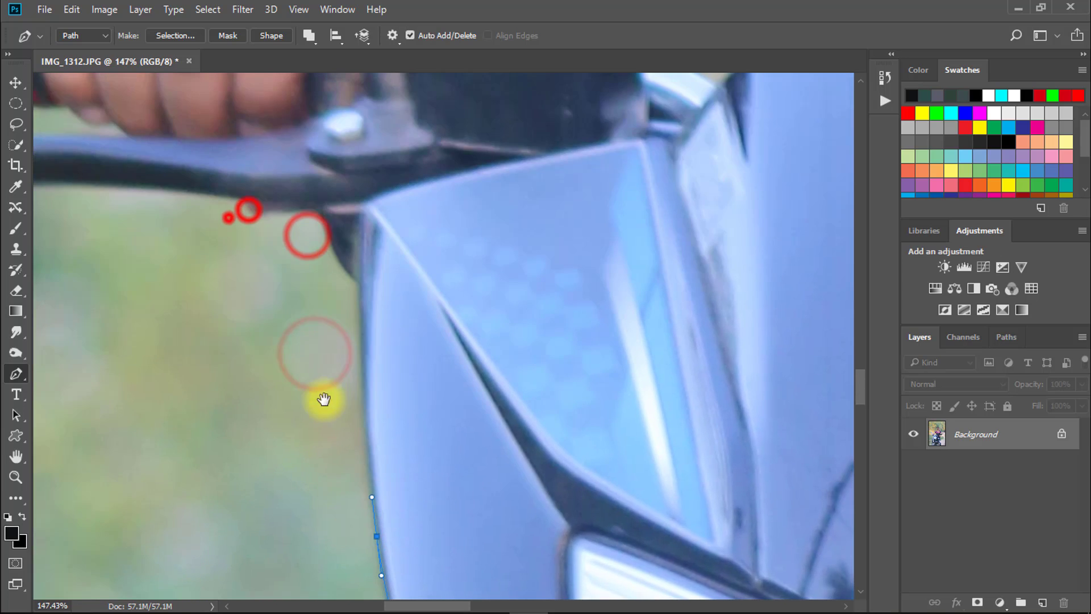
- Continue the Pen path along the upper edge of the handlebar lever and around the rider's fingertips to the grip
left_click_drag(395, 347, 400, 339)
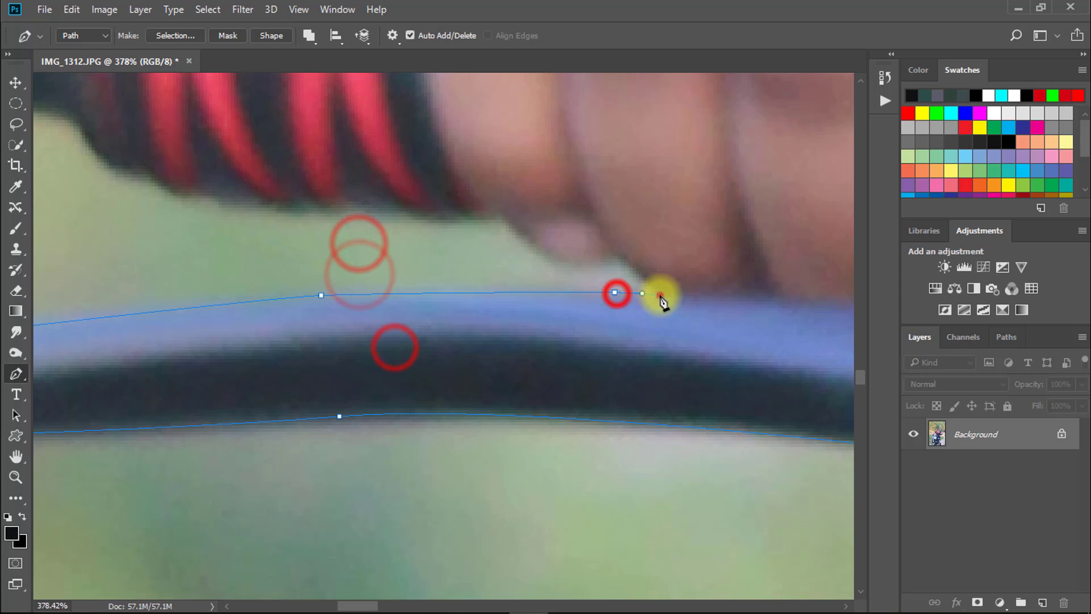
left_click_drag(629, 262, 568, 265)
left_click_drag(561, 271, 606, 325)
left_click_drag(567, 293, 553, 277)
left_click_drag(524, 266, 502, 267)
left_click_drag(502, 271, 627, 305)
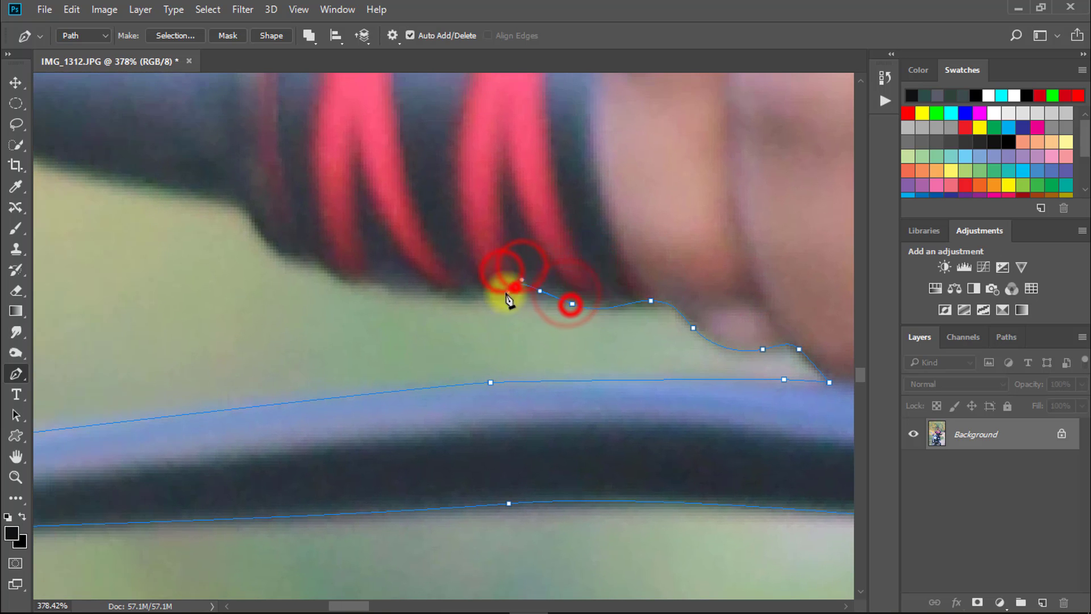
- Trace the underside of the red-striped handlebar grip toward its outer end with the Pen path
left_click_drag(509, 299, 699, 347)
left_click(442, 283)
left_click_drag(406, 254, 463, 324)
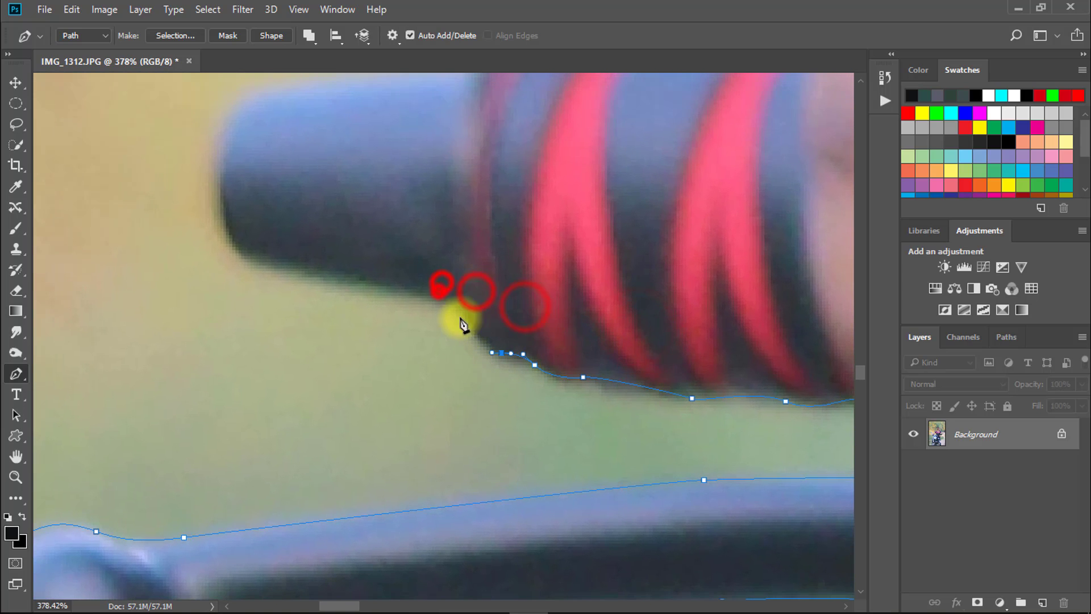
left_click_drag(411, 295, 488, 335)
- Extend the Pen path up the outer edge of the mirror and around its rounded top
left_click_drag(256, 295, 295, 381)
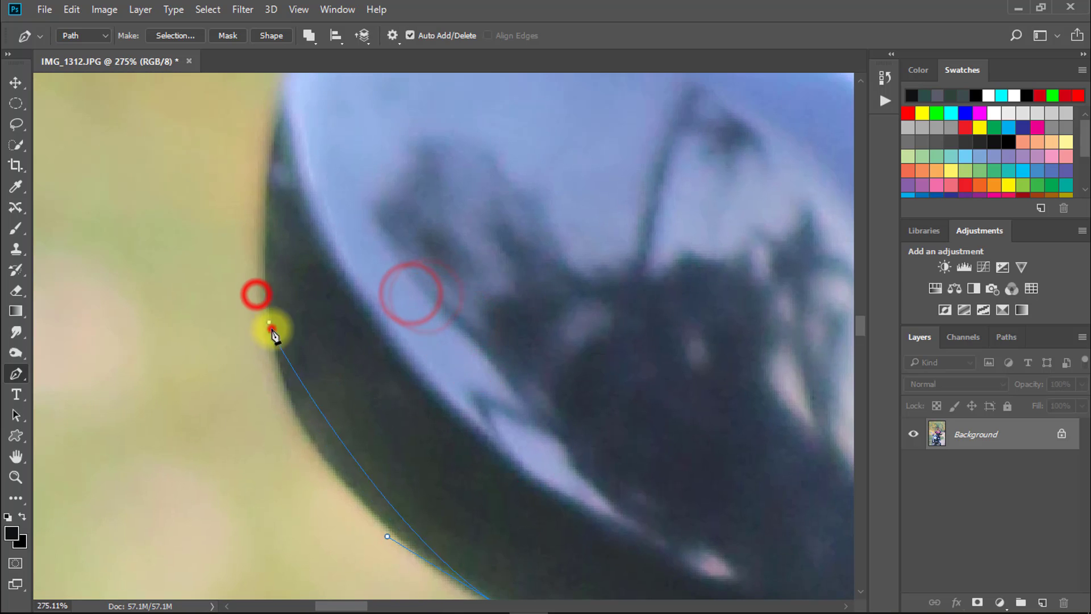
left_click_drag(270, 329, 248, 209)
left_click_drag(265, 202, 236, 363)
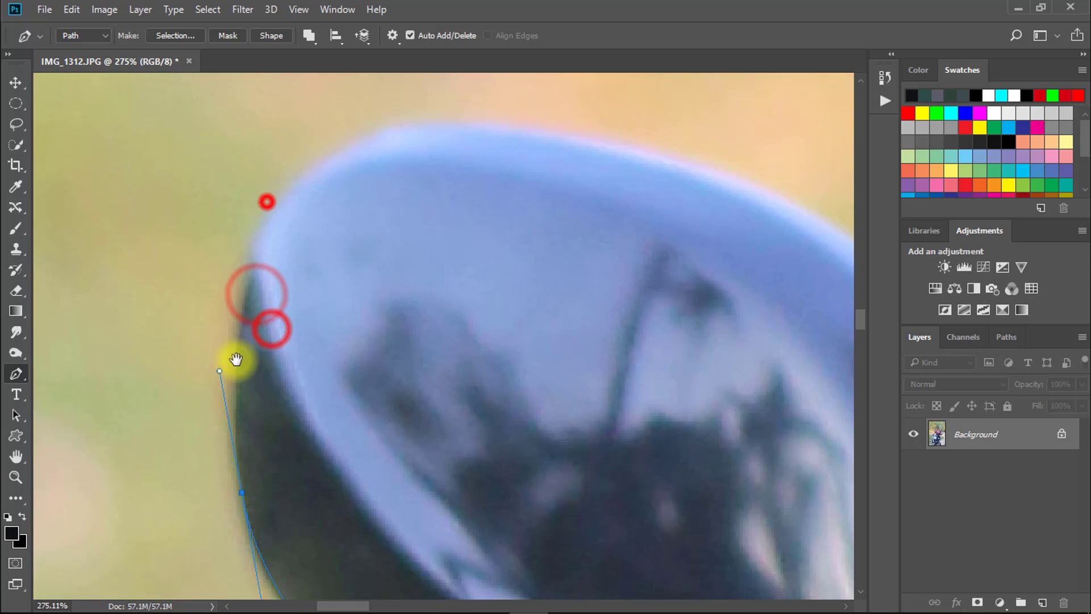
left_click_drag(323, 158, 402, 104)
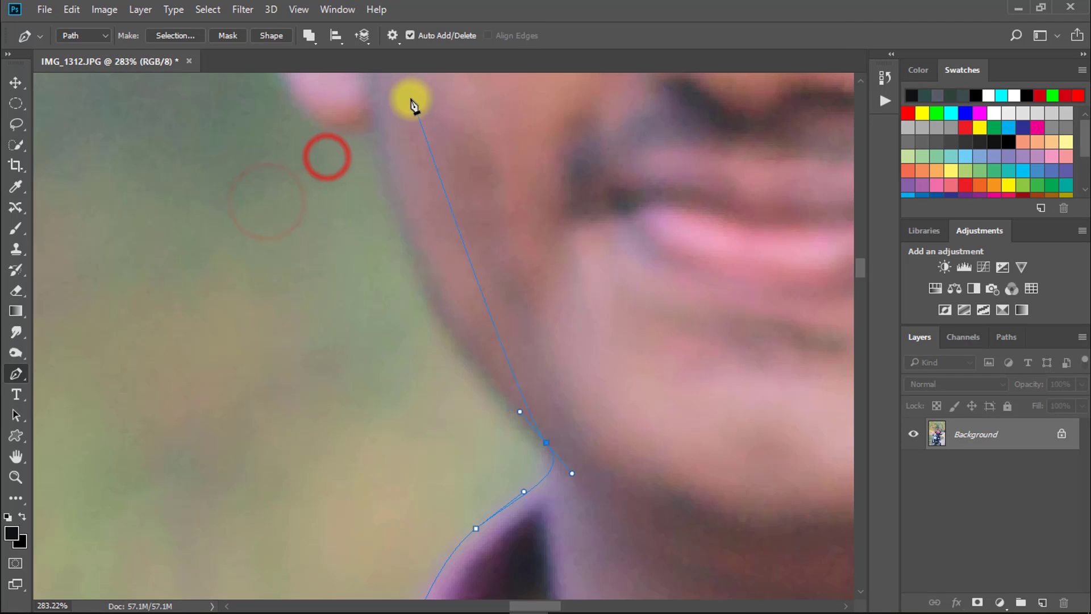
- Trace the rider's jawline and the ear beside it with the Pen path, up to the sunglasses hinge
left_click_drag(332, 334, 437, 341)
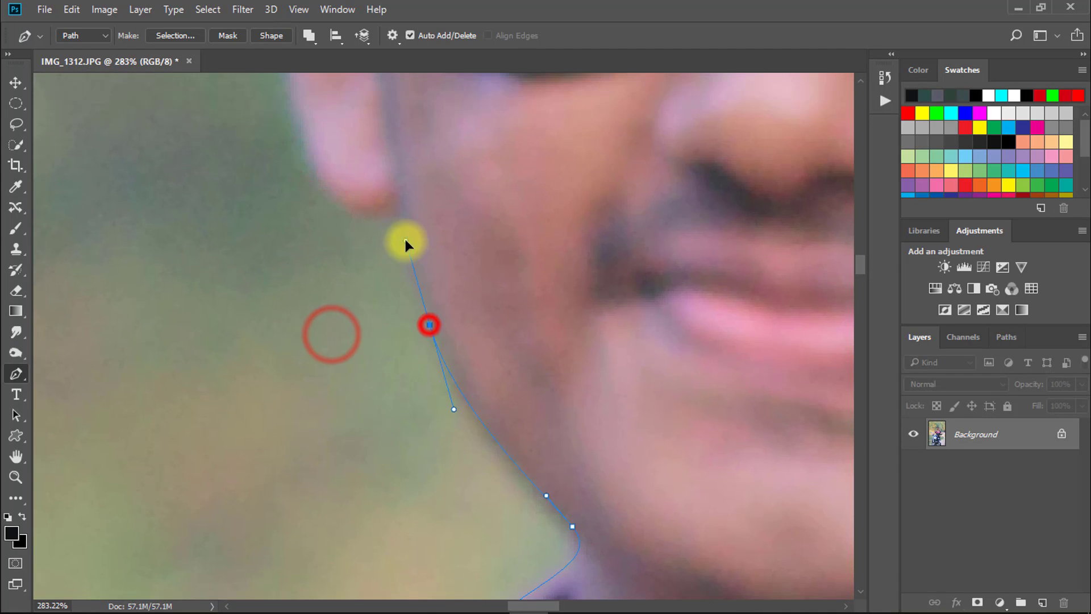
left_click(396, 212)
left_click_drag(396, 212, 530, 324)
mouse_move(499, 314)
left_mouse_down()
mouse_move(533, 314)
mouse_move(494, 314)
left_mouse_up()
left_click_drag(453, 307, 454, 345)
left_click_drag(437, 292, 421, 339)
left_click_drag(429, 210, 444, 172)
left_click_drag(448, 161, 412, 280)
left_click(419, 279)
left_click_drag(411, 236, 393, 396)
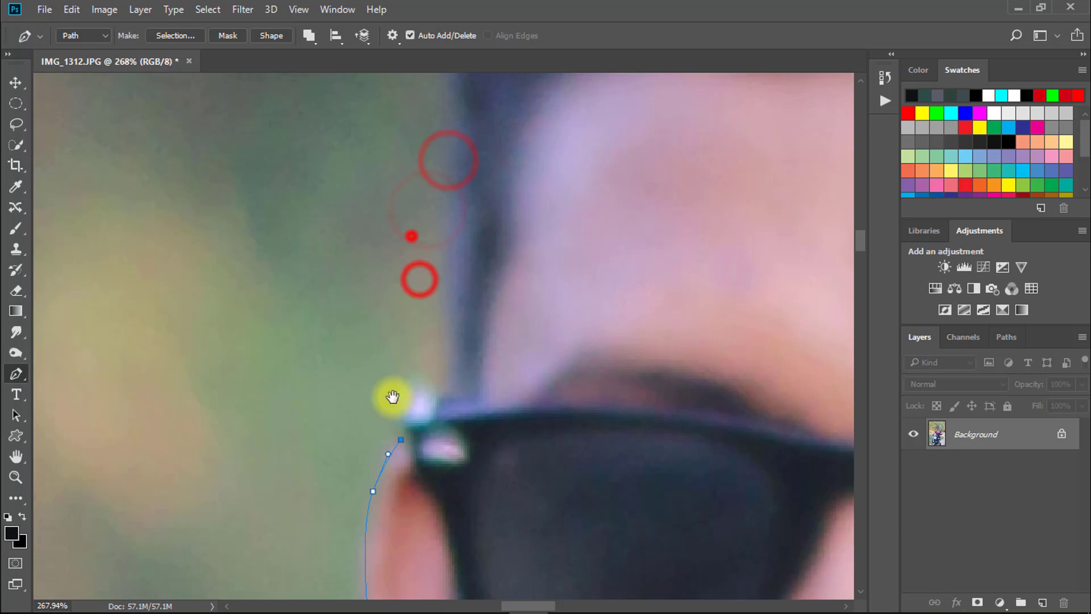
- Outline the sunglasses hinge and continue the path up the adjoining side of the rider's hair
left_click_drag(412, 353, 394, 353)
left_click_drag(416, 390, 432, 390)
left_click(452, 381)
left_click_drag(458, 356, 423, 430)
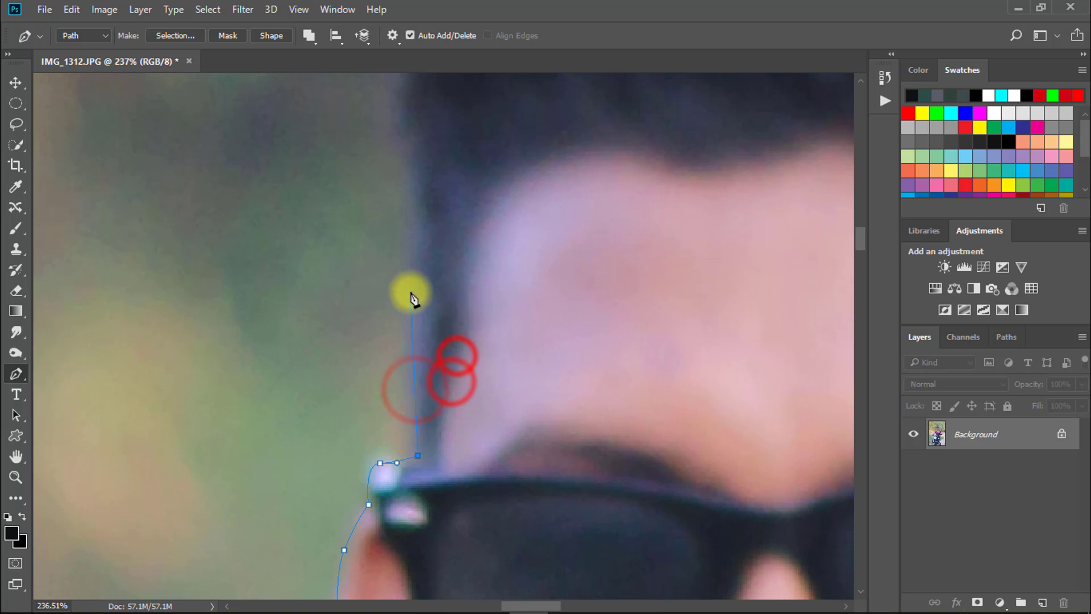
left_click_drag(409, 248, 409, 211)
left_click_drag(422, 187, 436, 427)
left_click_drag(411, 303, 401, 265)
left_click_drag(408, 248, 365, 387)
- Carry the path over the hair and around the rider's other ear down to the jaw
left_click_drag(372, 341, 319, 346)
left_click_drag(421, 195, 508, 144)
left_click_drag(527, 137, 278, 214)
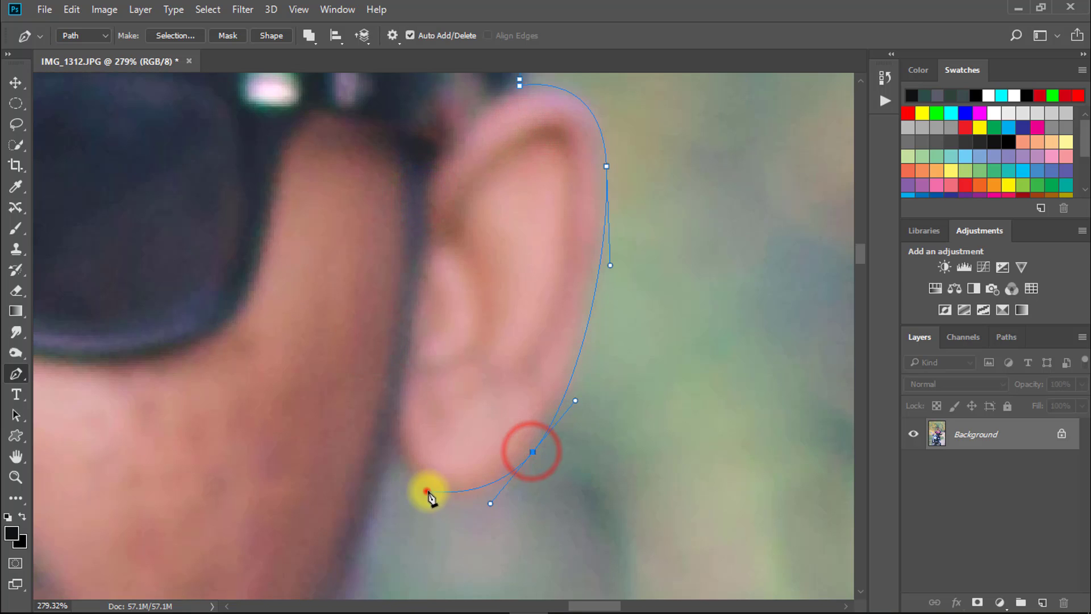
left_click(390, 450)
left_click_drag(390, 482, 550, 352)
left_click_drag(518, 428, 563, 339)
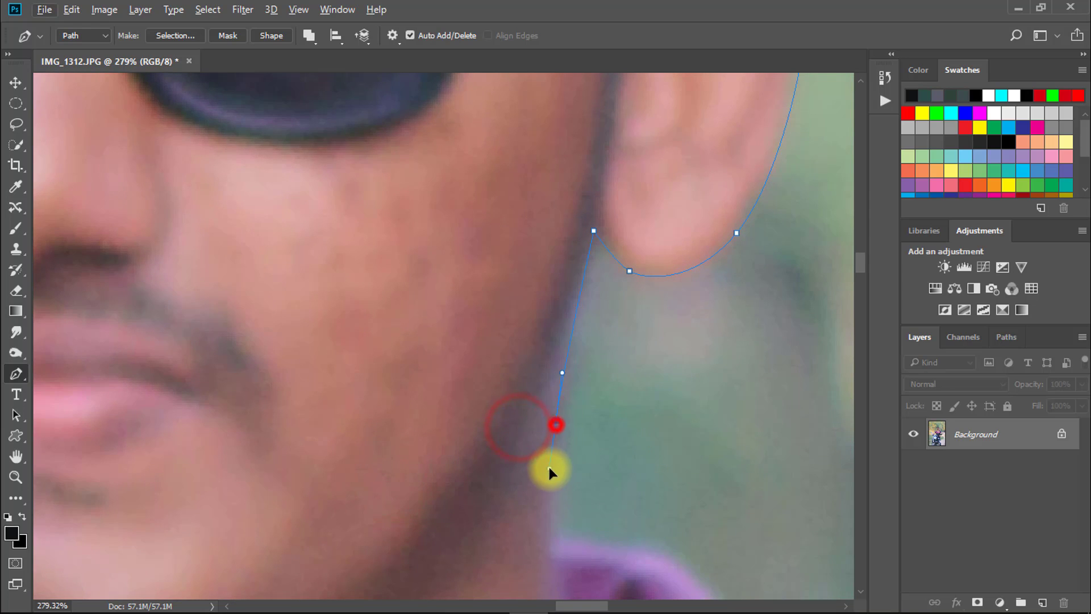
- Trace the side of the rider's neck and the curved edge of the shirt collar
left_click_drag(549, 468, 548, 473)
left_click_drag(544, 520, 528, 381)
left_click(531, 405)
left_click_drag(549, 425, 451, 291)
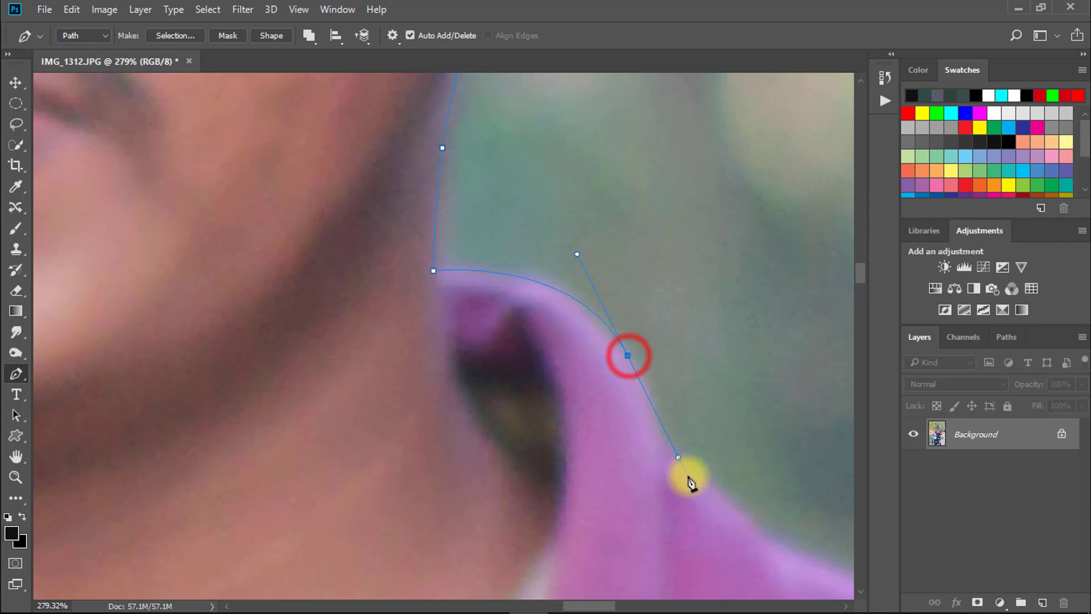
left_click_drag(689, 477, 706, 494)
left_click_drag(725, 514, 519, 265)
- Continue the path along the rider's shoulder and down the outer edge of the dark sleeve
left_click_drag(629, 328, 669, 342)
left_click_drag(721, 351, 397, 278)
left_click_drag(538, 330, 580, 322)
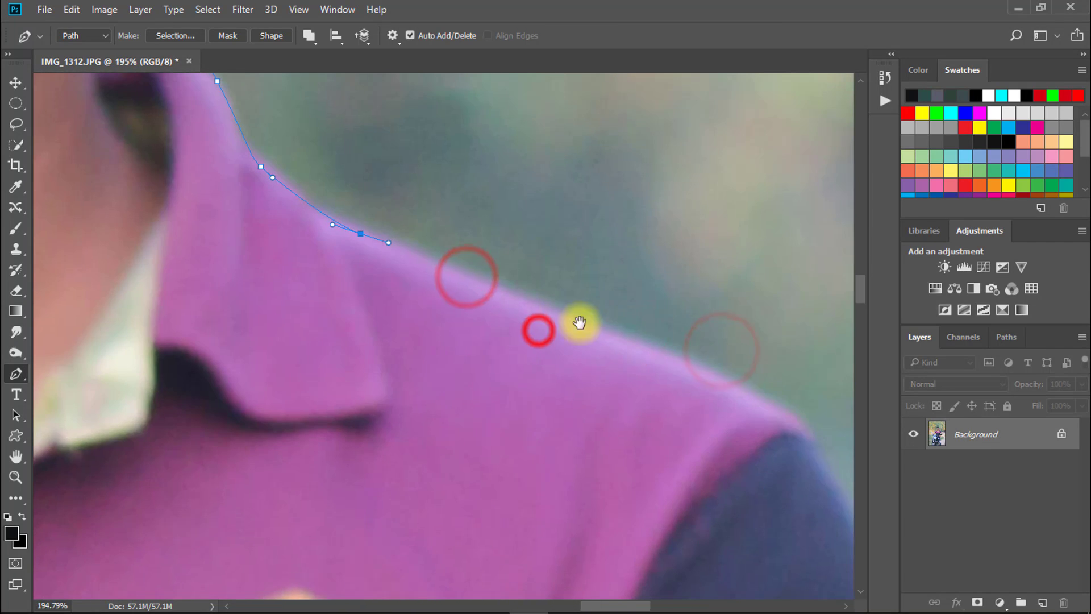
left_click_drag(658, 310, 677, 309)
left_click_drag(744, 400, 745, 399)
left_click_drag(805, 434, 540, 227)
left_click_drag(594, 297, 626, 368)
left_click_drag(644, 448, 590, 229)
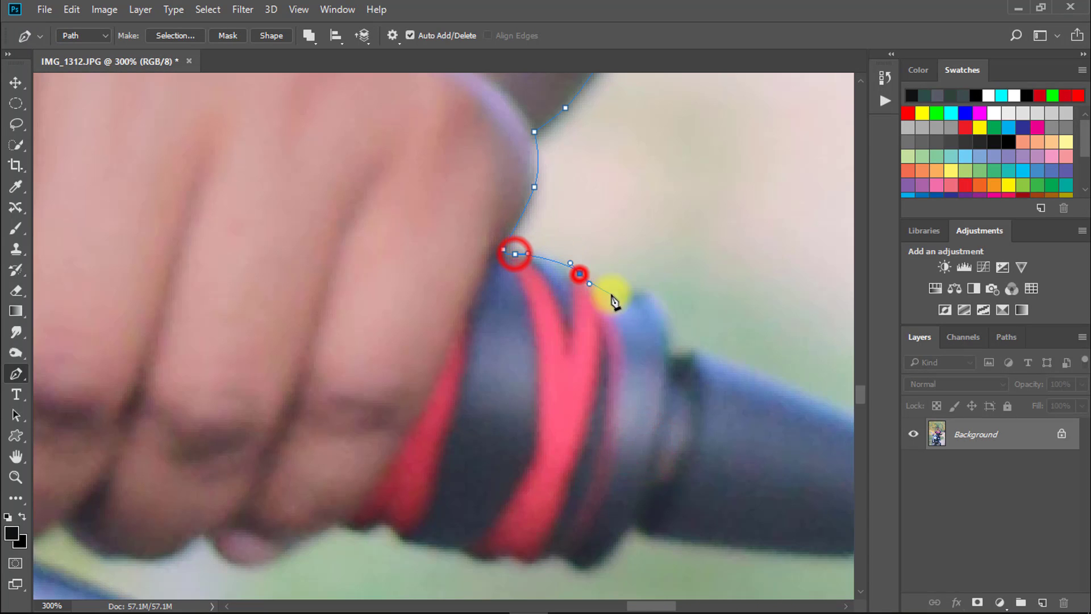
- Outline the second handlebar grip, from its striped section around the tapered end and back along its underside
left_click_drag(616, 295, 631, 295)
left_click_drag(643, 285, 523, 248)
left_click_drag(567, 314, 572, 314)
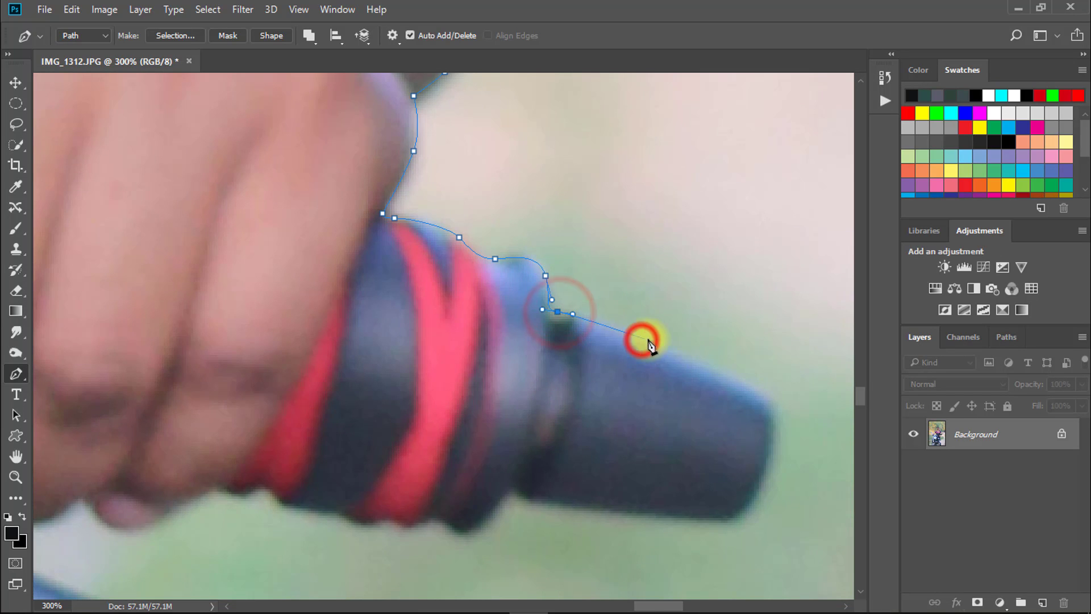
left_click_drag(658, 342, 678, 350)
left_click_drag(786, 416, 606, 319)
left_click_drag(560, 395, 591, 312)
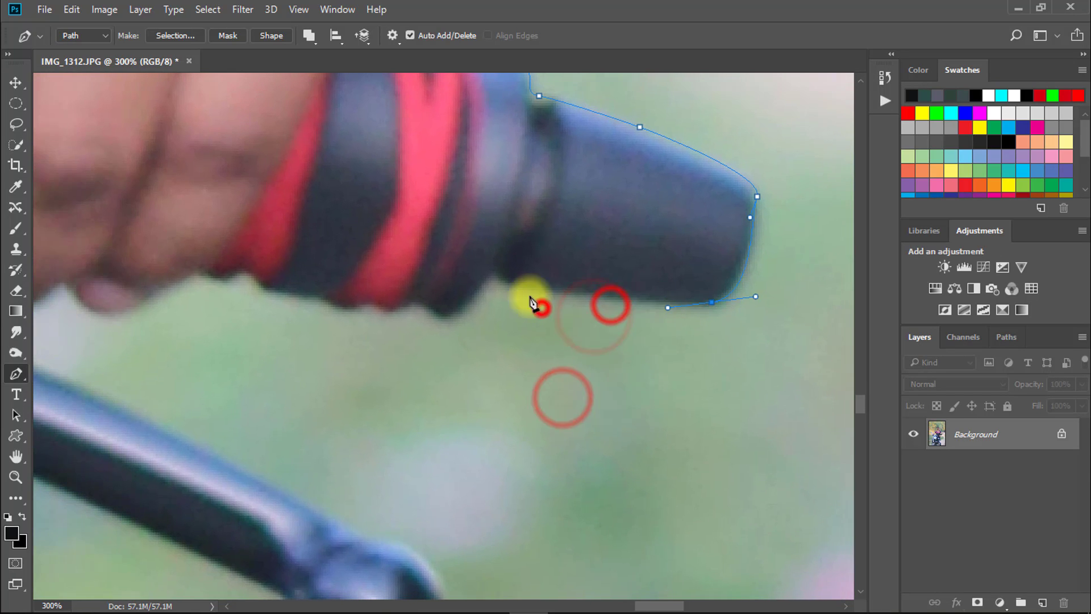
left_click(519, 285)
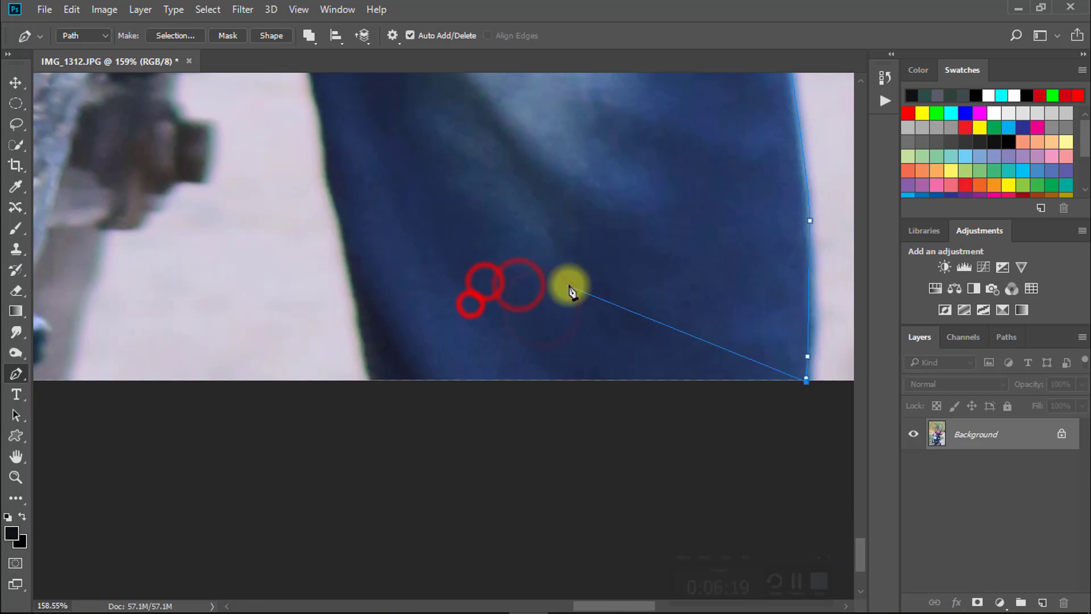
- Run the path along the photo's bottom edge beneath the motorcycle and close it at the starting point by the crash guard
left_click(372, 381)
mouse_move(363, 333)
left_mouse_down()
mouse_move(404, 370)
mouse_move(282, 333)
mouse_move(375, 324)
left_mouse_up()
left_click_drag(344, 292, 384, 398)
left_click(344, 238)
left_click(331, 173)
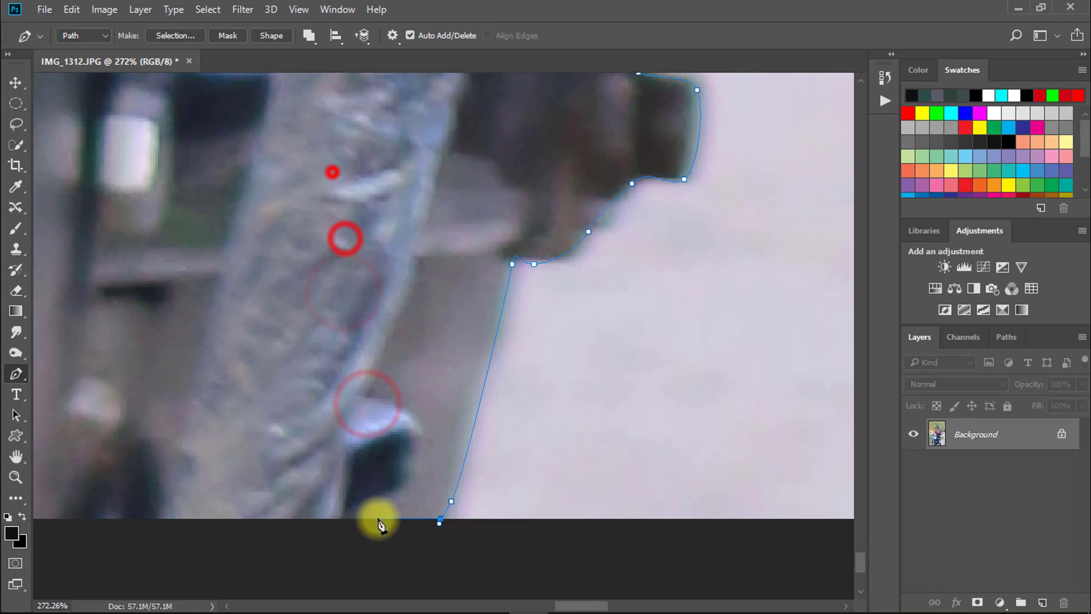
left_click_drag(307, 511, 565, 439)
left_click_drag(247, 404, 713, 380)
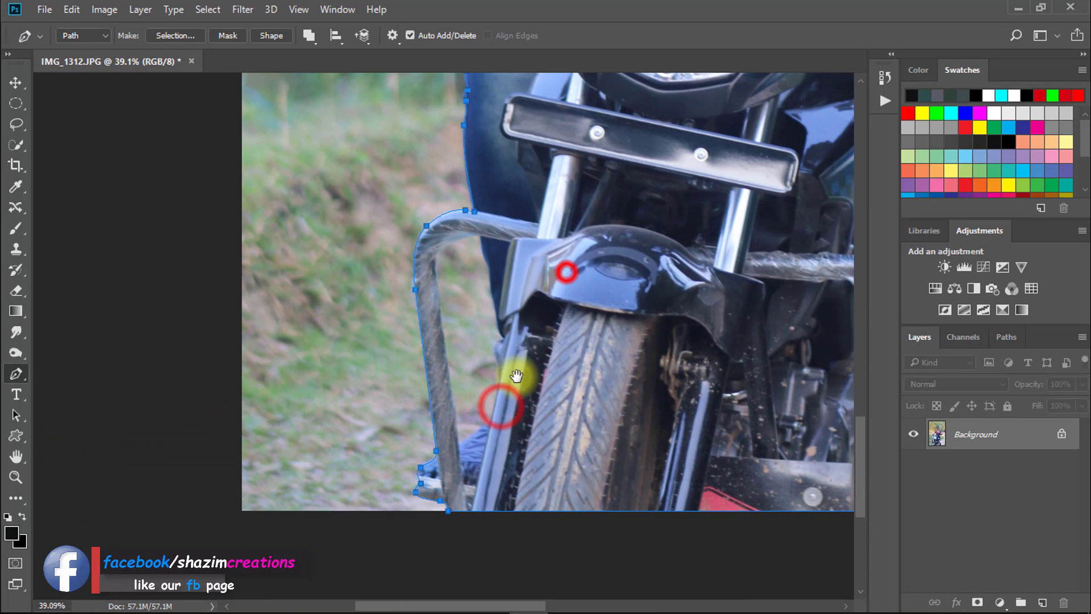
- Convert the closed outline path of the rider and motorcycle into a selection
right_click(556, 273)
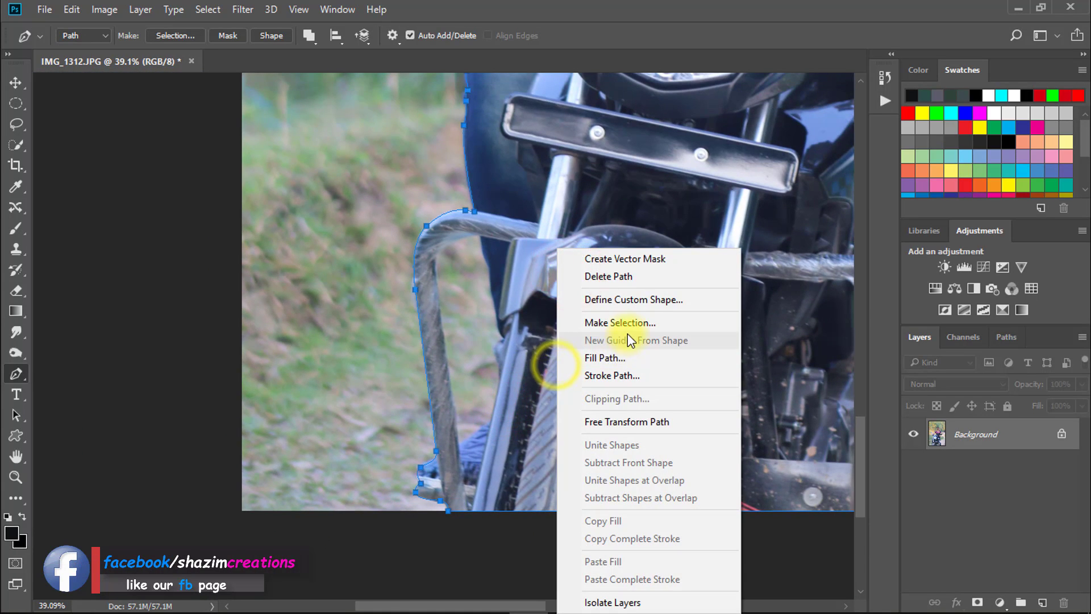
left_click(626, 322)
left_click(629, 164)
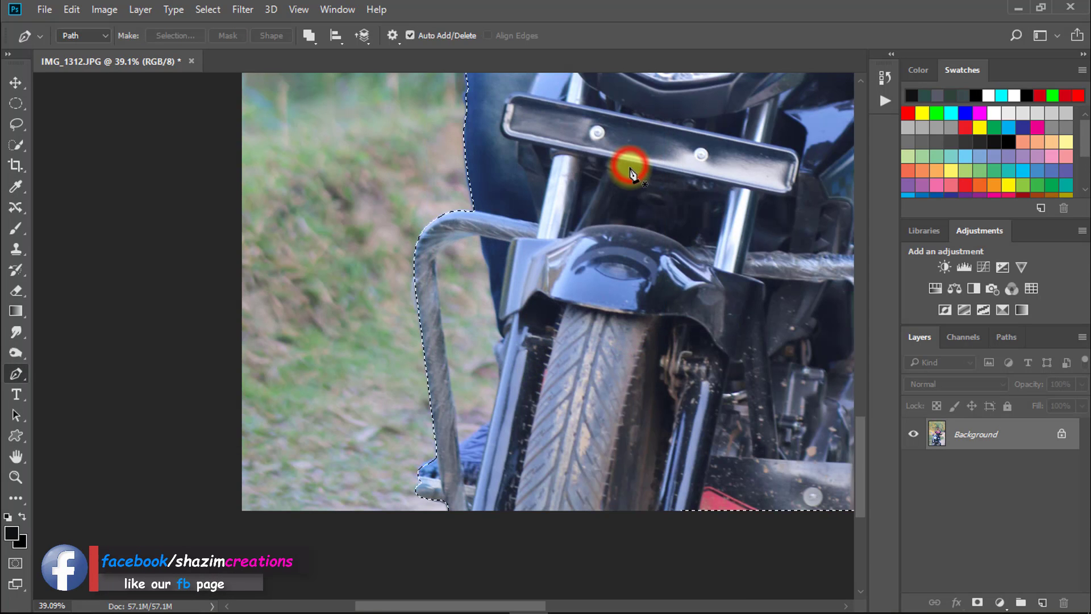
- Start a Pen path in the gap inside the crash guard and trace the guard's inner edge up to the jeans
left_click_drag(451, 450, 519, 457)
left_click_drag(545, 361, 390, 448)
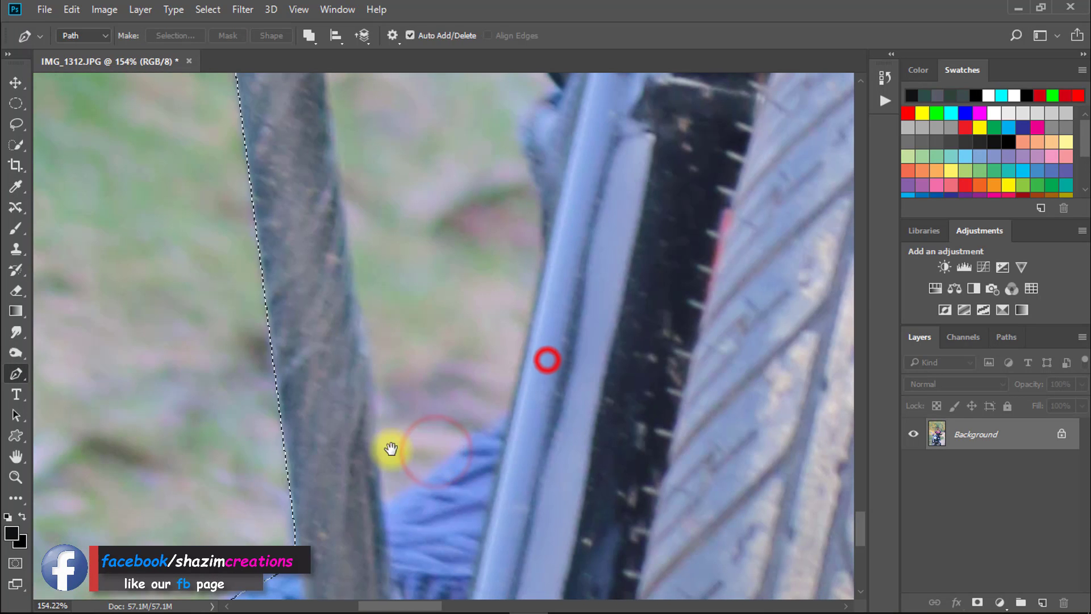
left_click(382, 498)
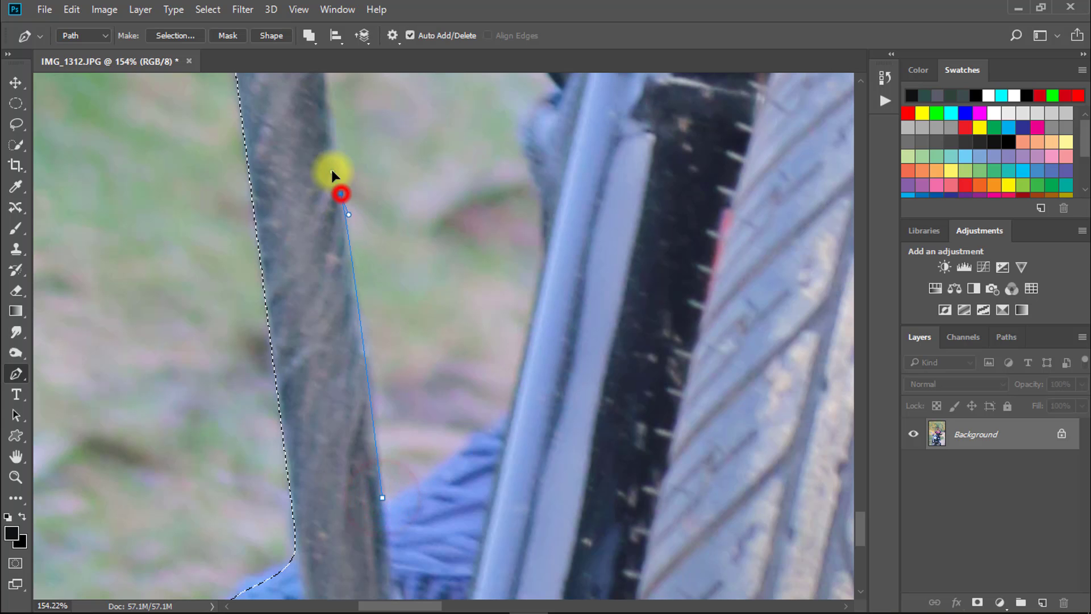
left_click_drag(328, 124, 334, 487)
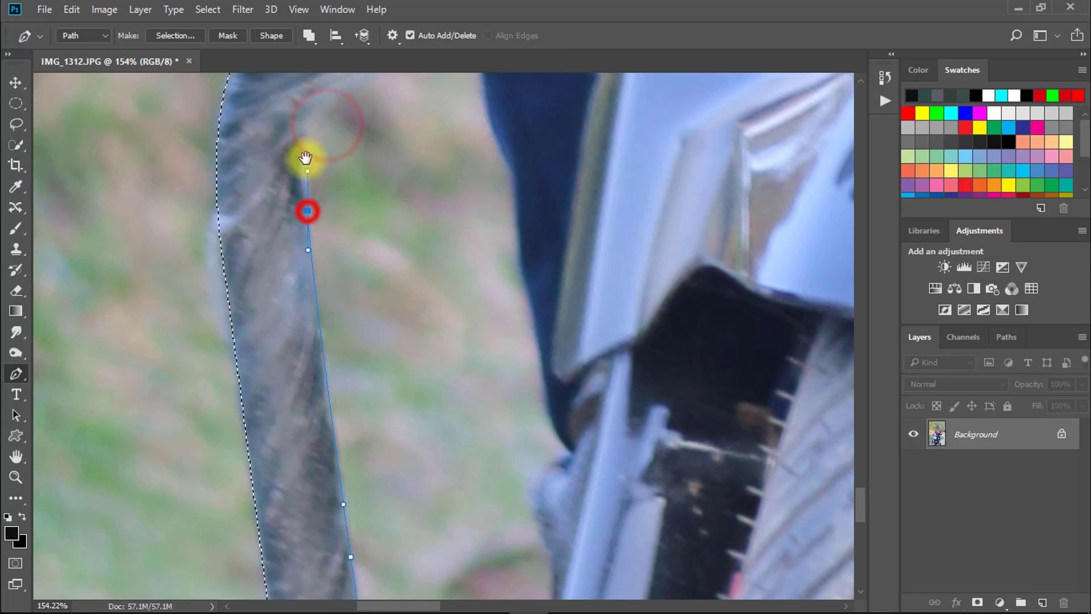
left_click_drag(305, 158, 291, 304)
left_click_drag(463, 200, 469, 207)
left_click_drag(499, 246, 536, 246)
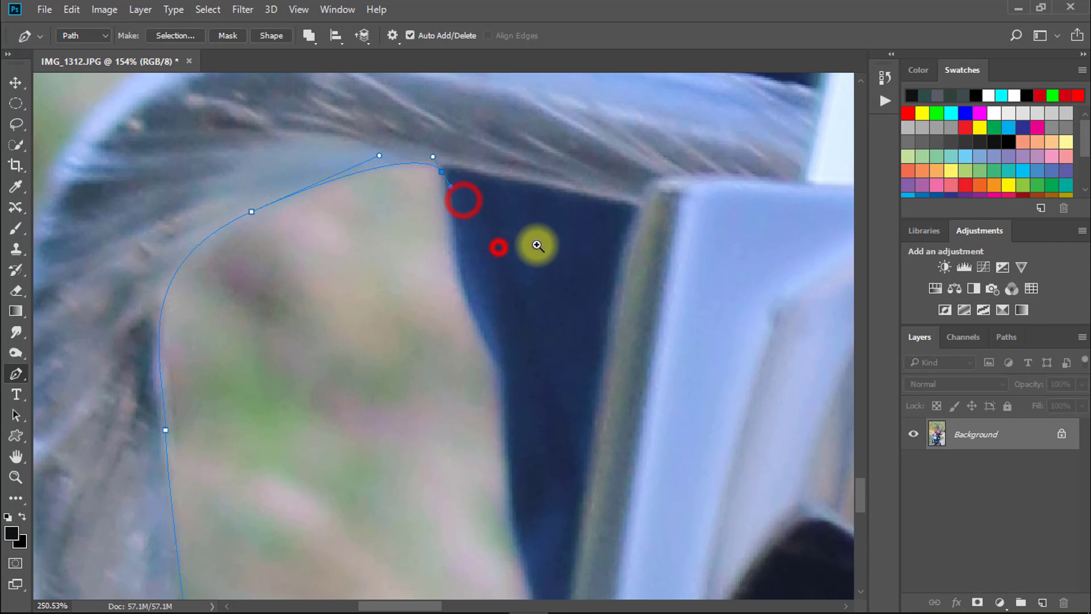
- Trace the gap's other side down the edge of the jeans and around the bracket beside the front fork
left_click_drag(476, 320, 490, 340)
left_click_drag(502, 388, 507, 412)
left_click_drag(498, 449, 446, 238)
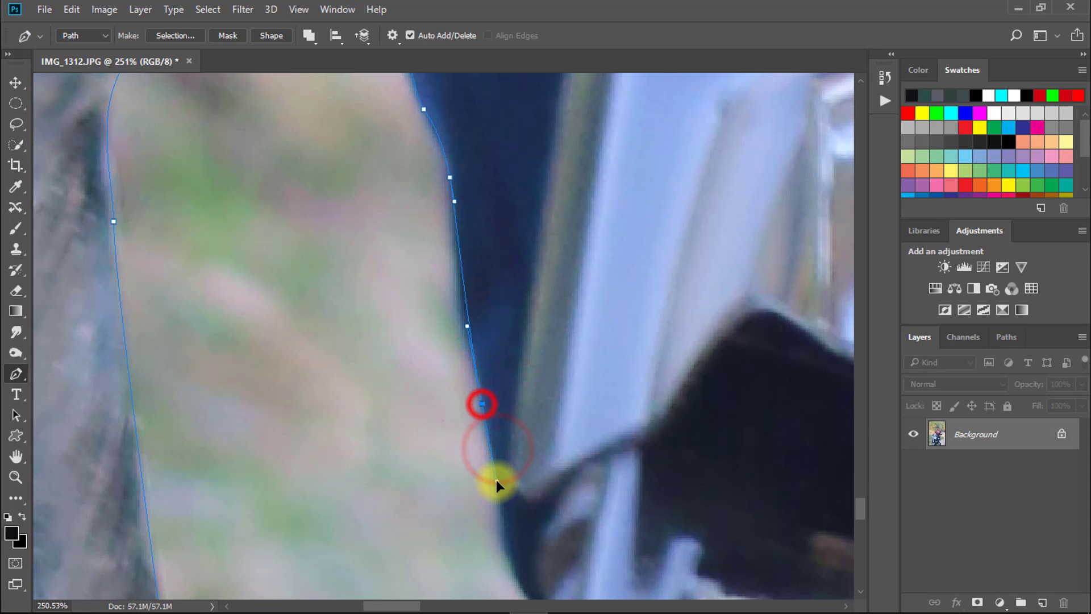
left_click_drag(502, 533, 490, 369)
left_click(513, 402)
left_click_drag(472, 426, 457, 301)
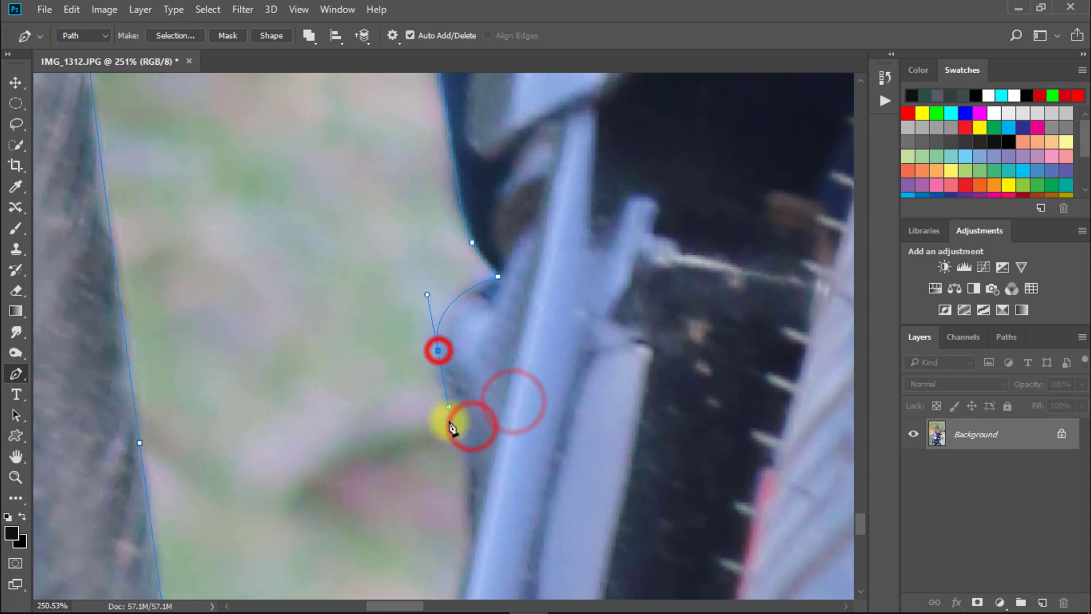
- Follow the fork down and the top of the blue shoe to close the path around the crash-guard gap
left_click_drag(457, 450, 437, 351)
left_click_drag(416, 441, 415, 376)
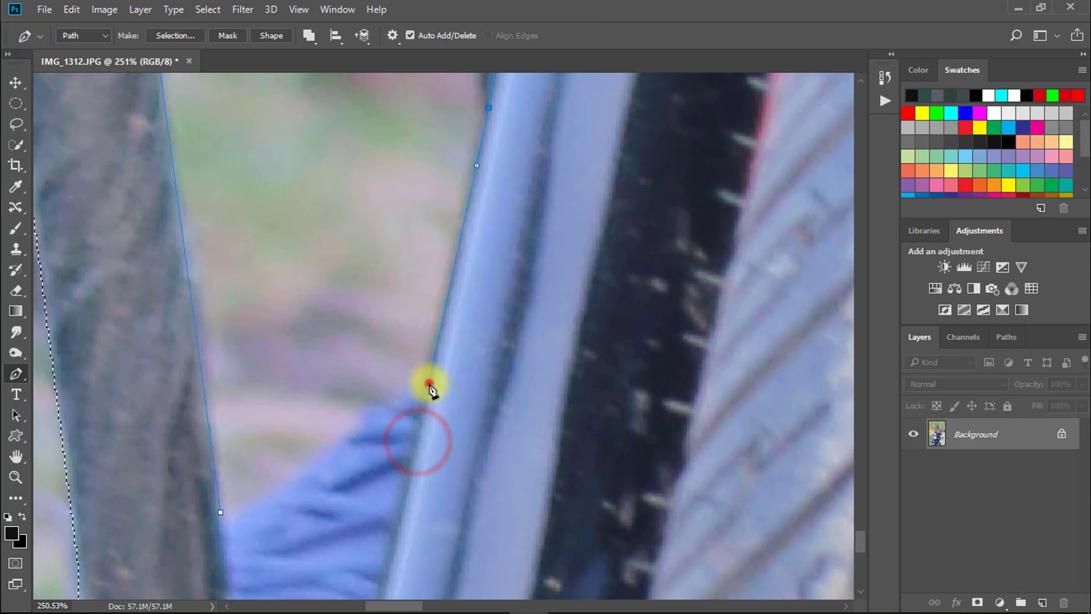
left_click_drag(329, 466, 317, 474)
left_click_drag(265, 505, 243, 524)
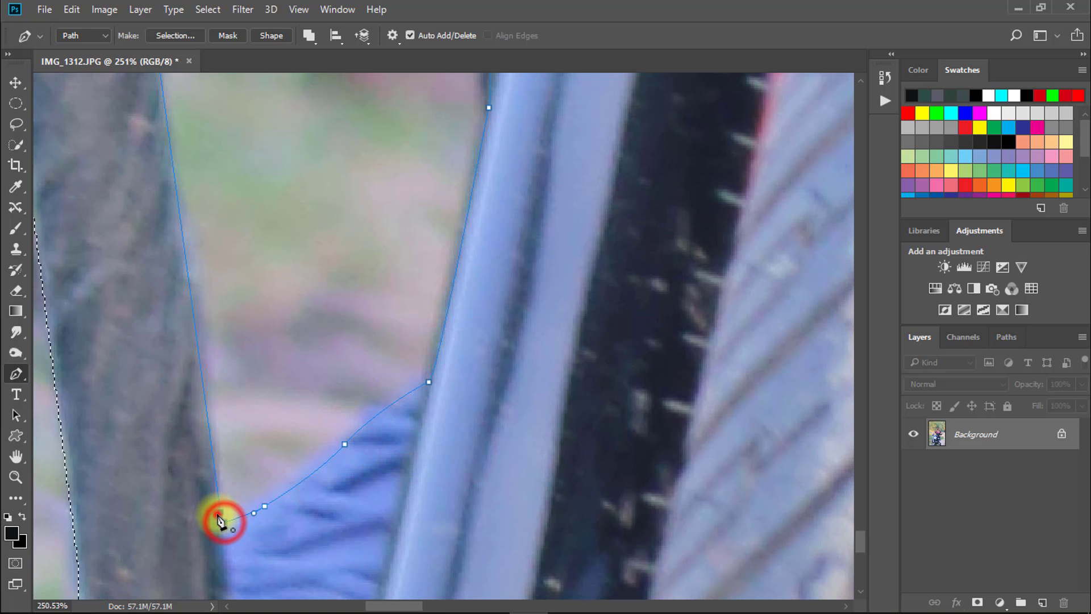
left_click(218, 516)
- Start a Pen path in the gap beneath the rider's arm and trace the underside of the forearm toward the sleeve
left_click_drag(439, 353, 168, 582)
left_click_drag(390, 356, 254, 361)
left_click_drag(388, 227, 334, 320)
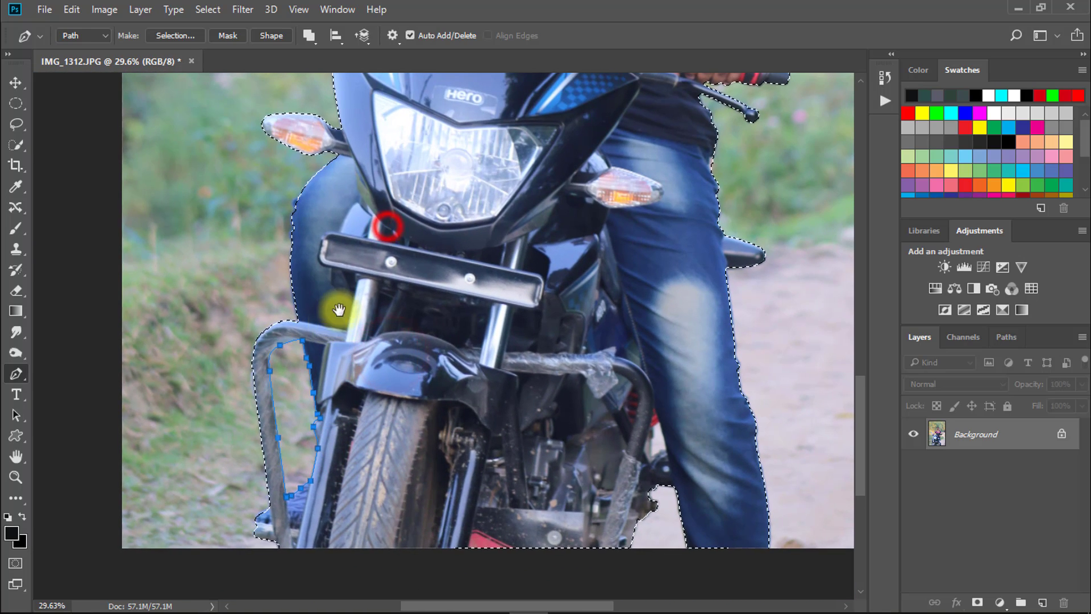
left_click_drag(549, 114, 420, 462)
left_click_drag(274, 356, 370, 352)
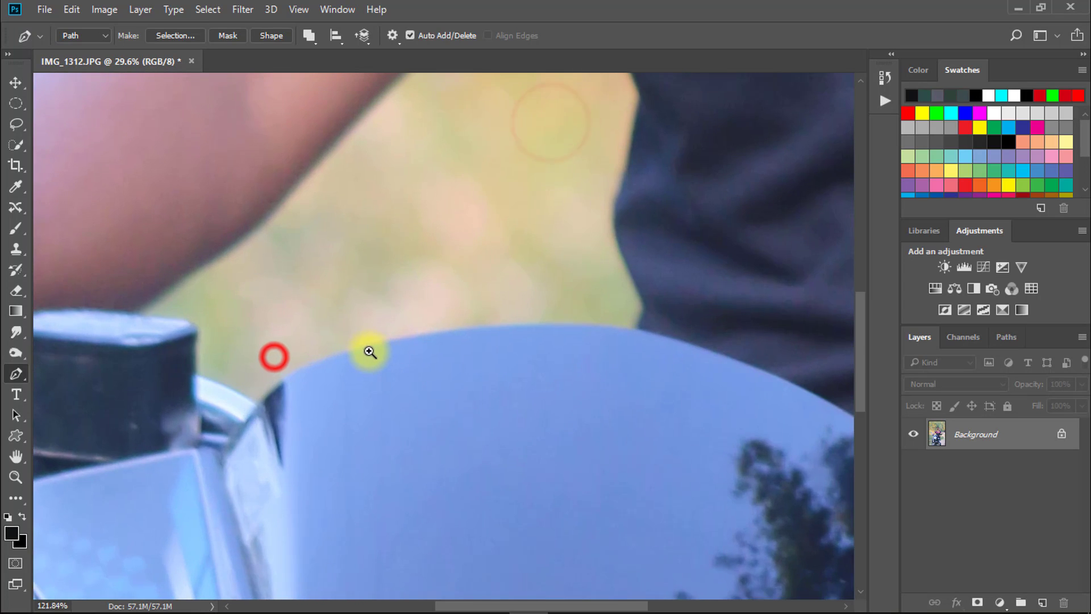
left_click_drag(203, 365, 299, 358)
left_click_drag(256, 290, 189, 367)
left_click(178, 377)
left_click_drag(405, 252, 307, 380)
left_click_drag(416, 275, 452, 250)
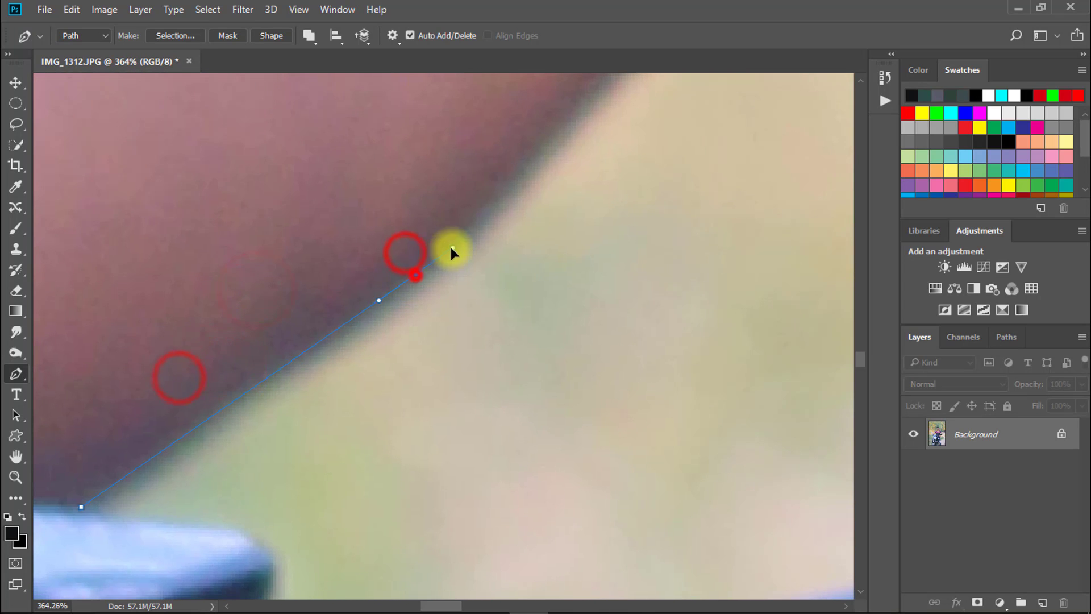
left_click_drag(485, 204, 348, 341)
left_click_drag(348, 341, 293, 340)
left_click_drag(466, 201, 511, 154)
left_click_drag(531, 138, 333, 357)
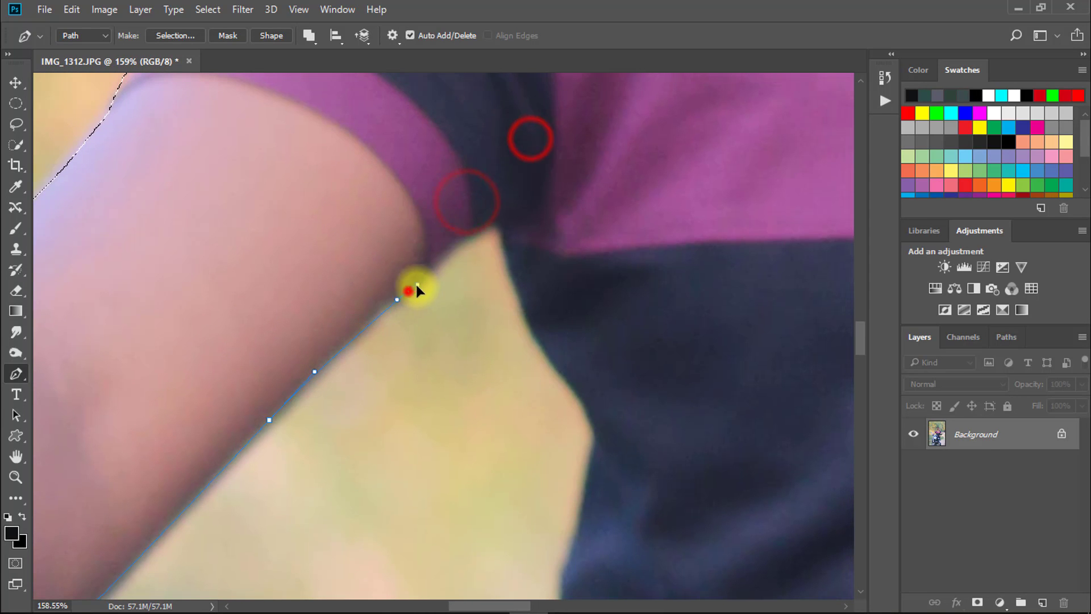
- Continue the gap's path around the sleeve hem and down the edge of the dark clothing to the windscreen
left_click_drag(408, 291, 429, 276)
left_click_drag(451, 246, 466, 233)
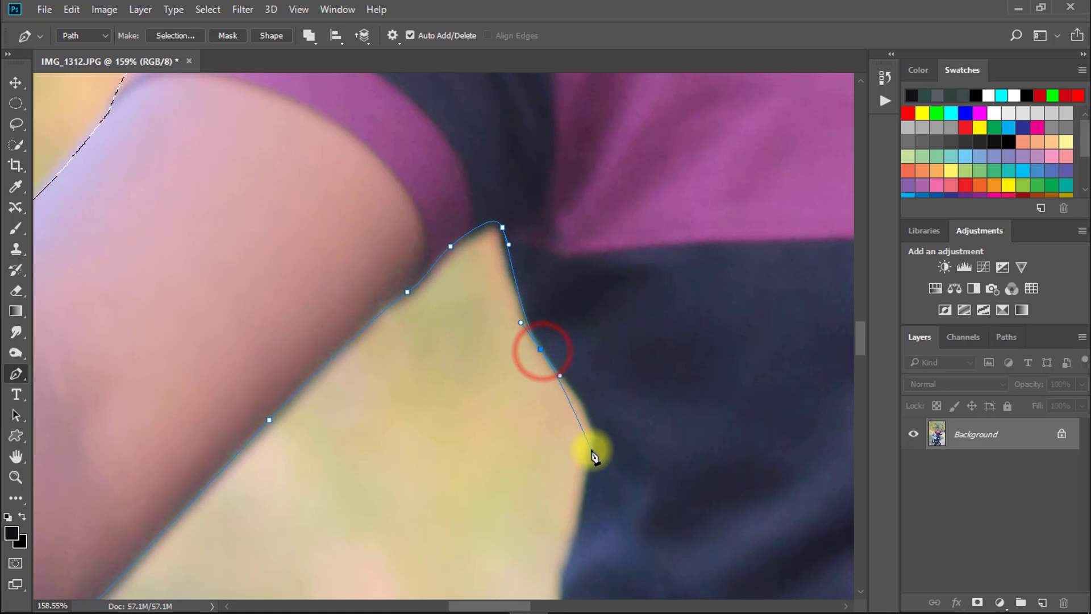
left_click_drag(571, 530, 590, 233)
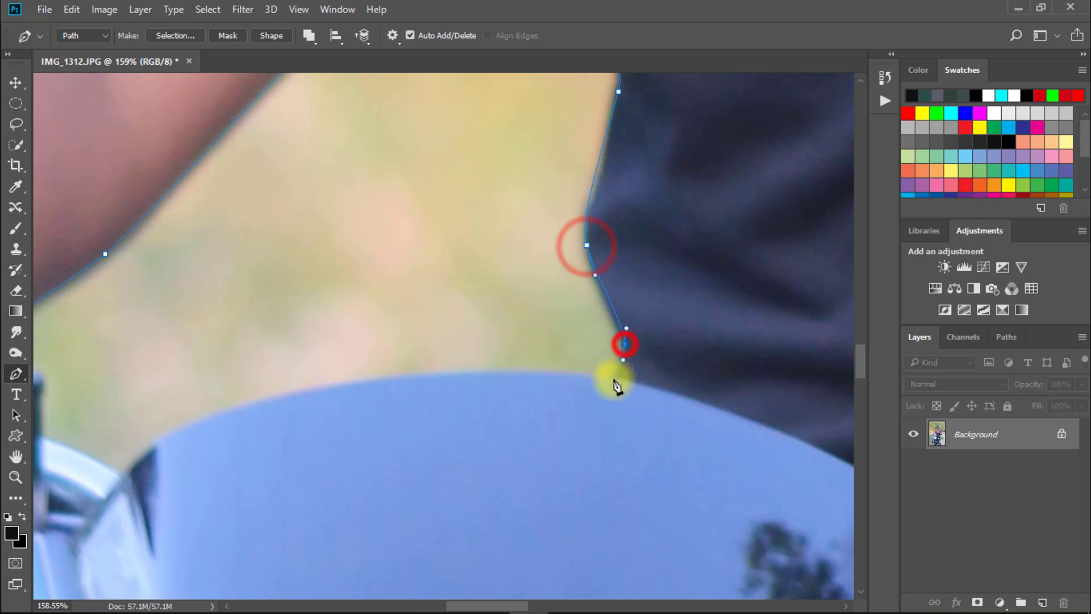
left_click(614, 379)
- Trace the curved top edge of the windscreen down to the bracket beside the black housing
left_click_drag(581, 397, 723, 354)
left_click_drag(452, 346, 323, 378)
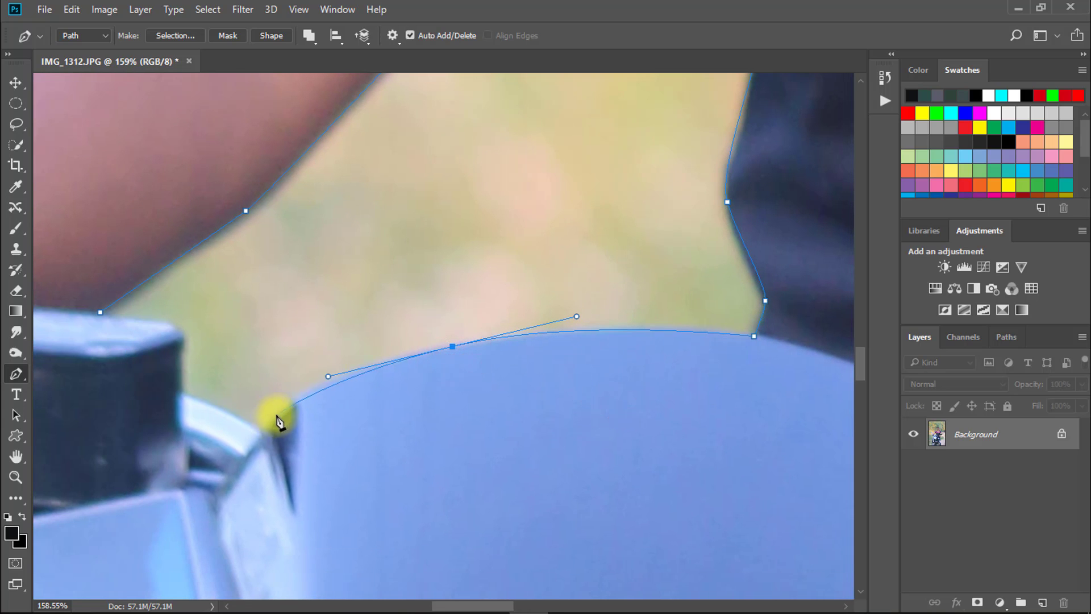
left_click(261, 434)
left_click_drag(218, 417, 360, 462)
- Outline the bracket and black housing, close the path around the under-arm gap, and load it as a selection
left_click_drag(300, 418, 288, 413)
left_click(265, 404)
left_click_drag(265, 380, 376, 437)
left_click_drag(372, 337, 366, 333)
left_click(281, 321)
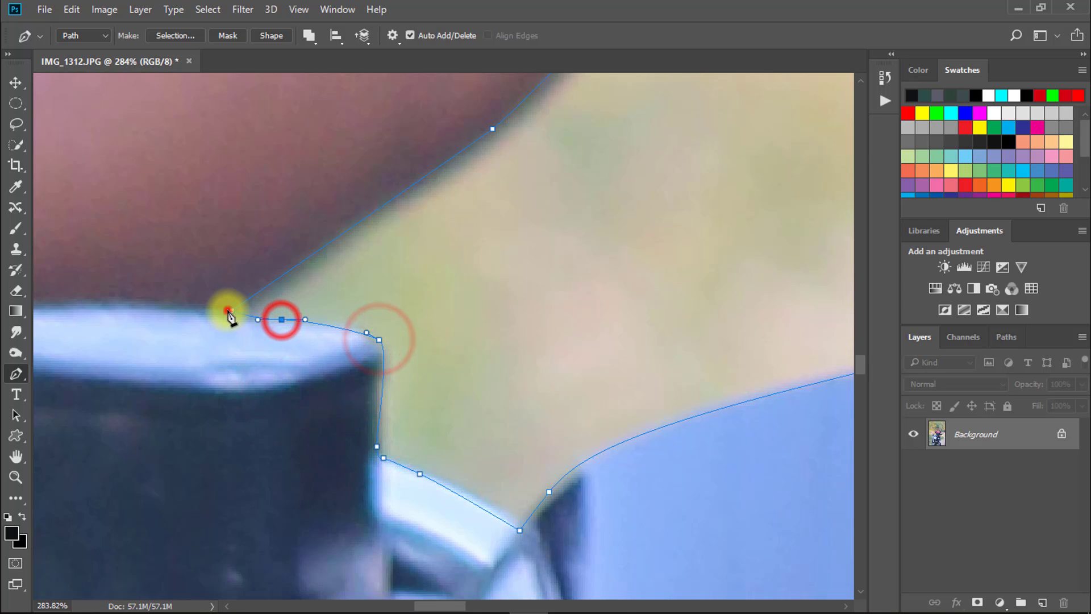
left_click(228, 310)
left_click_drag(452, 297, 270, 297)
key("ctrl+Return")
- Start a Pen path along the small gap between the dark shirt and the rider's wrist
left_click_drag(633, 300, 779, 287)
left_click_drag(651, 436, 301, 230)
left_click_drag(370, 323, 392, 352)
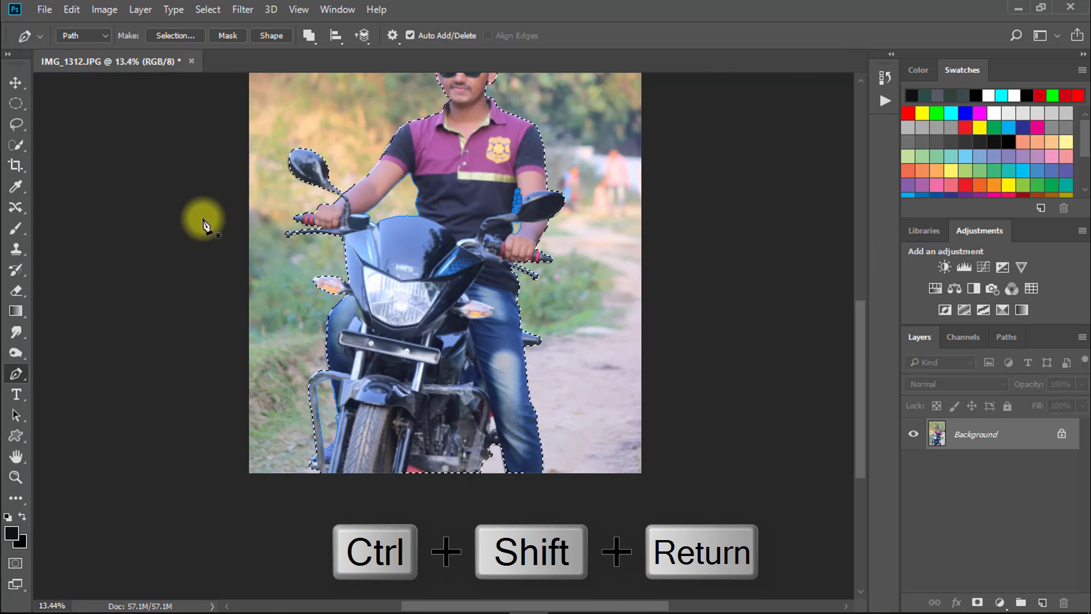
- Open Select and Mask for the rider and motorcycle selection and show the cutout in Onion Skin view around the hair
mouse_move(353, 211)
left_mouse_down()
mouse_move(434, 230)
mouse_move(339, 224)
left_mouse_up()
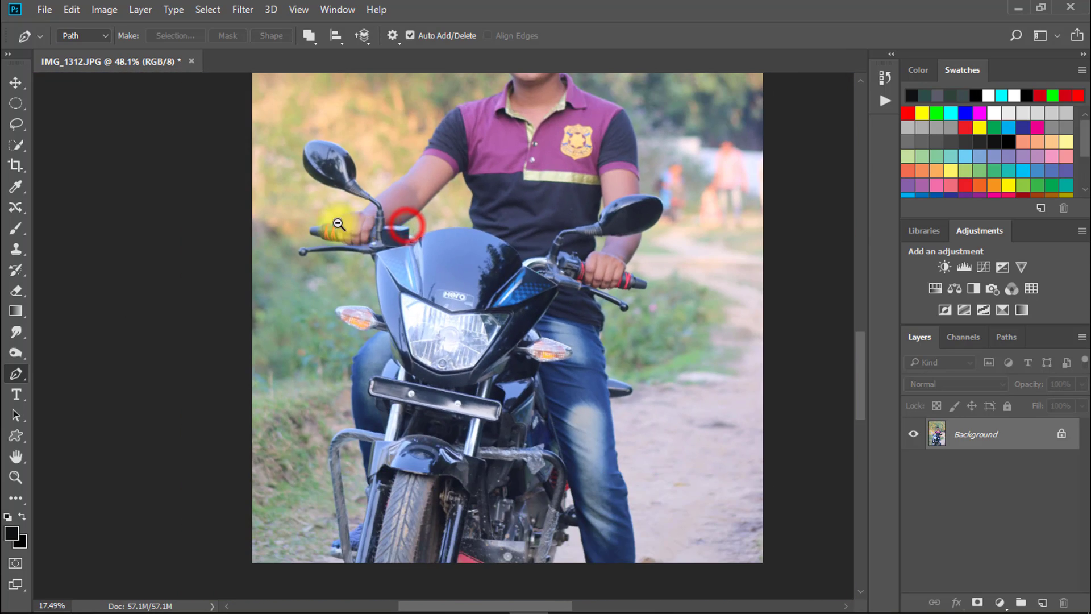
left_click_drag(521, 259, 487, 383)
key("ctrl+alt+r")
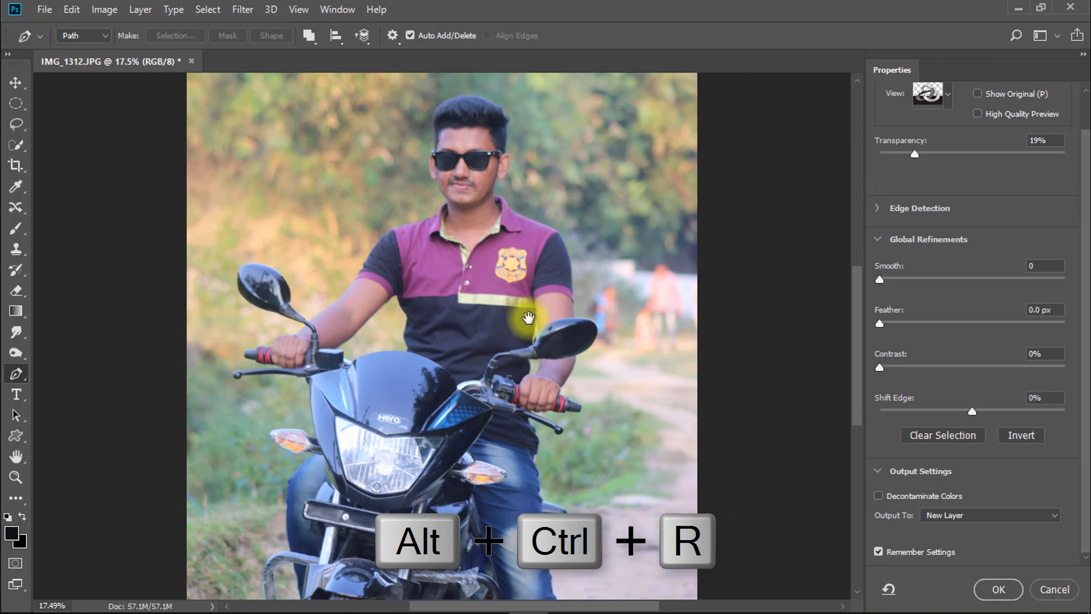
left_click_drag(449, 509, 466, 535)
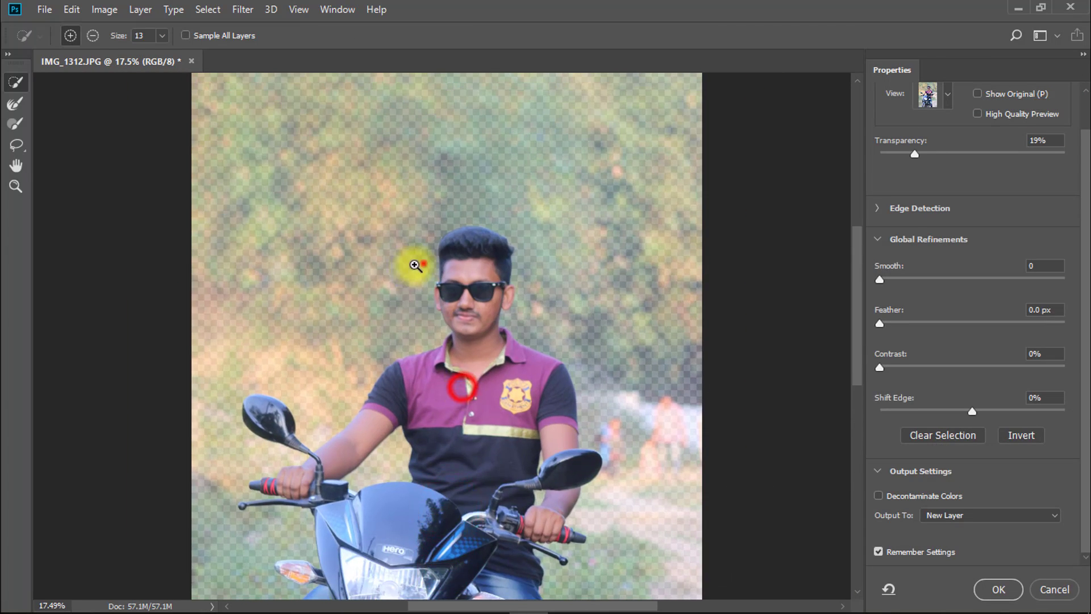
left_click_drag(421, 261, 536, 260)
left_click_drag(588, 221, 241, 401)
left_click(932, 95)
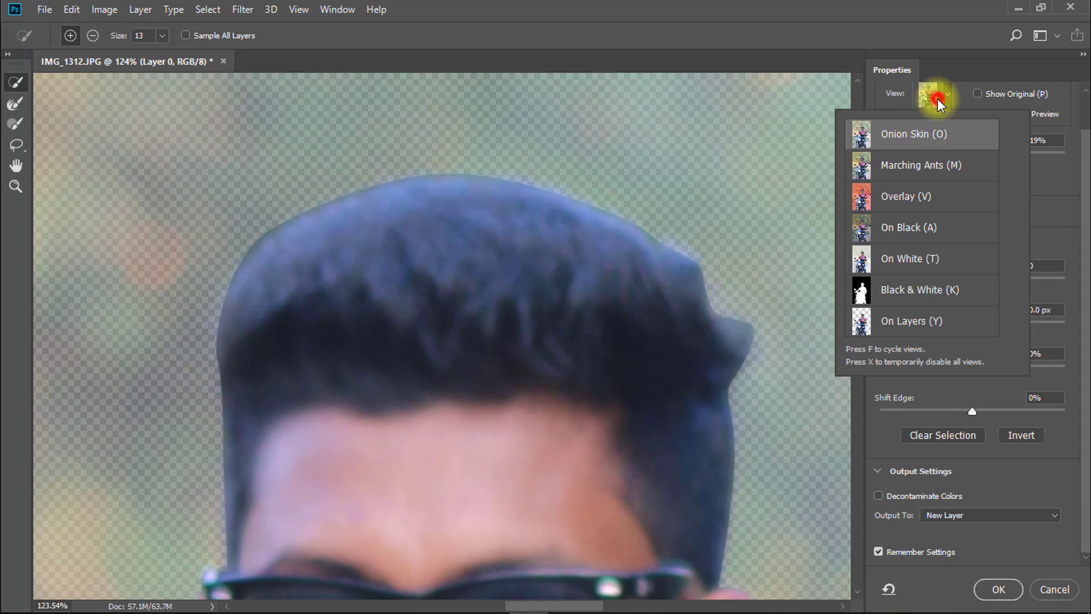
left_click(896, 136)
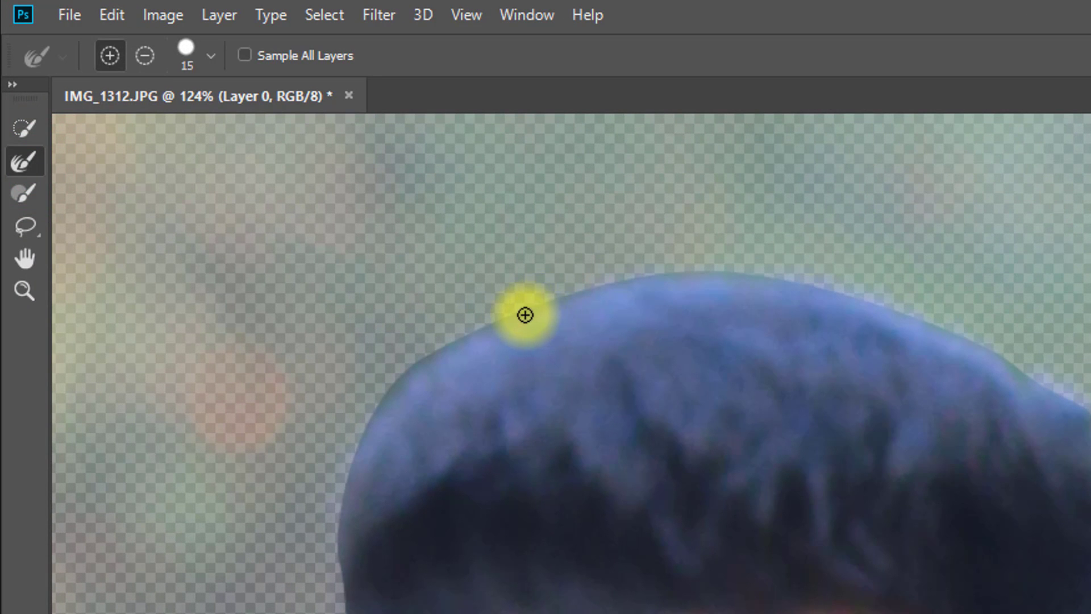
- Brush along the top and sides of the hair with a size 20 Refine Edge brush and output the cutout to a new layer
key("]")
mouse_move(475, 329)
left_mouse_down()
mouse_move(421, 381)
mouse_move(343, 561)
mouse_move(227, 504)
mouse_move(227, 548)
left_mouse_up()
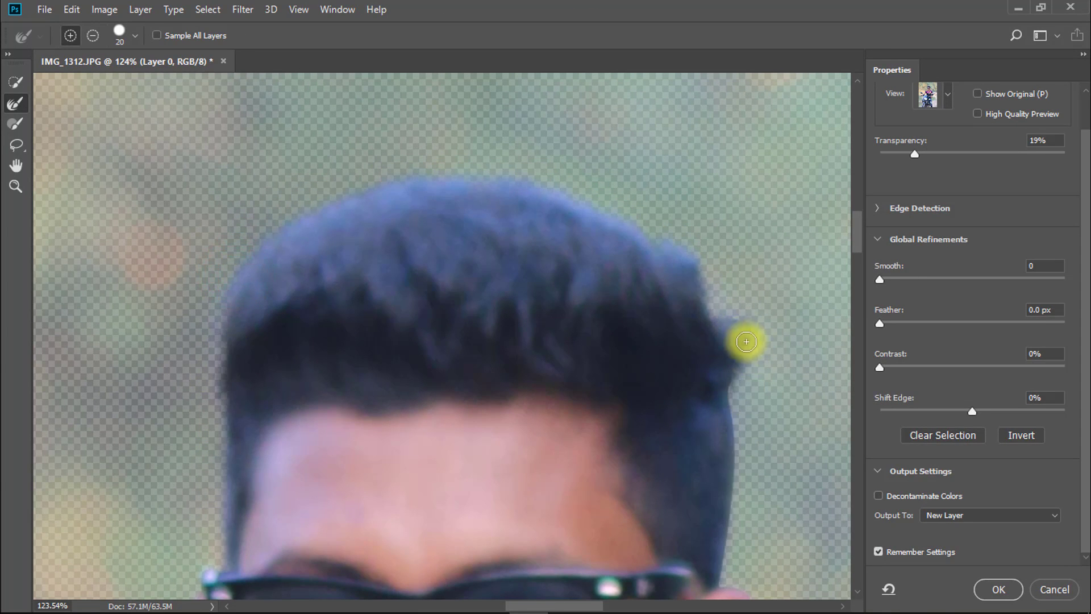
left_click_drag(757, 343, 643, 275)
left_click_drag(569, 174, 466, 123)
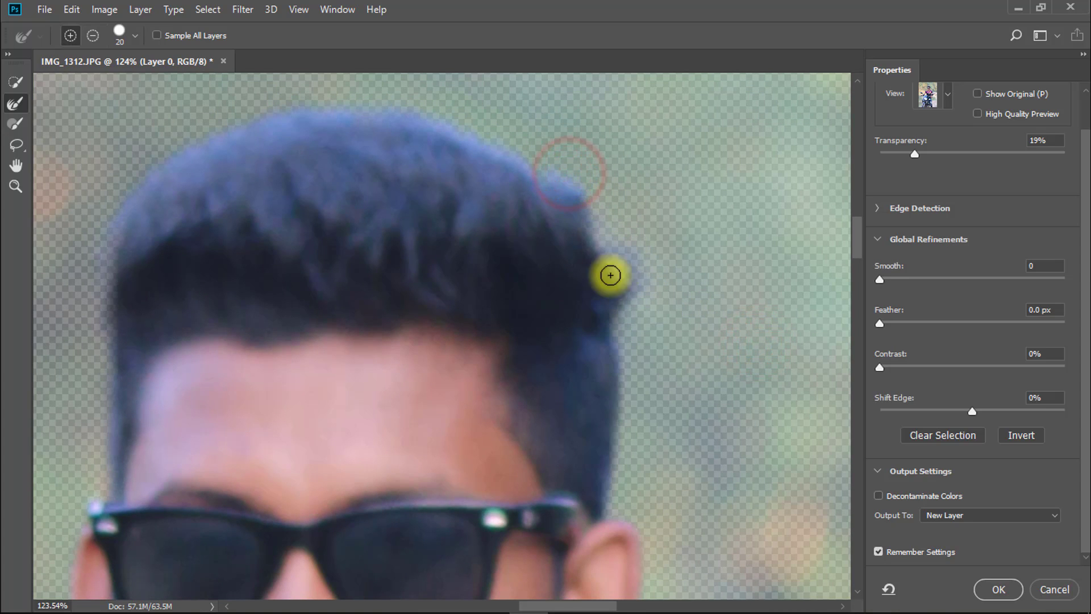
key("ctrl+0")
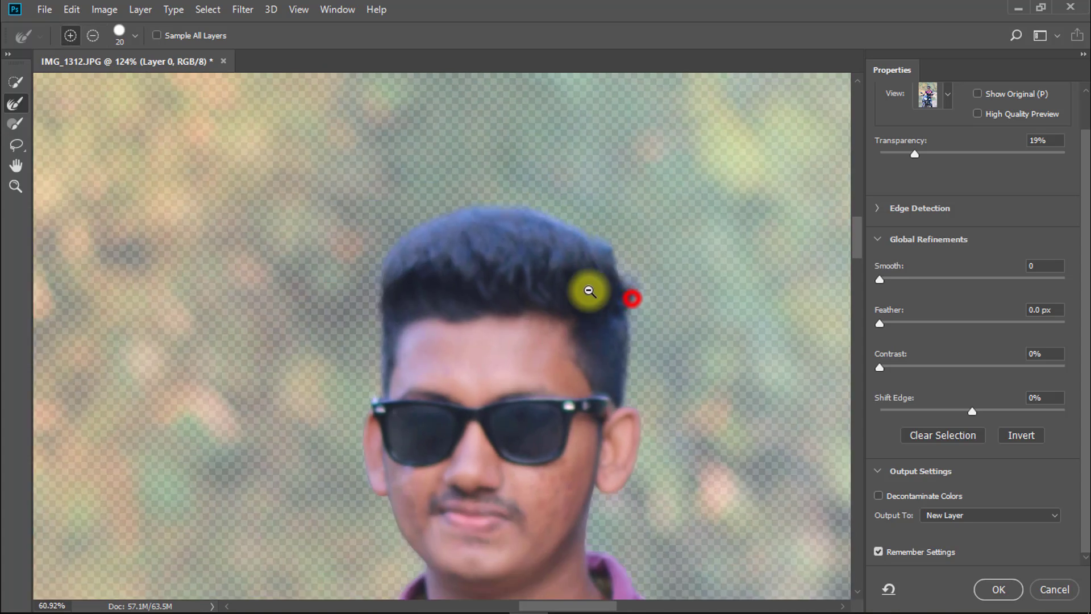
left_click(996, 592)
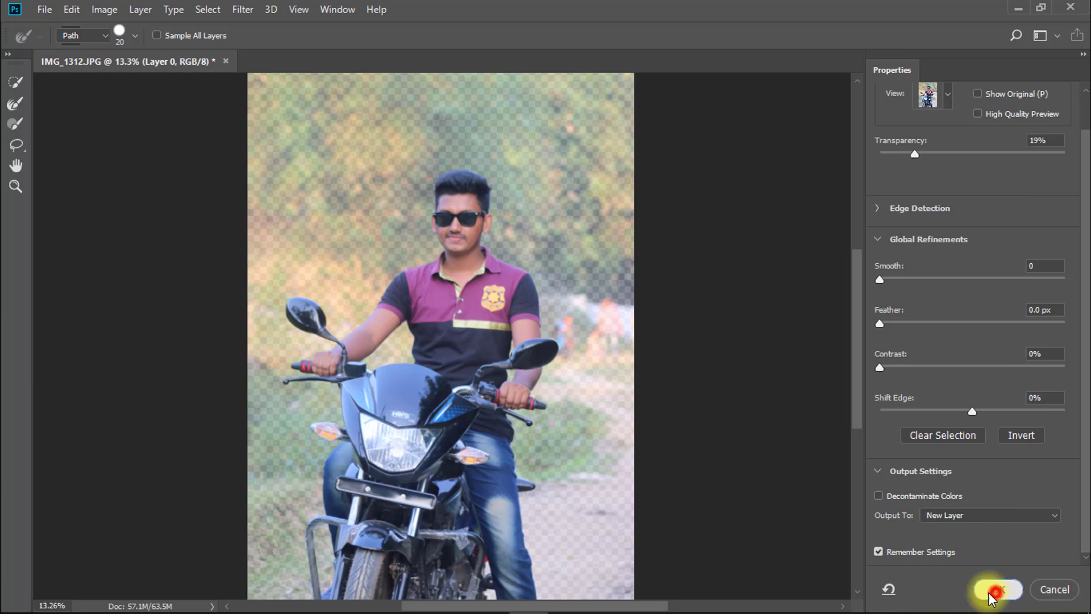
left_click_drag(494, 350, 450, 273)
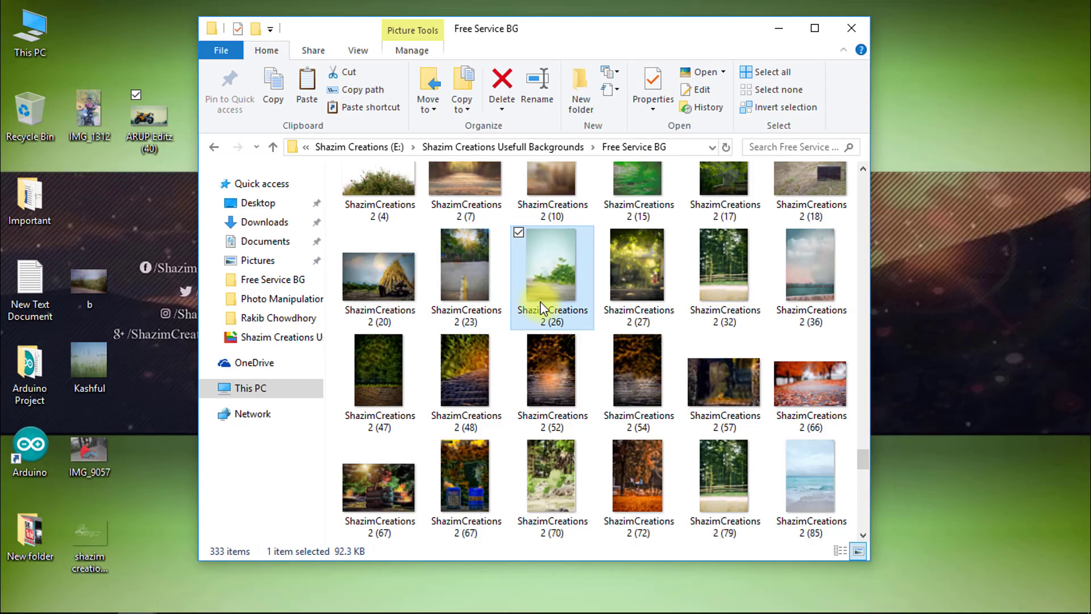
- Switch to File Explorer and bring the road background image Shazim Creations1 (68) from Free Service BG into the Photoshop document
scroll(652, 321, "up", 11)
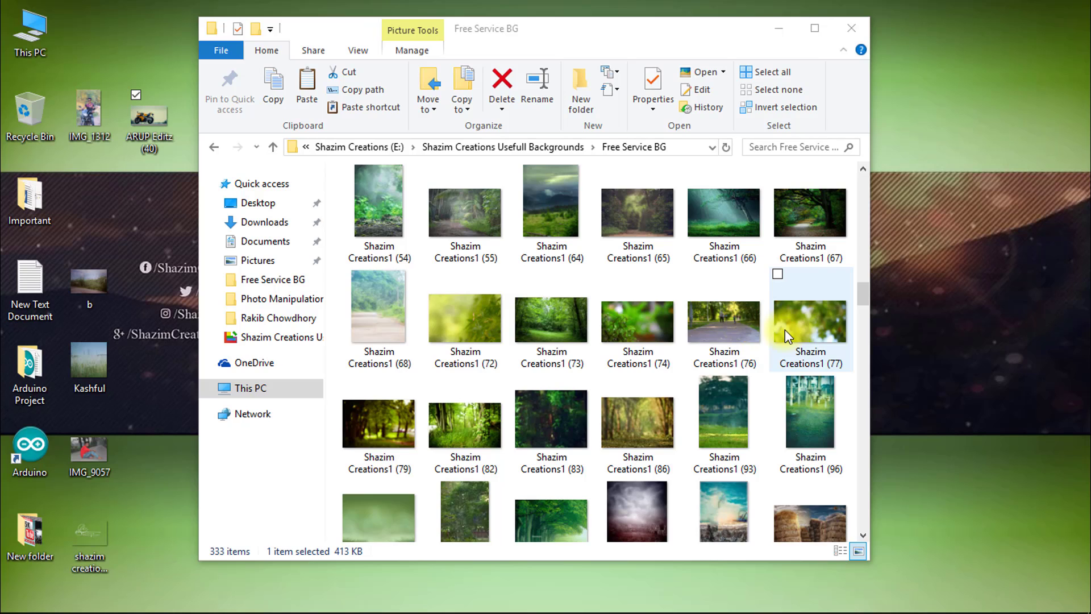
scroll(785, 329, "up", 3)
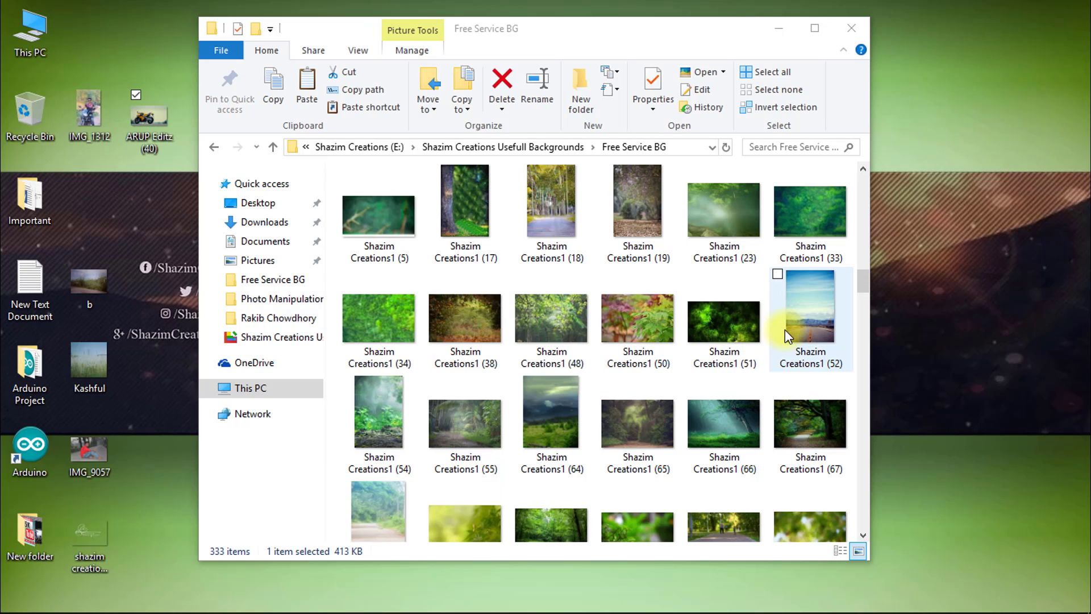
left_click_drag(376, 510, 314, 187)
left_click(560, 356, "alt")
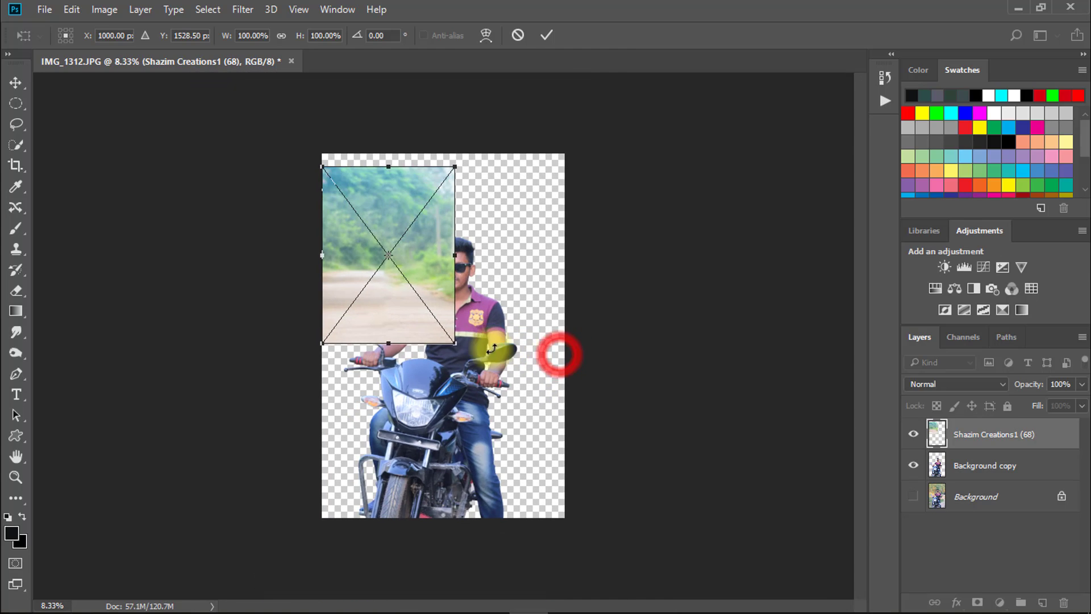
- Stretch the placed background to about 192% width and 223% height to cover the canvas, and move its layer beneath Background copy
left_click_drag(398, 264, 398, 243)
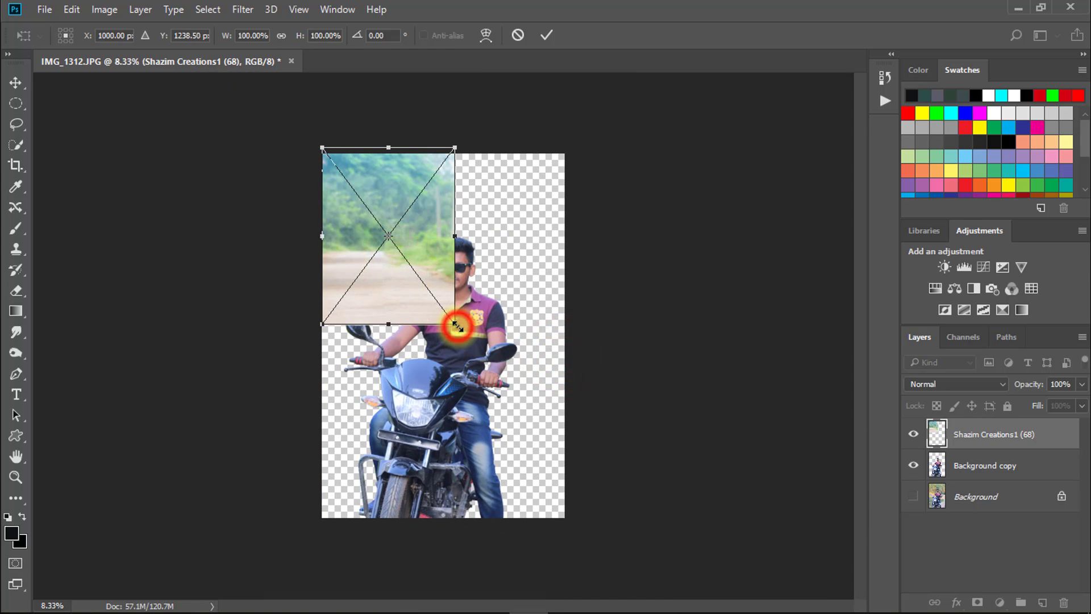
left_click_drag(457, 326, 568, 546)
left_click_drag(322, 544, 312, 541)
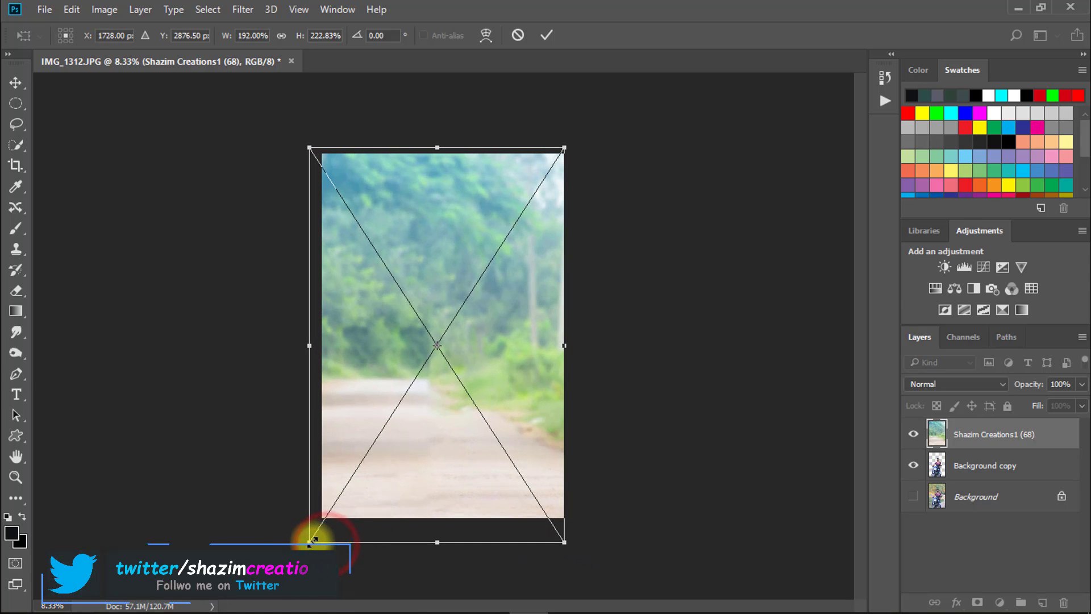
key("Return")
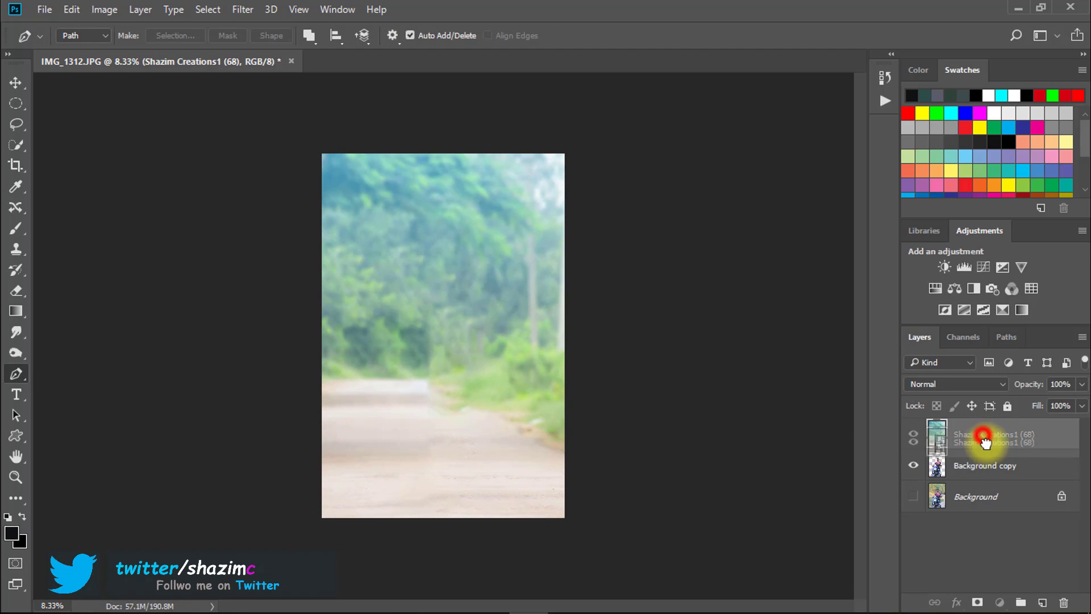
left_click_drag(993, 469, 985, 474)
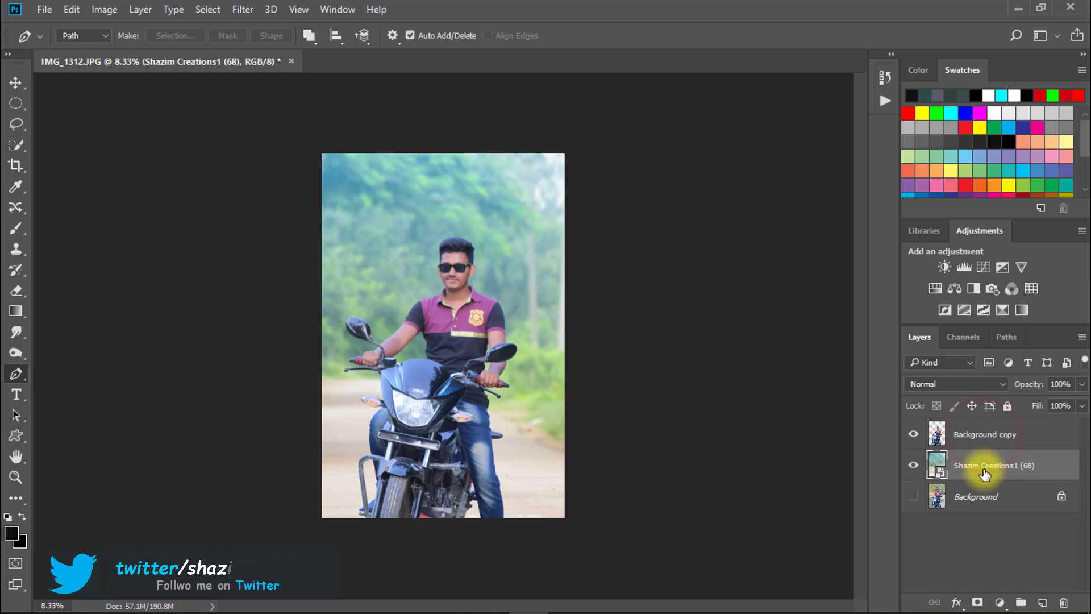
- Duplicate the Background copy layer containing the cut-out rider
left_click(451, 302)
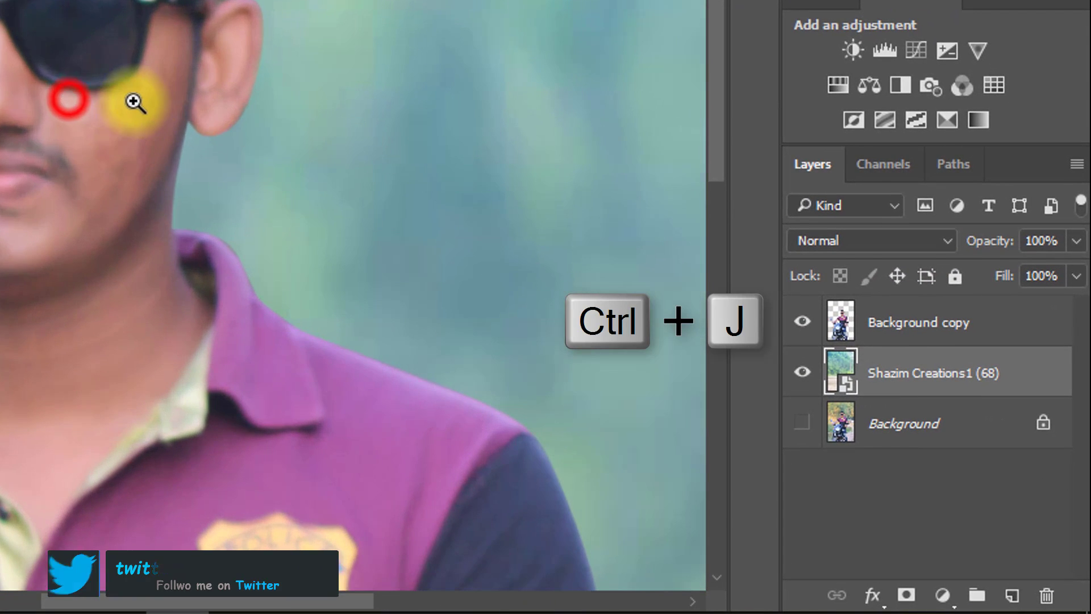
left_click(876, 322)
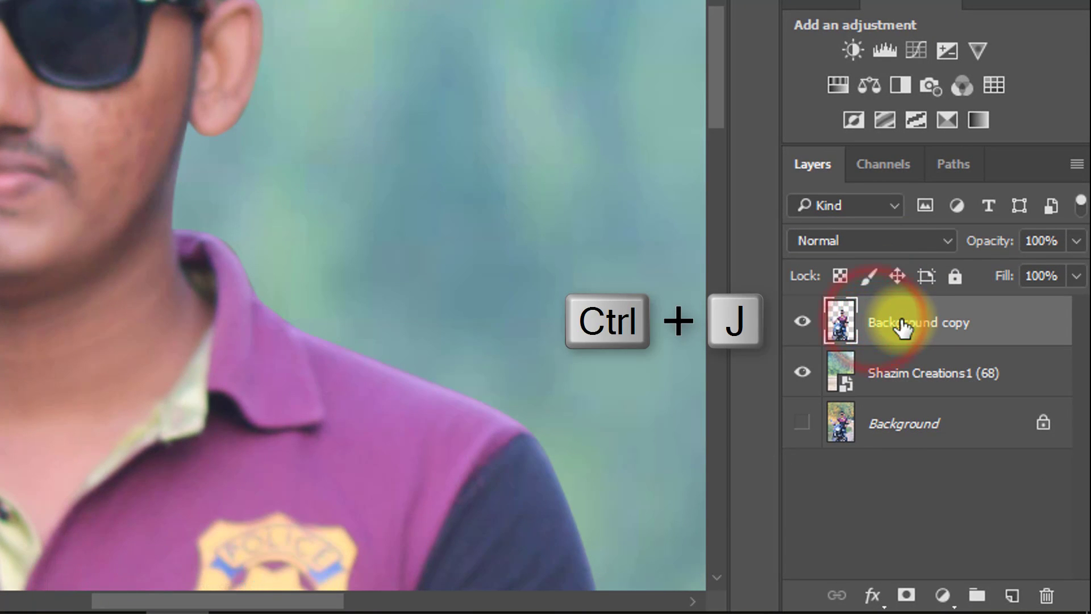
key("ctrl+j")
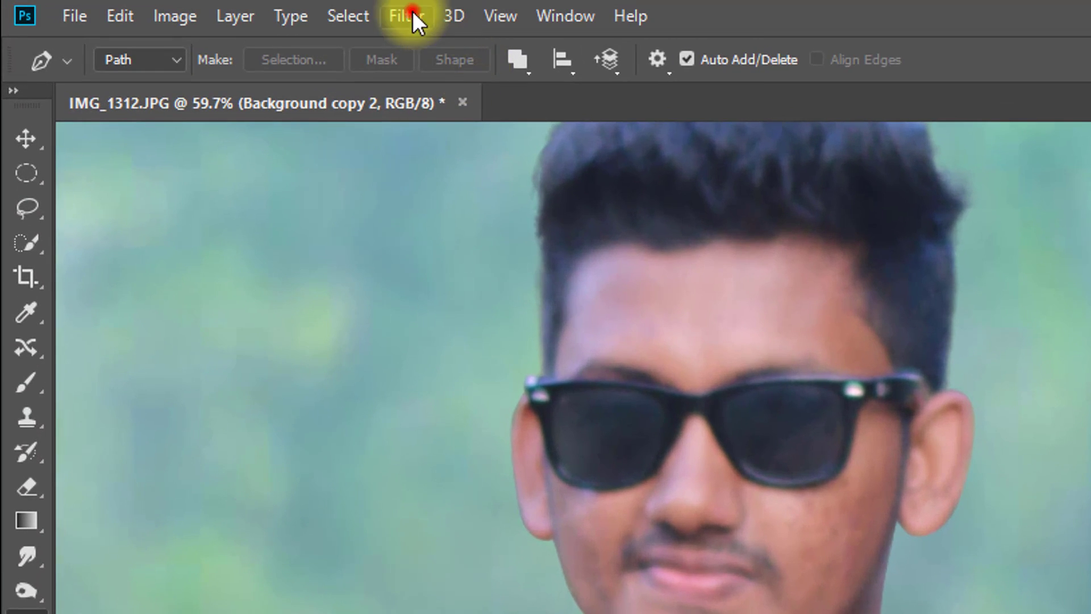
- Apply Reduce Noise to the duplicated layer with strength 10, preserve details 0%, reduce color noise 0% and sharpen details 20%
left_click(408, 16)
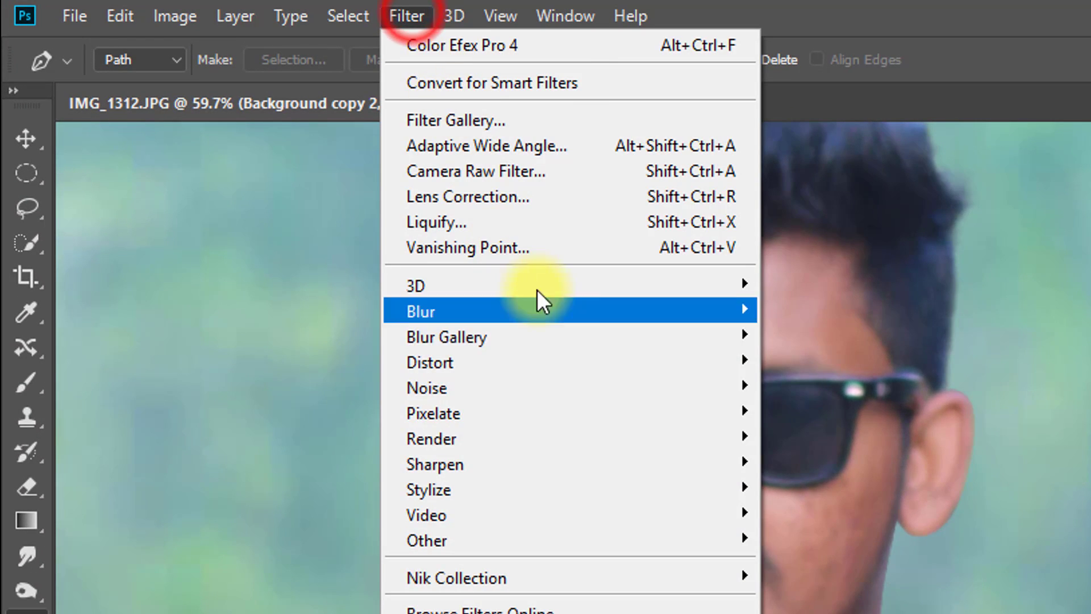
mouse_move(704, 395)
left_click(834, 514)
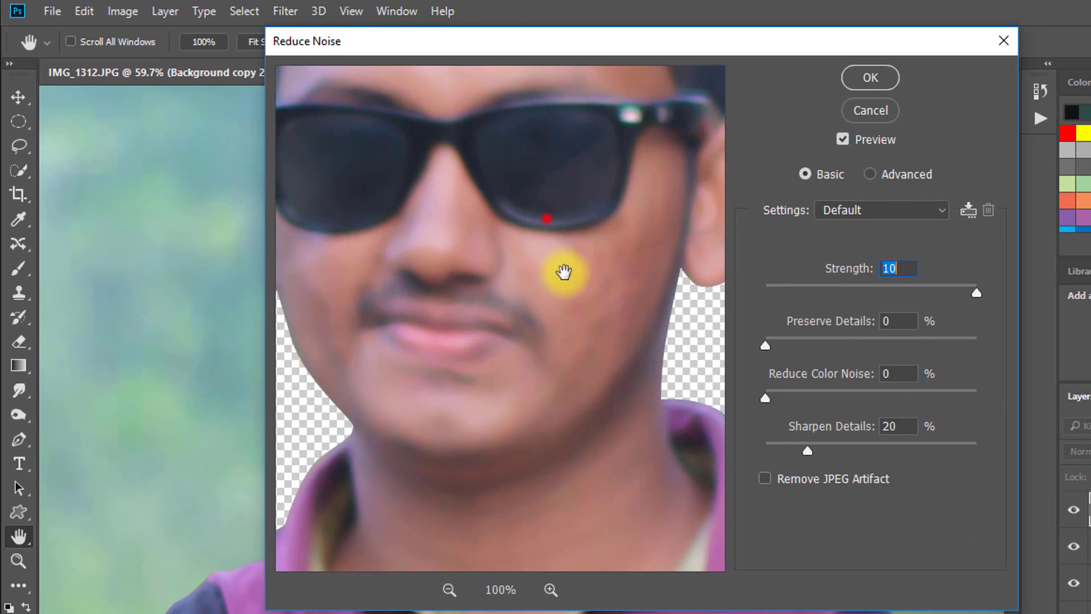
left_click_drag(564, 273, 584, 358)
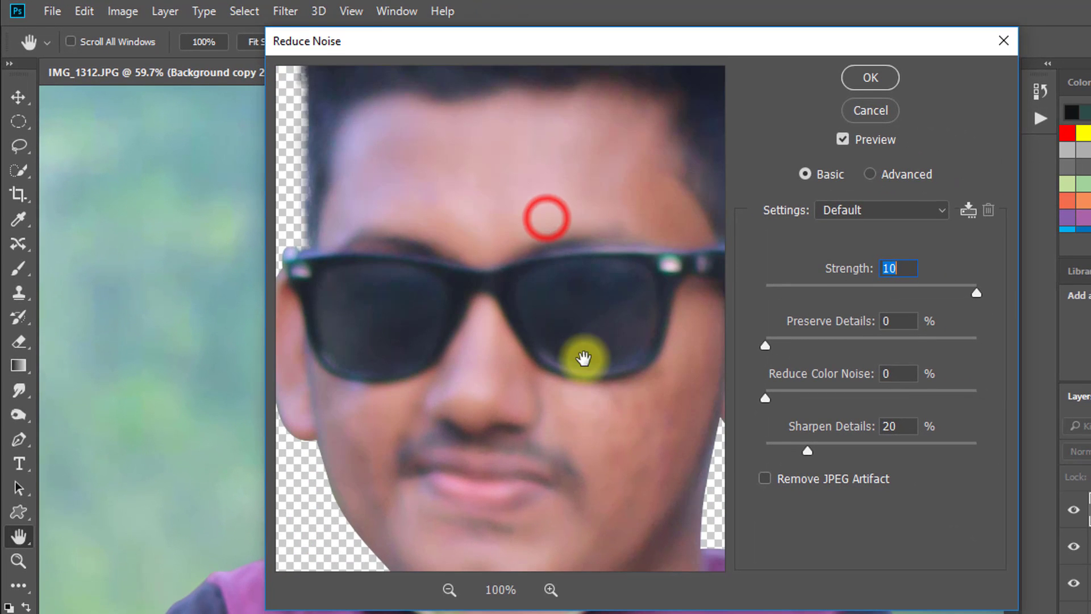
left_click(870, 78)
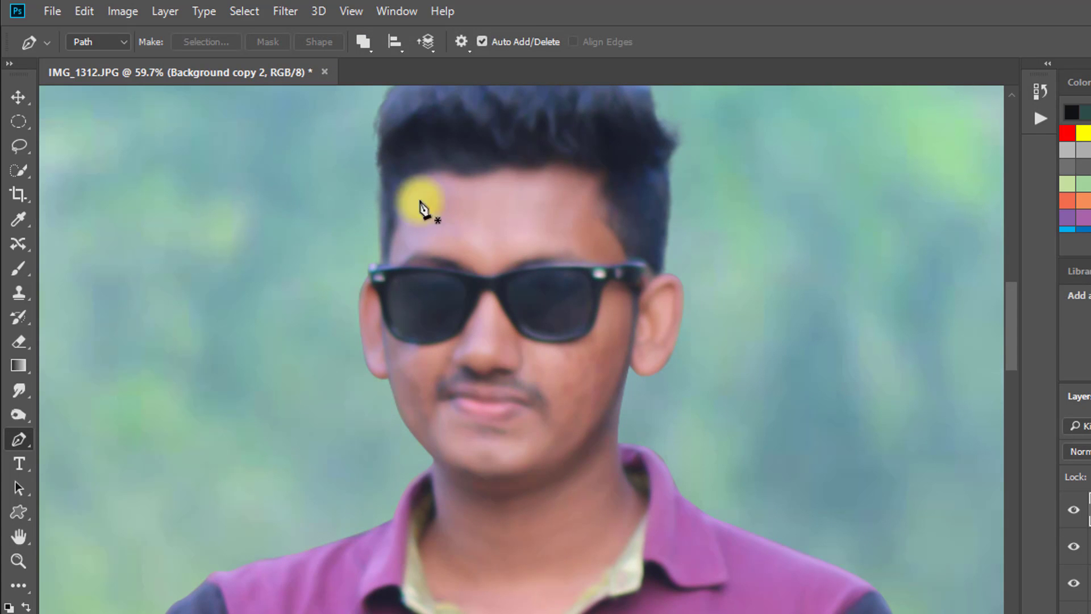
- Apply Surface Blur to the duplicated layer with a radius of 5 pixels and a threshold of 15 levels
left_click(291, 12)
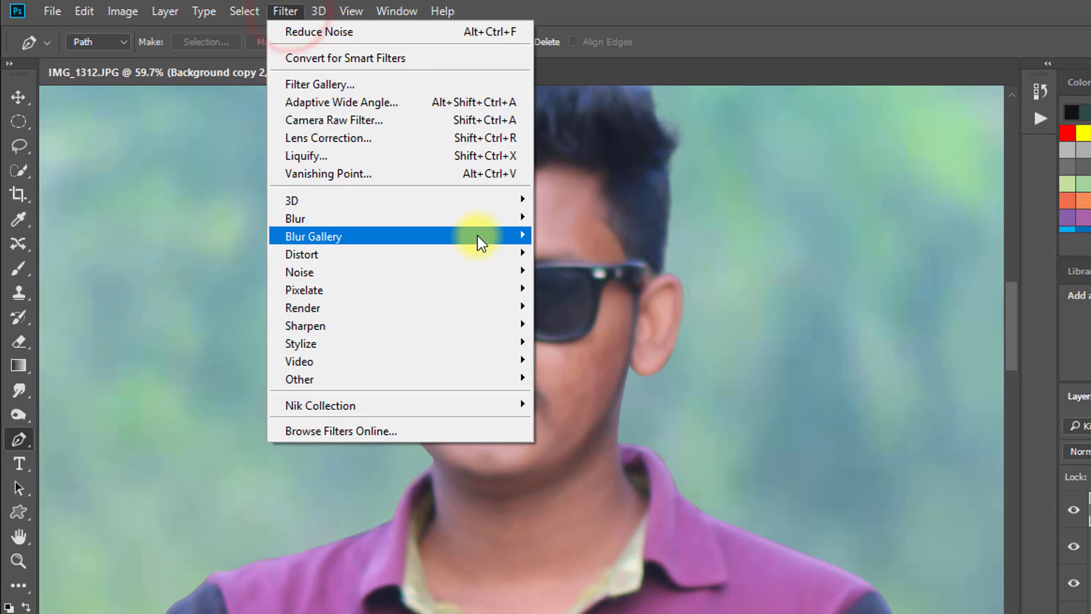
mouse_move(488, 219)
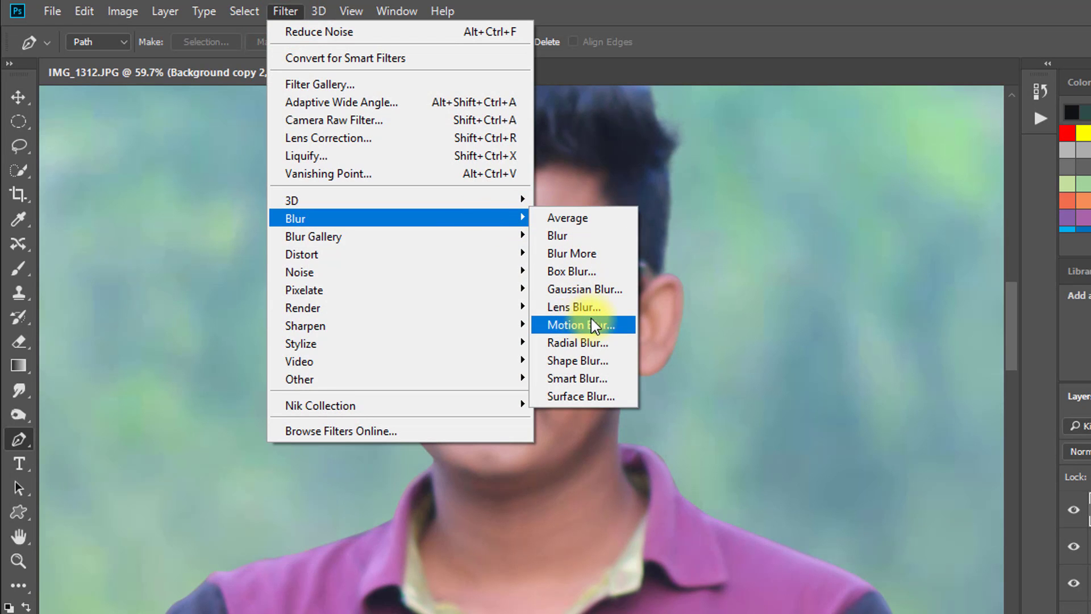
left_click(589, 392)
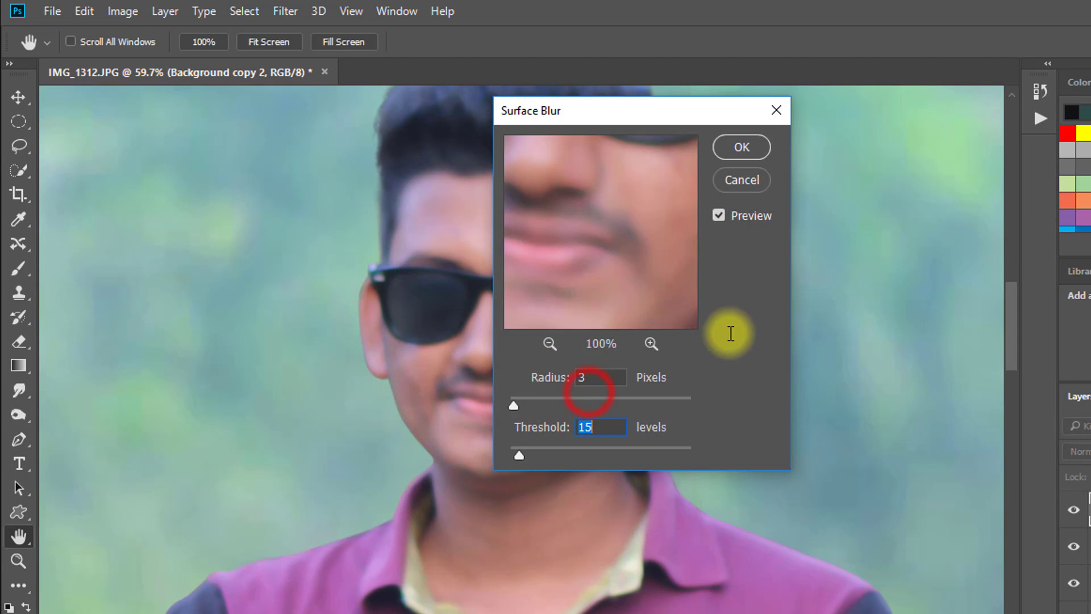
left_click_drag(620, 210, 680, 328)
left_click_drag(620, 269, 696, 170)
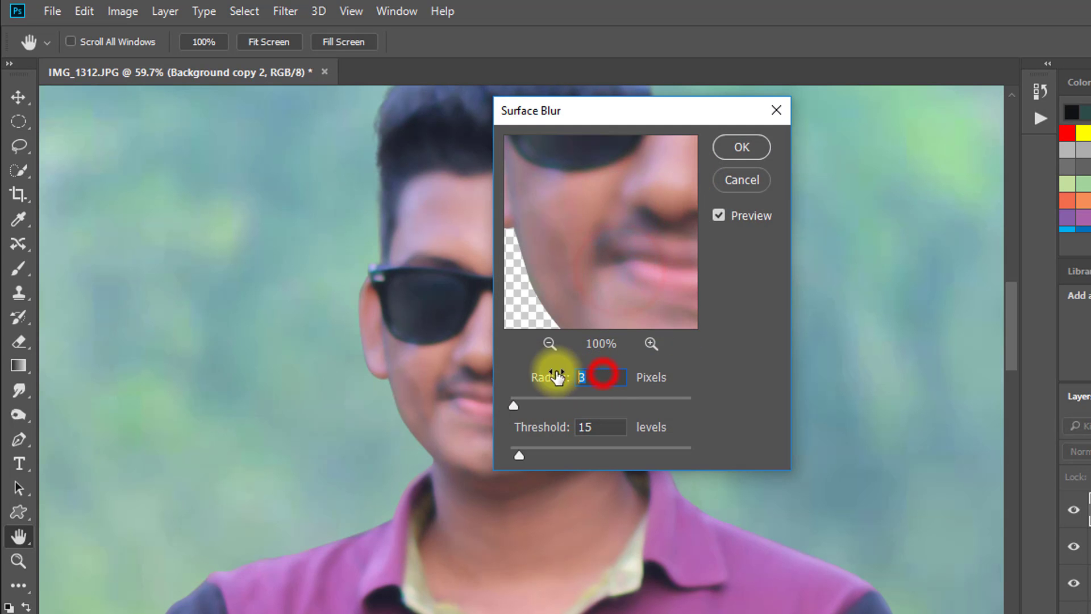
type("5")
left_click(741, 149)
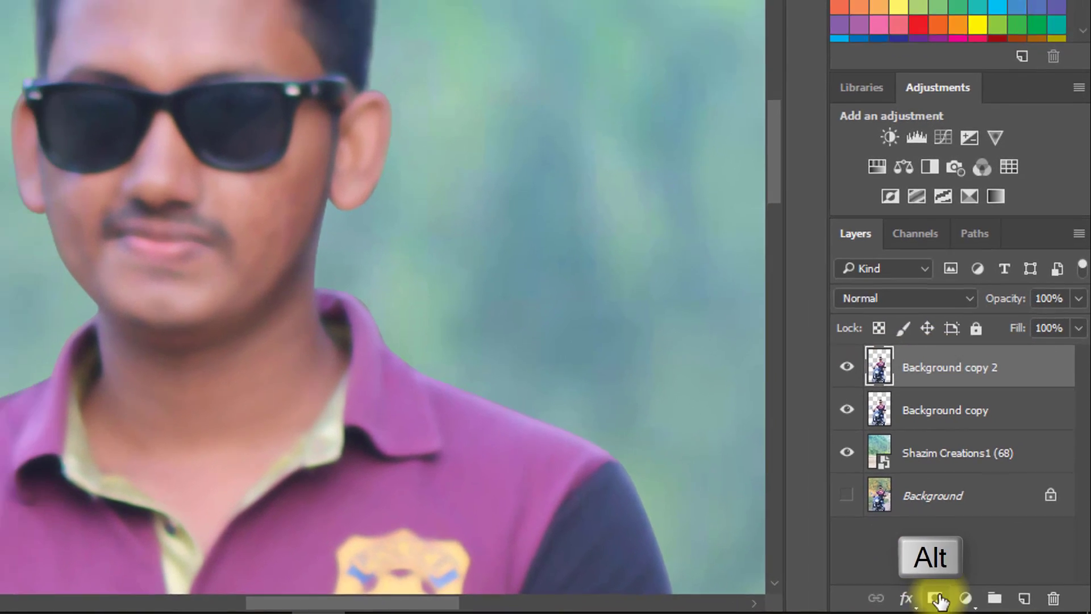
- Add a black layer mask to Background copy 2 and choose the Brush tool with white as the foreground color
left_click(925, 597, "alt")
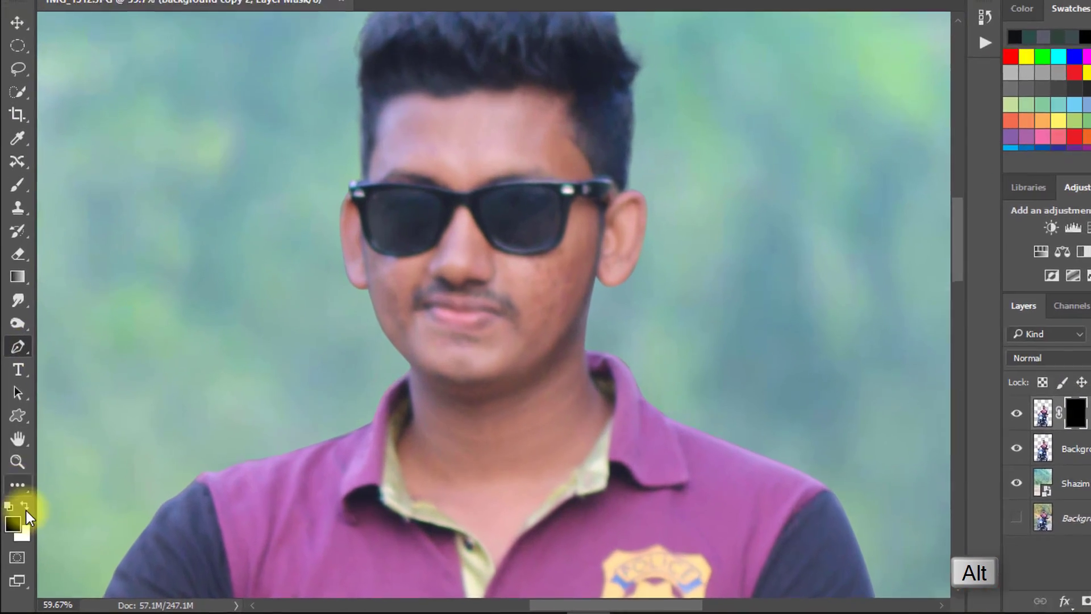
left_click(22, 517)
right_click(15, 231)
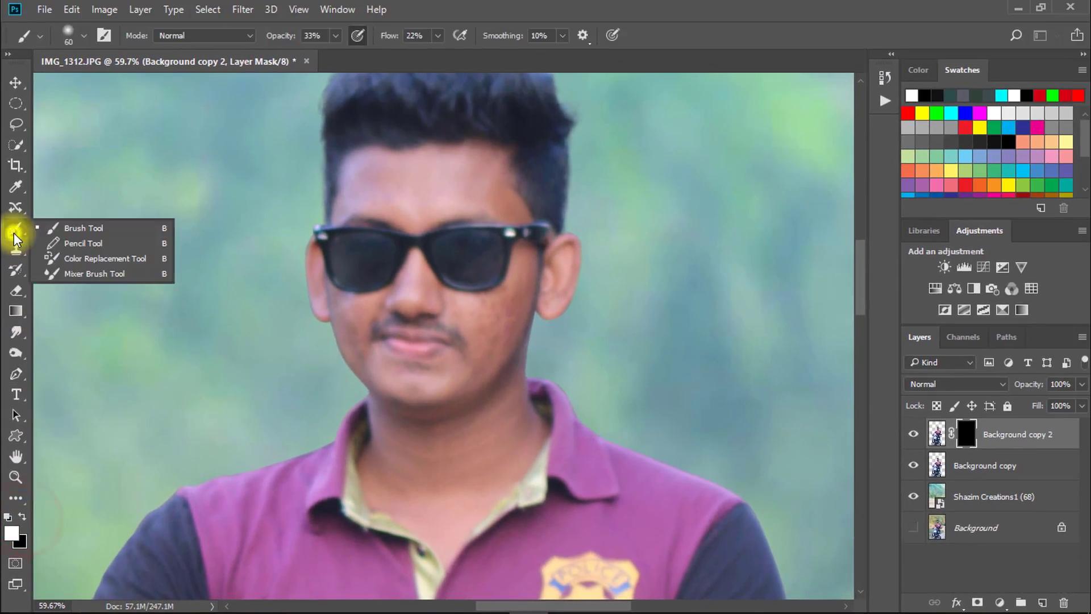
left_click(73, 233)
- Paint white on the mask across the forehead to reveal the smoothed skin, raising the brush opacity to 56%
left_click_drag(495, 187, 603, 216)
left_click_drag(414, 197, 484, 261)
left_click_drag(491, 220, 319, 221)
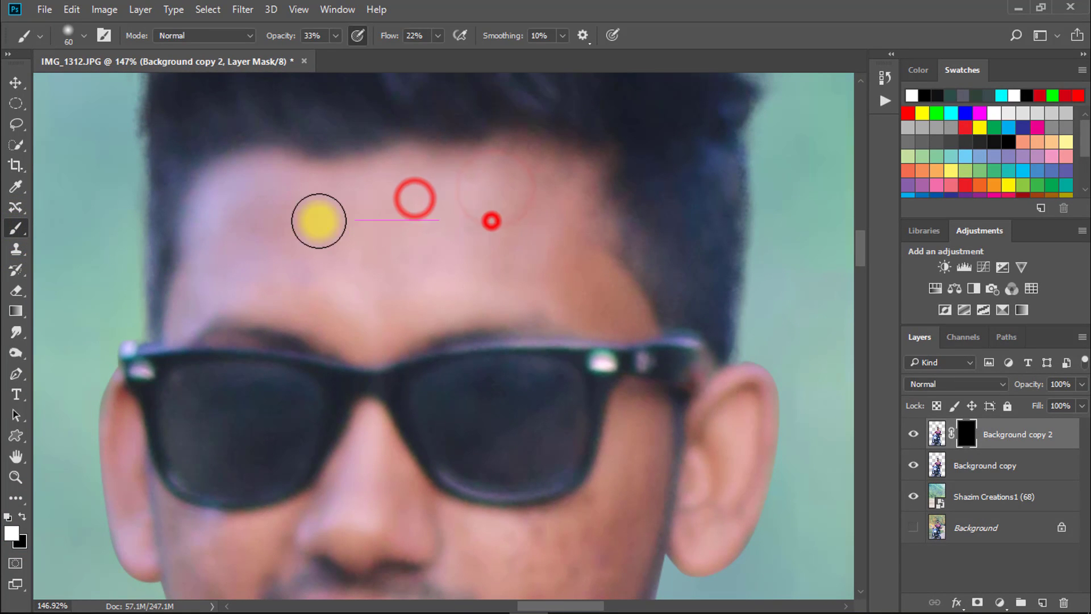
left_click_drag(280, 35, 292, 41)
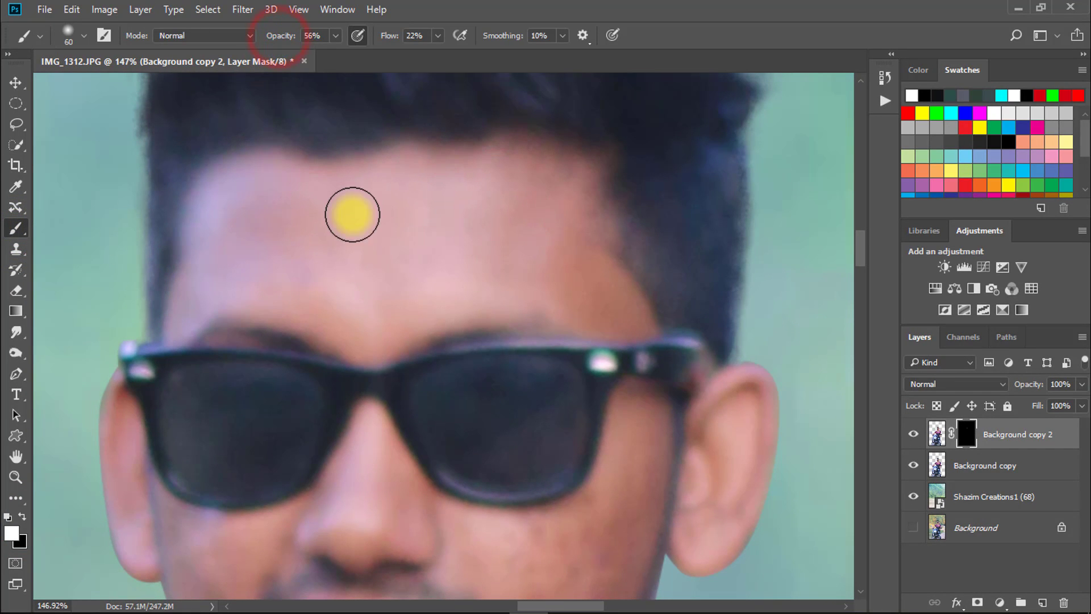
left_click_drag(266, 180, 193, 218)
left_click_drag(171, 224, 239, 267)
left_click_drag(341, 304, 387, 307)
left_click_drag(552, 273, 602, 284)
left_click_drag(509, 297, 463, 297)
- Raise the brush flow to 61% and paint white on the mask over the cheek to the right of the nose and mouth
left_click_drag(457, 370, 506, 146)
mouse_move(535, 331)
left_mouse_down()
mouse_move(550, 351)
mouse_move(540, 329)
left_mouse_up()
left_click_drag(614, 334, 633, 292)
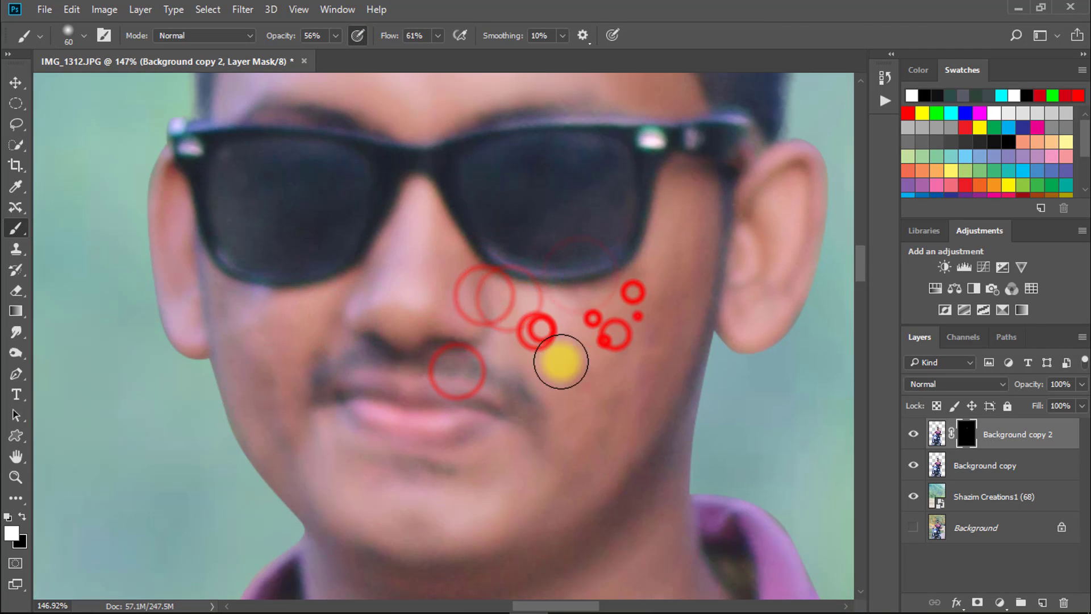
left_click_drag(563, 309, 657, 304)
left_click_drag(674, 314, 635, 356)
left_click_drag(599, 450, 611, 388)
left_click_drag(640, 331, 622, 348)
left_click_drag(577, 401, 641, 348)
mouse_move(581, 256)
left_mouse_down()
mouse_move(651, 233)
mouse_move(694, 198)
left_mouse_up()
left_click_drag(701, 178, 687, 229)
left_click_drag(581, 387, 660, 364)
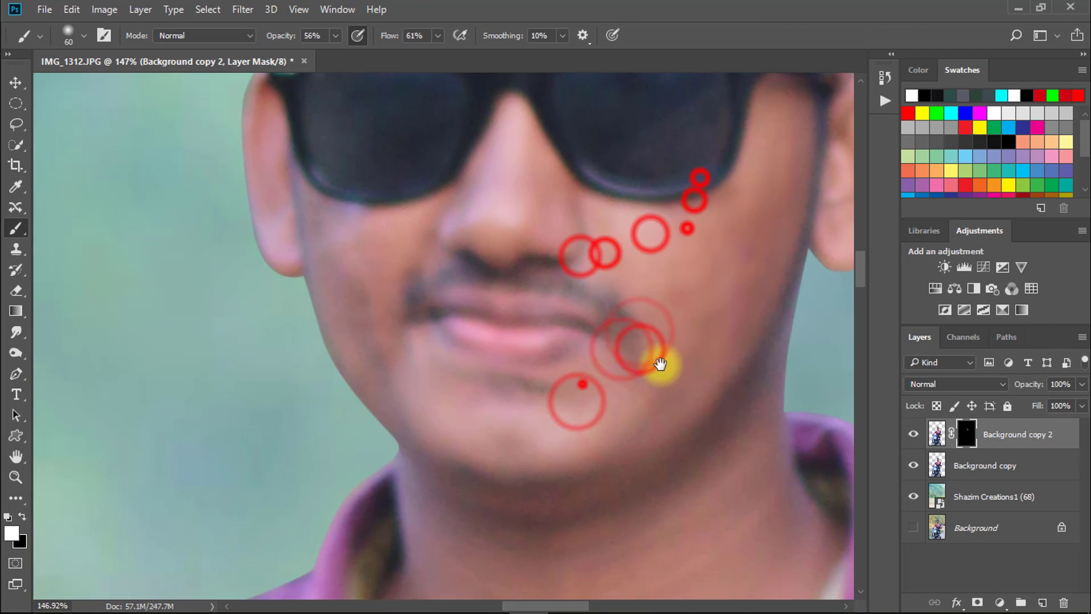
- Paint white on the mask over the left cheek, along the jaw and across the chin
mouse_move(377, 273)
left_mouse_down()
mouse_move(354, 287)
mouse_move(351, 330)
left_mouse_up()
left_click_drag(350, 310, 331, 282)
mouse_move(341, 329)
left_mouse_down()
mouse_move(342, 364)
mouse_move(363, 339)
left_mouse_up()
left_click_drag(515, 398, 441, 380)
left_click_drag(509, 438, 356, 279)
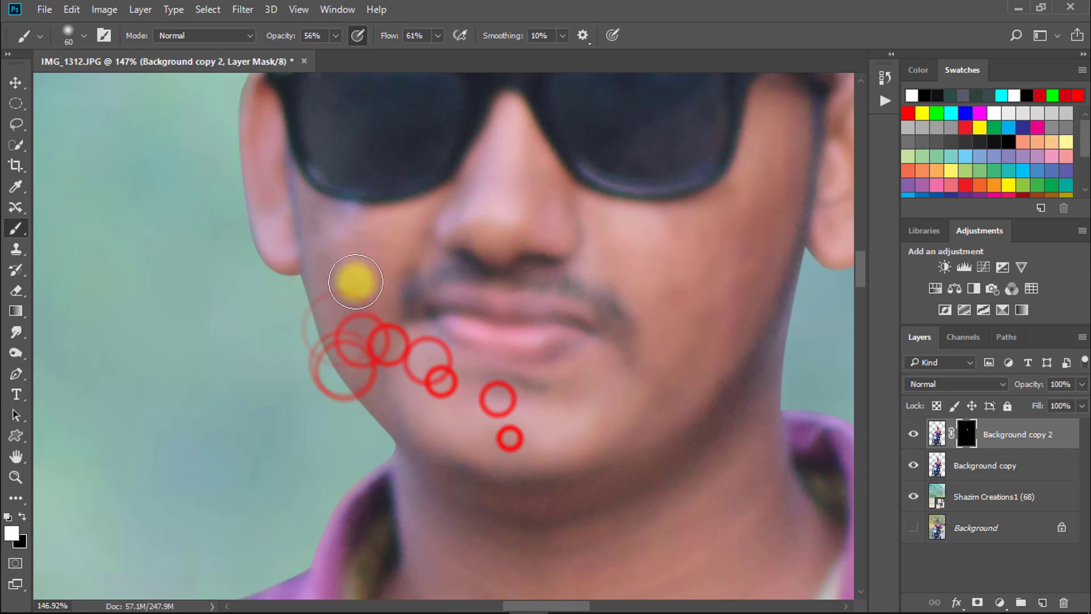
left_click_drag(317, 207, 390, 222)
- Paint white on the mask down the jaw and across the neck to the shirt collar
left_click_drag(530, 168, 580, 205)
mouse_move(643, 259)
left_mouse_down()
mouse_move(675, 297)
mouse_move(707, 277)
left_mouse_up()
left_click_drag(643, 397, 673, 408)
left_click_drag(579, 469, 601, 295)
left_click_drag(735, 183, 696, 219)
mouse_move(667, 244)
left_mouse_down()
mouse_move(701, 210)
mouse_move(702, 268)
left_mouse_up()
left_click_drag(665, 346, 631, 259)
left_click_drag(580, 307, 483, 310)
left_click_drag(440, 268, 562, 307)
left_click_drag(345, 398, 483, 369)
left_click_drag(677, 330, 616, 323)
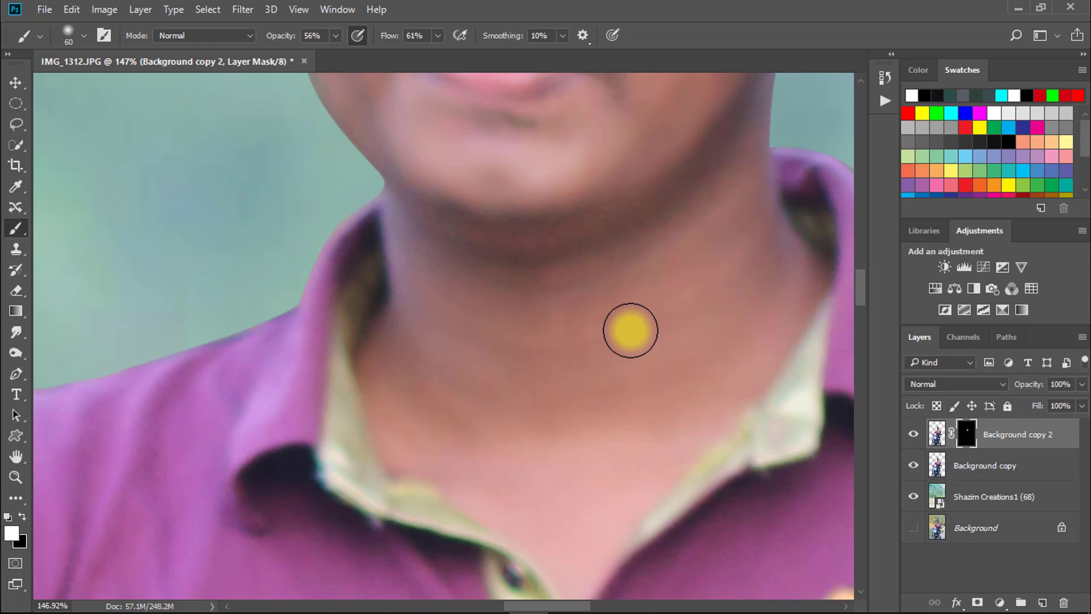
- Go over the chin and both cheeks again with white on the mask to even out the smoothed skin
left_click_drag(643, 164, 622, 243)
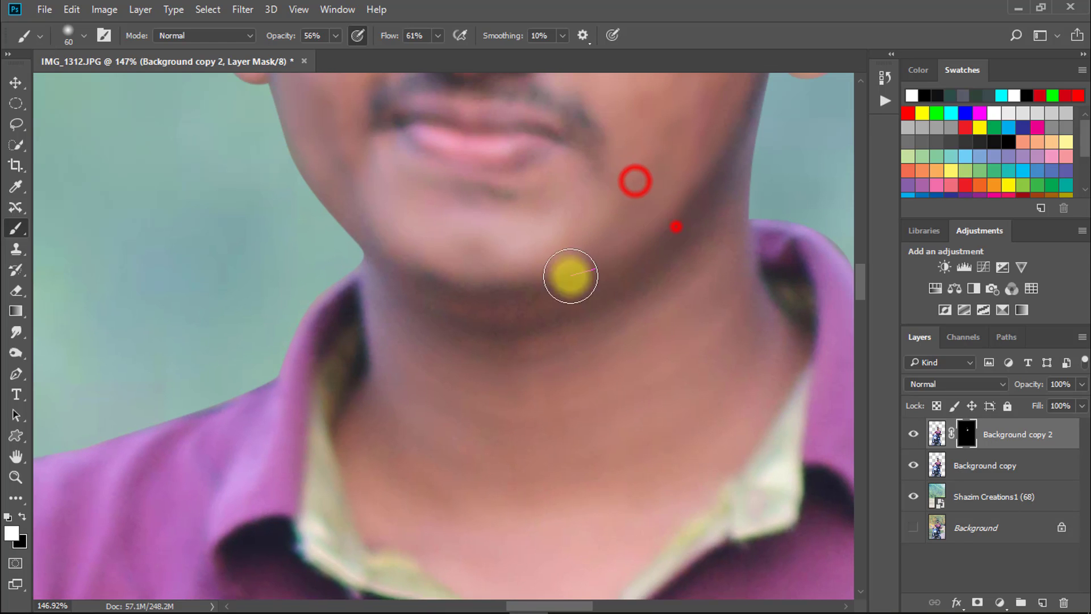
left_click_drag(424, 333, 483, 335)
left_click_drag(634, 283, 656, 272)
left_click(651, 282)
mouse_move(692, 268)
left_mouse_down()
mouse_move(653, 281)
mouse_move(626, 503)
left_mouse_up()
mouse_move(632, 364)
left_mouse_down()
mouse_move(633, 377)
mouse_move(674, 348)
left_mouse_up()
left_click(669, 357)
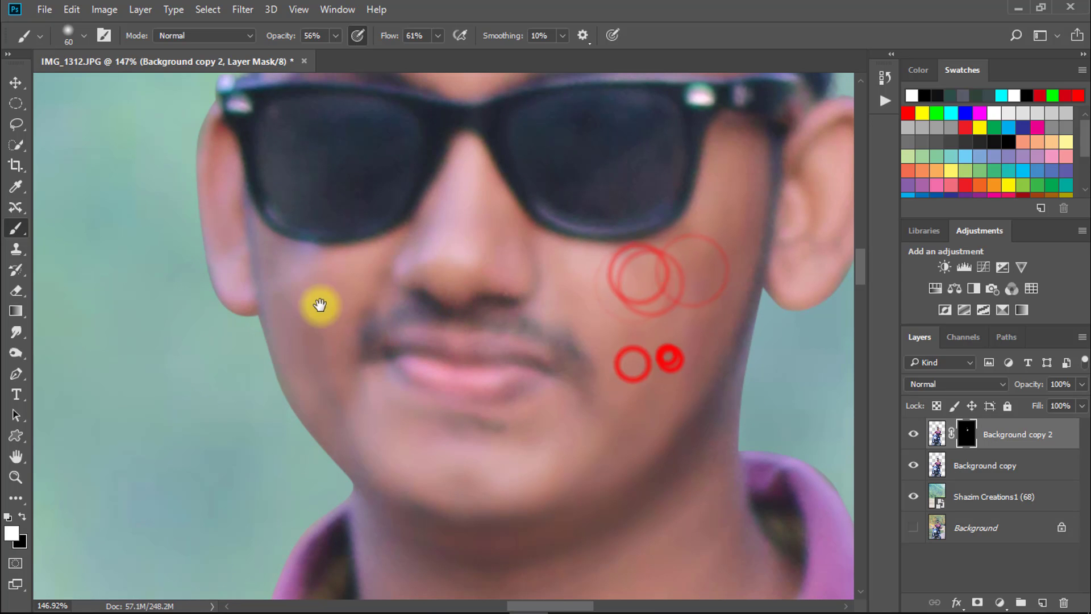
left_click_drag(282, 317, 271, 276)
left_click_drag(320, 217, 332, 290)
left_click_drag(389, 271, 347, 264)
left_click_drag(574, 319, 520, 301)
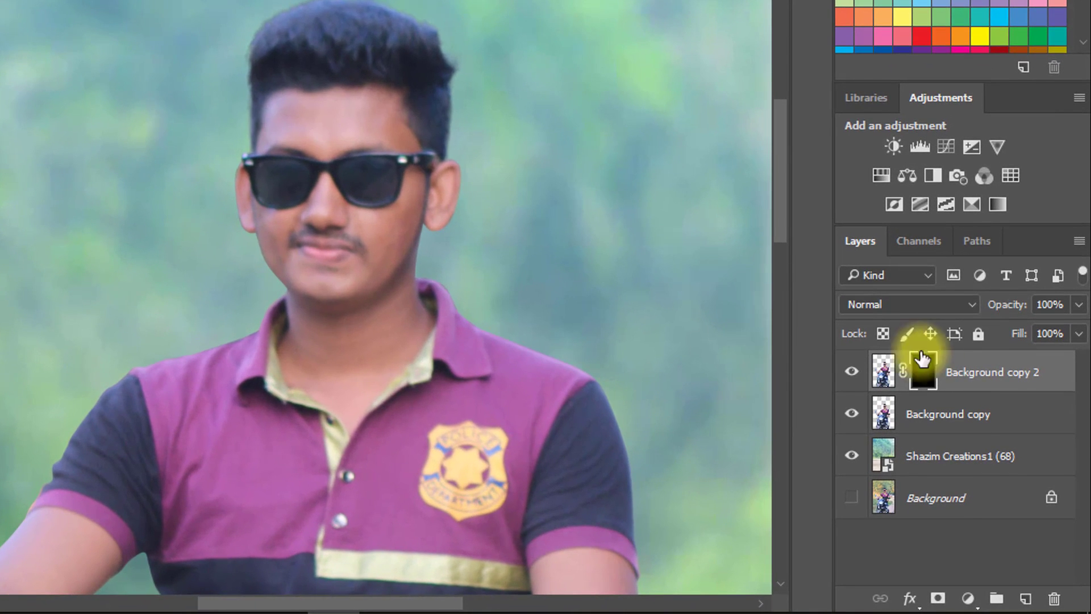
- Merge Background copy 2 down into Background copy and choose the Smudge tool with its strength set to 12%
left_click(1009, 434)
key("ctrl+e")
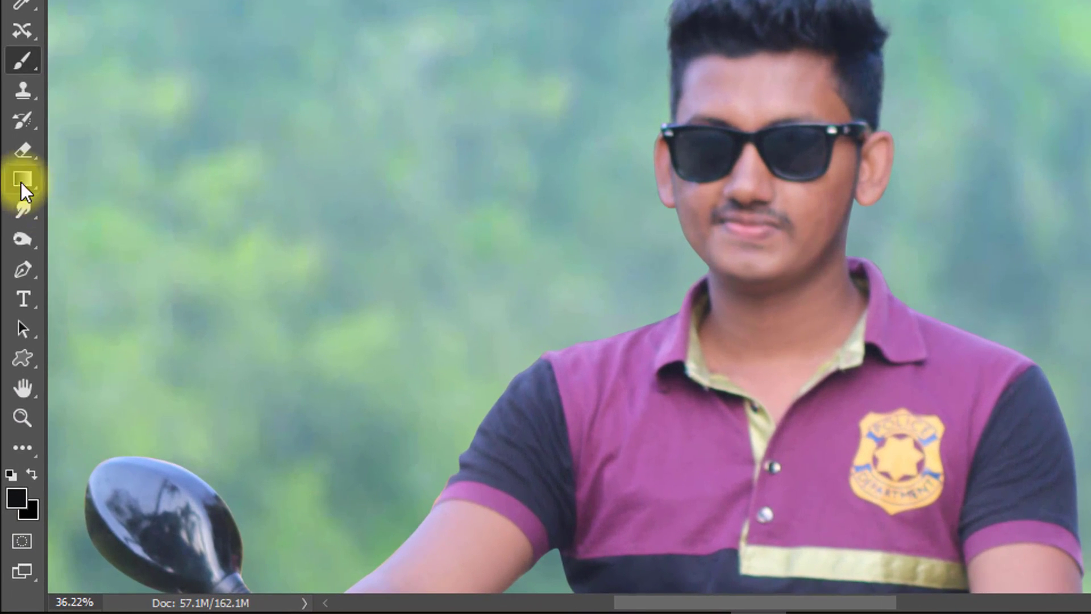
right_click(18, 210)
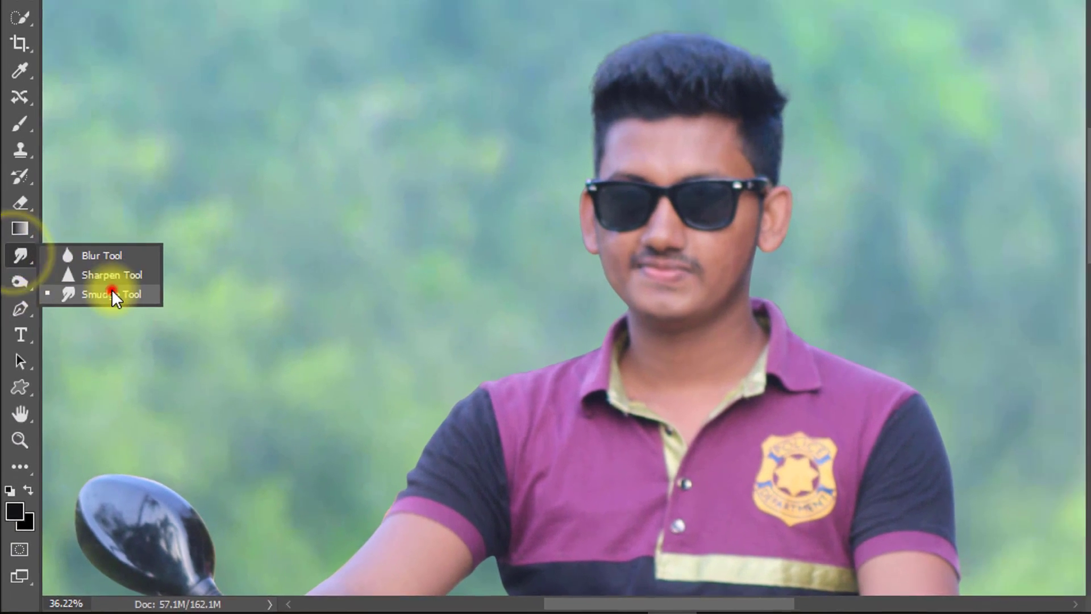
left_click(113, 251)
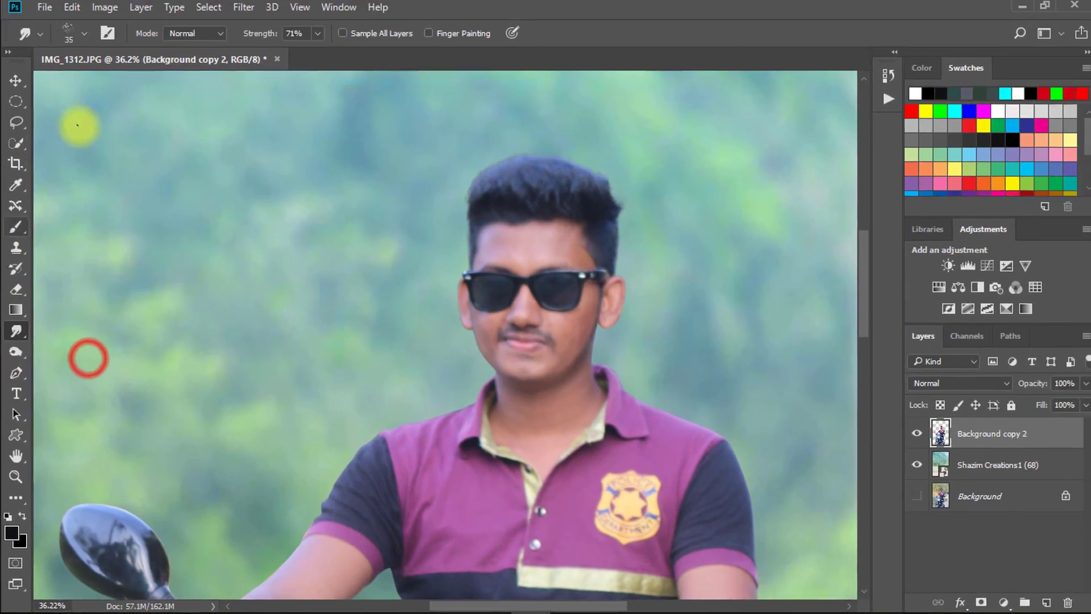
left_click_drag(253, 36, 225, 40)
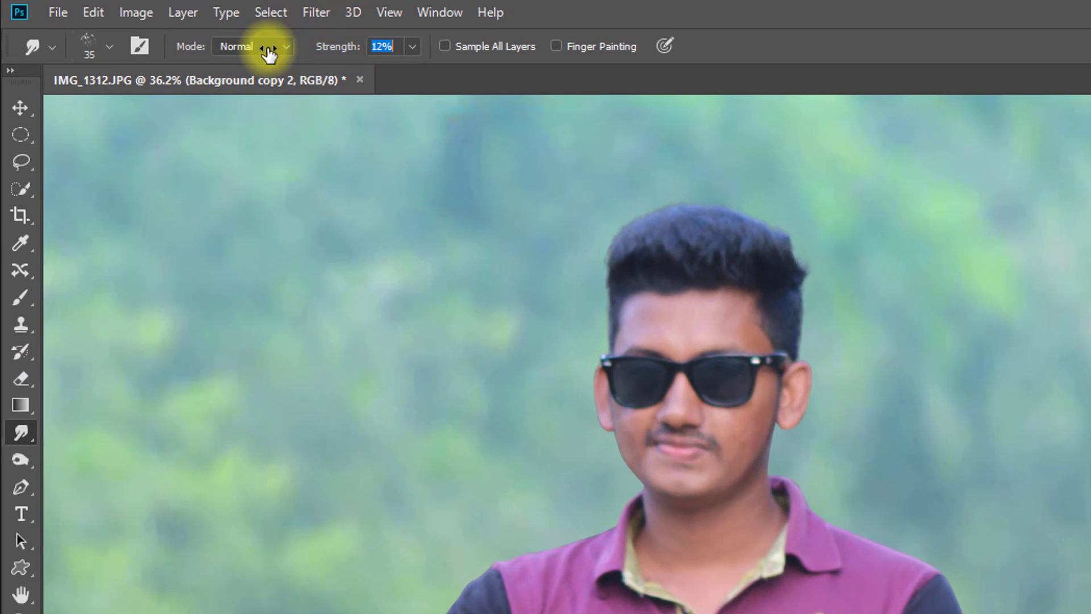
- Switch the Smudge tool to the Soft Round brush, enlarge it to 70 px and blend the skin on the forehead
left_click_drag(694, 314, 777, 312)
right_click(621, 335)
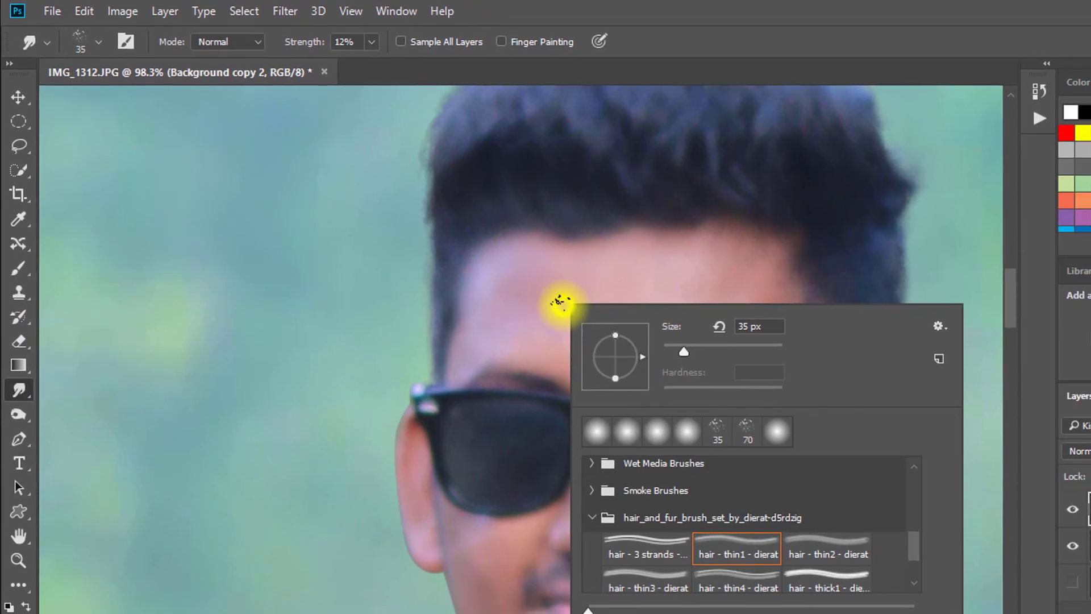
scroll(686, 483, "up", 5)
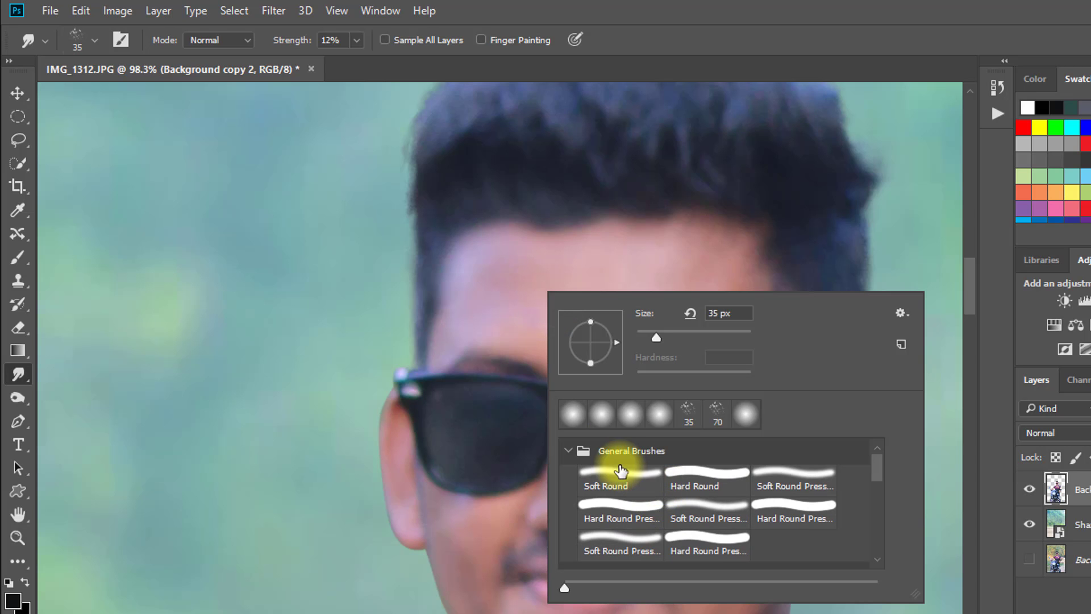
left_click(474, 275)
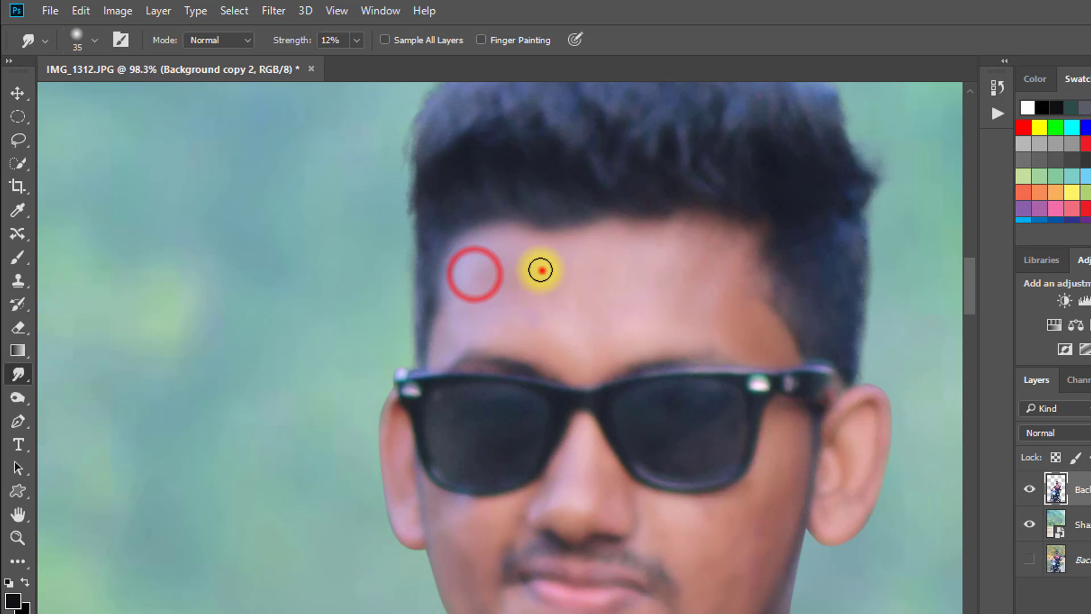
mouse_move(541, 269)
left_mouse_down()
mouse_move(564, 271)
mouse_move(528, 284)
left_mouse_up()
key("bracketright")
key("bracketright")
key("bracketright")
key("bracketright")
key("bracketright")
left_click_drag(580, 295, 546, 287)
left_click_drag(840, 393, 676, 266)
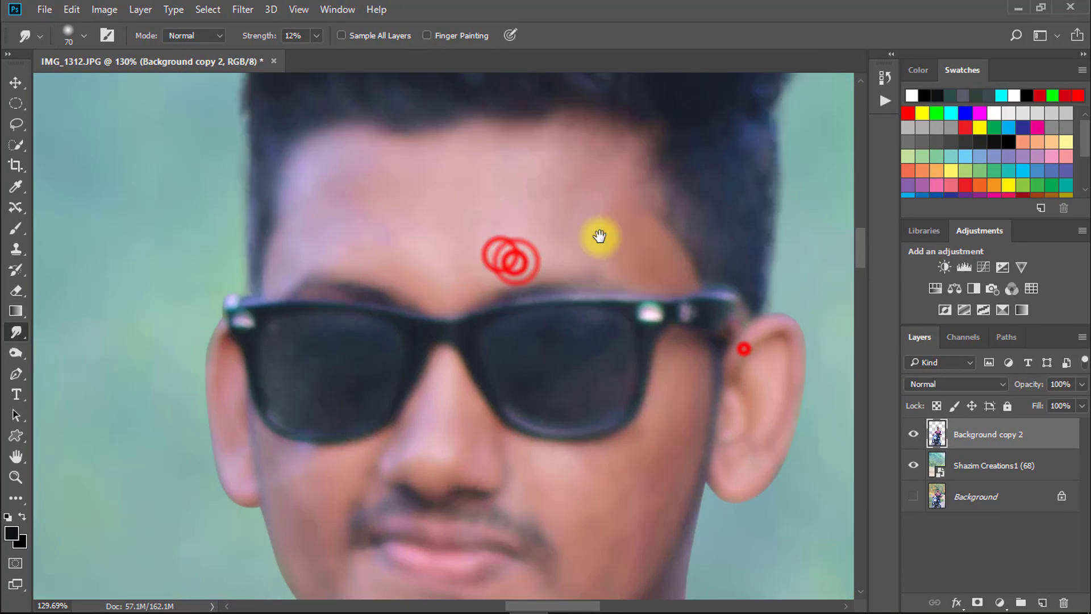
- Smudge the skin across the cheeks and along the jaw with short strokes
left_click_drag(600, 235, 436, 100)
mouse_move(465, 356)
left_mouse_down()
mouse_move(448, 337)
mouse_move(421, 357)
left_mouse_up()
left_click_drag(472, 321, 435, 341)
left_click_drag(424, 346, 449, 375)
mouse_move(436, 438)
left_mouse_down()
mouse_move(428, 448)
mouse_move(418, 434)
mouse_move(447, 362)
left_mouse_up()
left_click_drag(395, 346, 436, 329)
mouse_move(137, 376)
left_mouse_down()
mouse_move(148, 387)
mouse_move(111, 424)
left_mouse_up()
mouse_move(121, 447)
left_mouse_down()
mouse_move(115, 432)
mouse_move(147, 483)
left_mouse_up()
mouse_move(109, 449)
left_mouse_down()
mouse_move(212, 468)
mouse_move(226, 490)
left_mouse_up()
left_click_drag(166, 438, 273, 560)
left_click_drag(275, 562, 307, 563)
left_click_drag(332, 561, 266, 540)
mouse_move(263, 519)
left_mouse_down()
mouse_move(341, 394)
mouse_move(297, 392)
mouse_move(331, 479)
left_mouse_up()
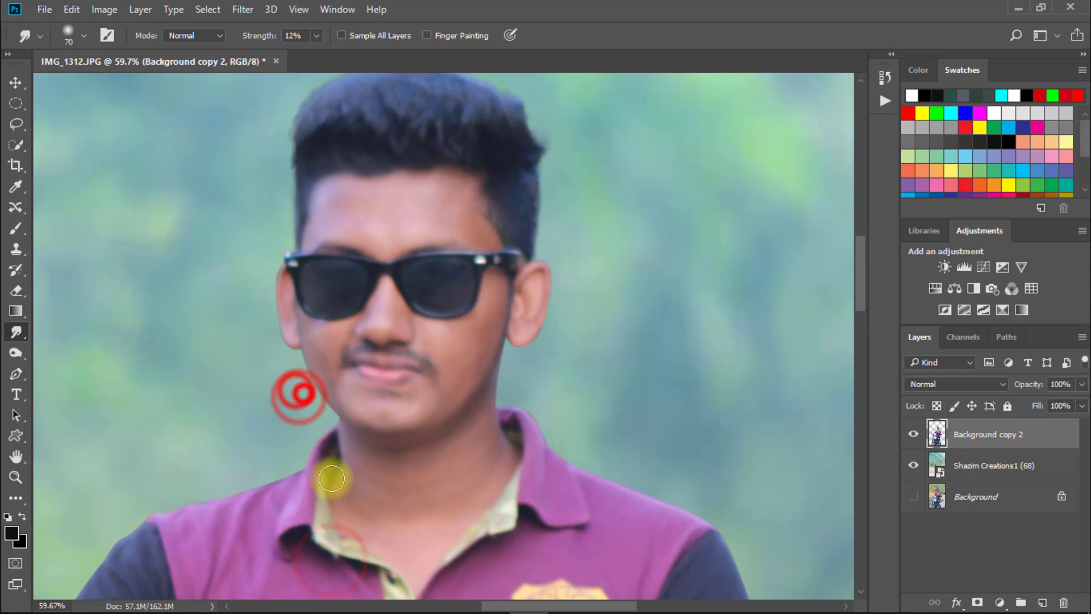
- Smudge the skin down the nose and blend the remaining uneven skin areas
left_click_drag(275, 214, 309, 221)
left_click_drag(268, 282, 261, 308)
left_click_drag(261, 310, 263, 381)
left_click_drag(264, 387, 267, 406)
left_click_drag(263, 392, 273, 413)
left_click_drag(597, 454, 702, 346)
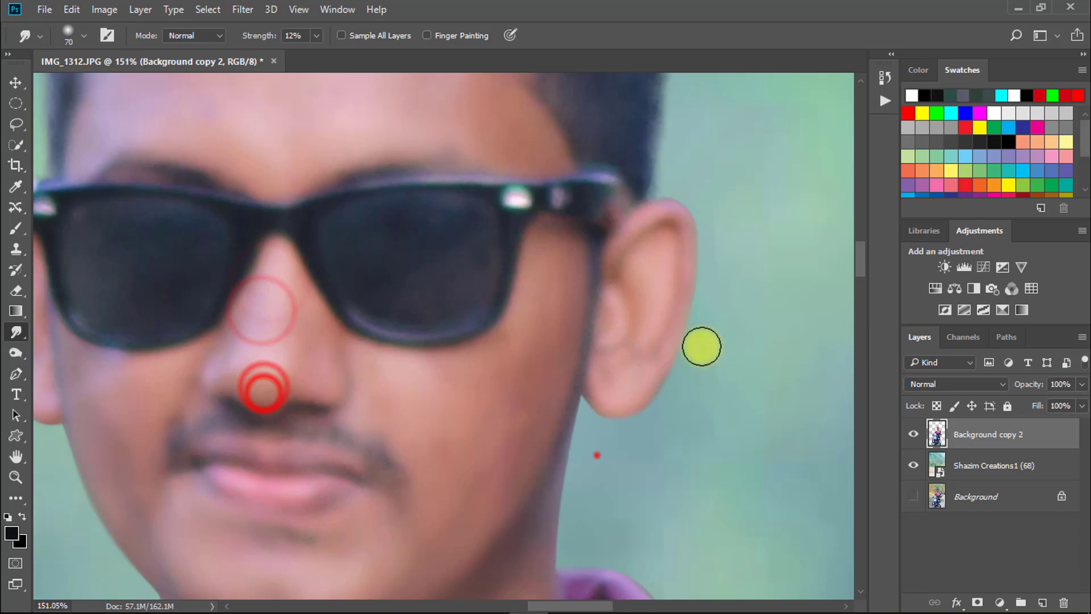
left_click_drag(599, 476, 594, 504)
left_click_drag(622, 485, 589, 487)
left_click_drag(595, 530, 538, 273)
mouse_move(263, 365)
left_mouse_down()
mouse_move(311, 360)
mouse_move(250, 353)
left_mouse_up()
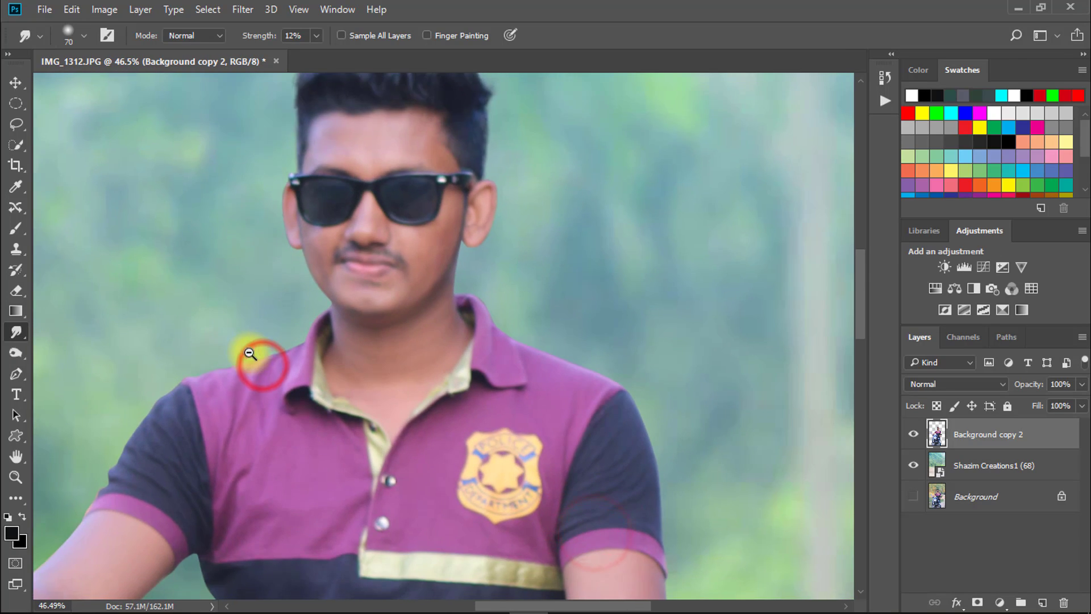
left_click_drag(215, 412, 362, 288)
left_click_drag(267, 384, 220, 368)
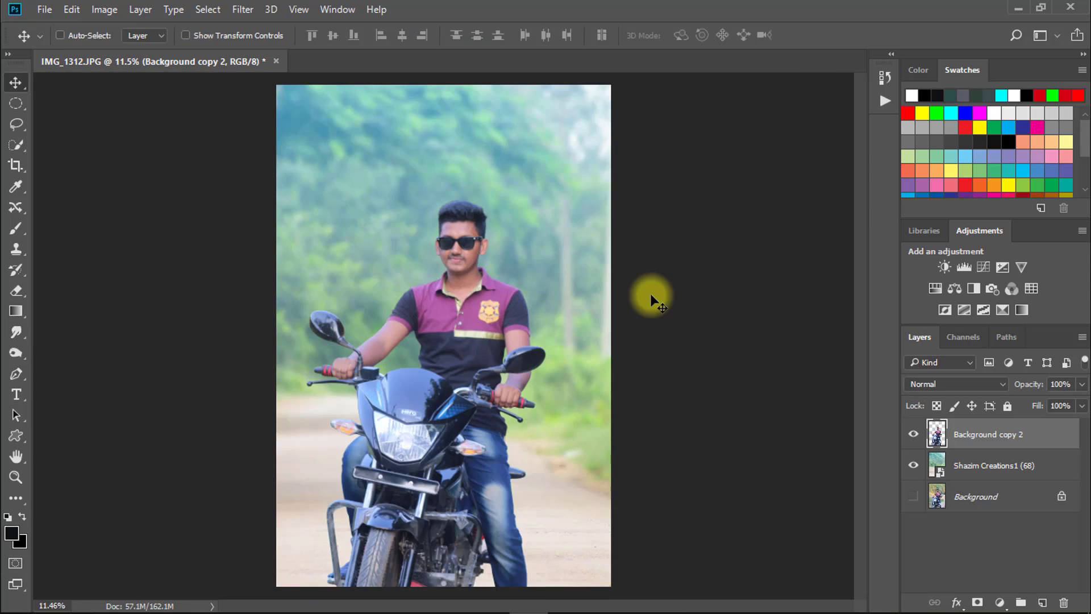
- Open Background copy 2 in Camera Raw with exposure +0.30, contrast +5, highlights +2, shadows +8, whites -4 and blacks -5
left_click(966, 436)
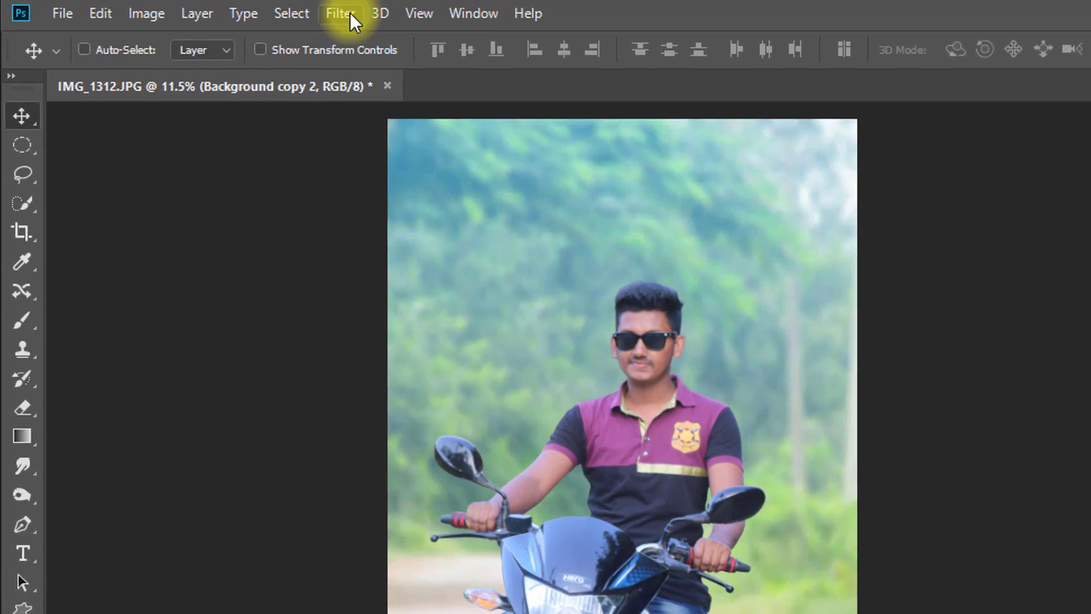
left_click(246, 10)
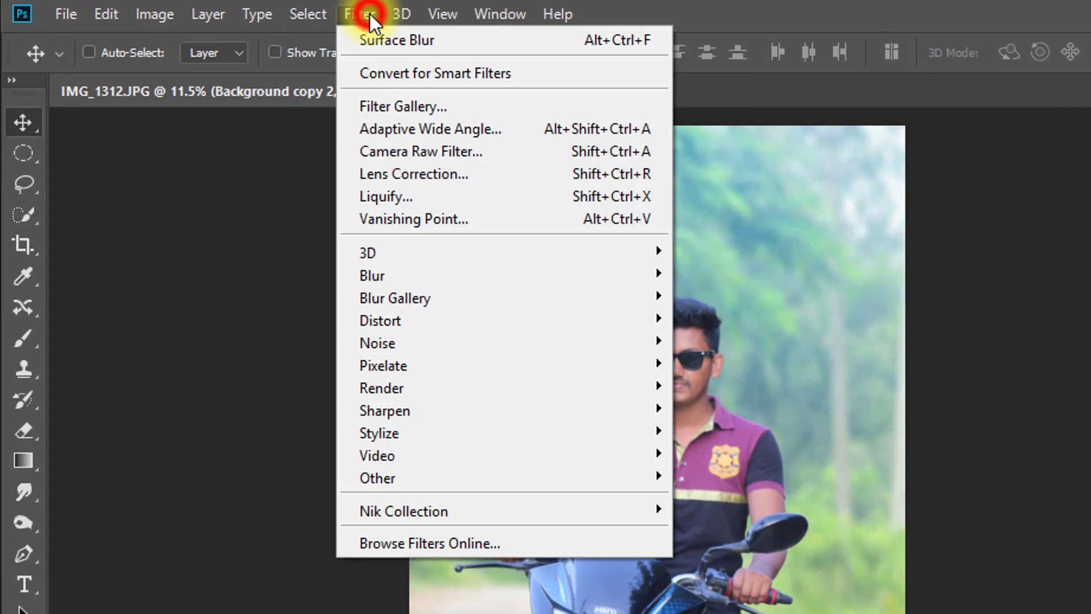
left_click(482, 153)
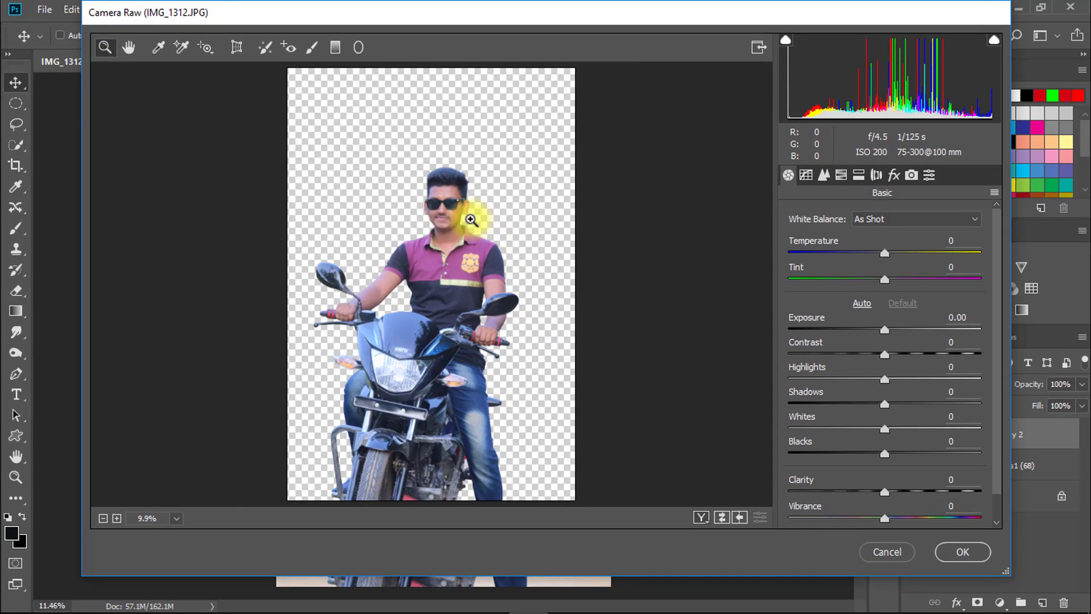
left_click(437, 211)
left_click(438, 211)
left_click(468, 365)
left_click_drag(885, 329, 882, 453)
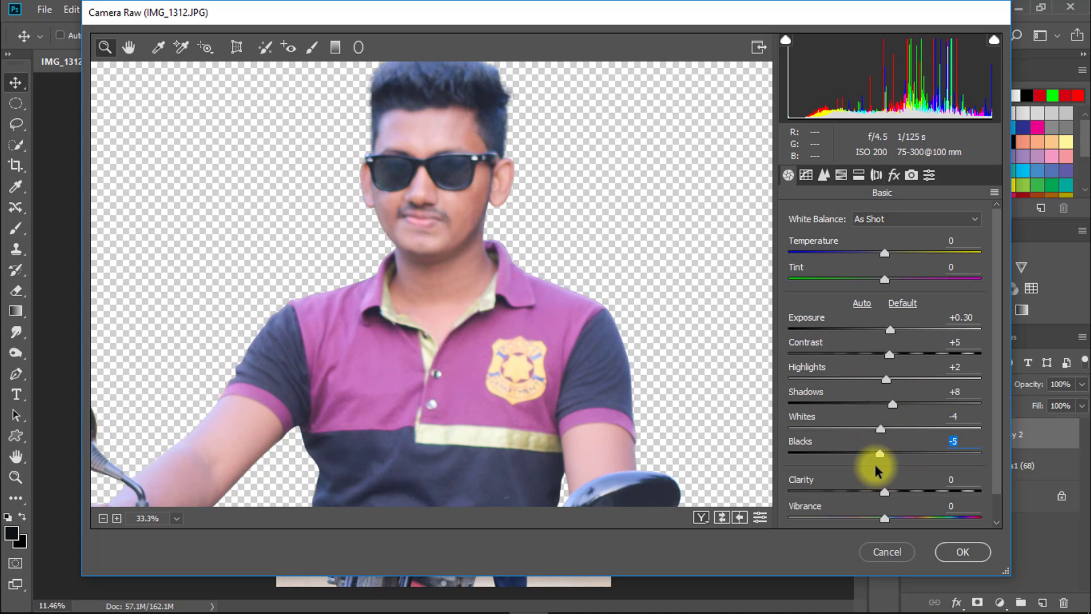
- Set the parametric tone curve to lights +3 and darks 0, and apply the Camera Raw filter
left_click(801, 175)
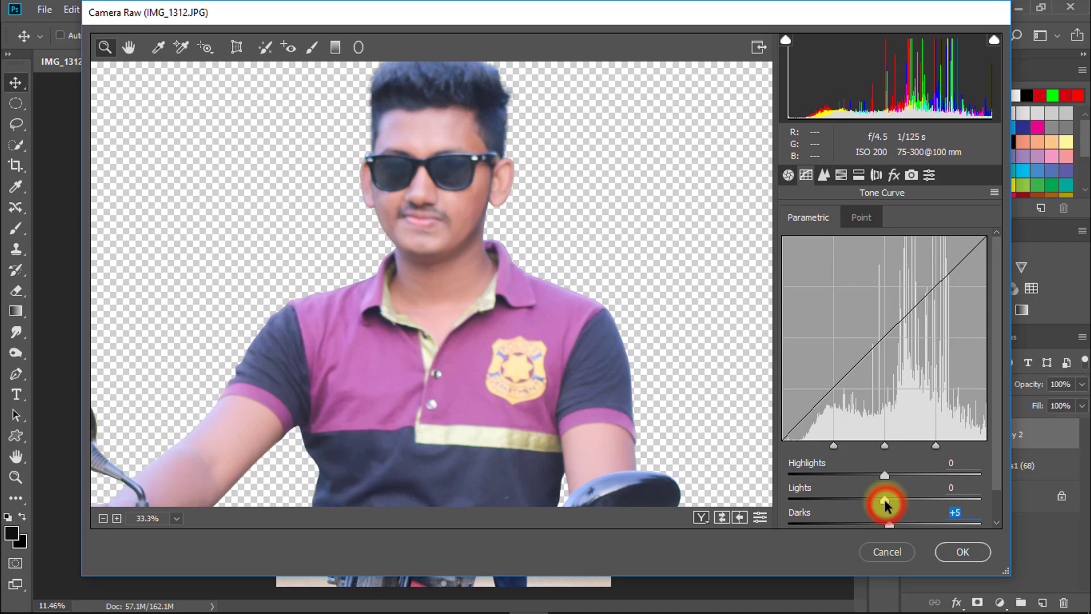
left_click(890, 524)
left_click_drag(962, 516, 892, 502)
type("0")
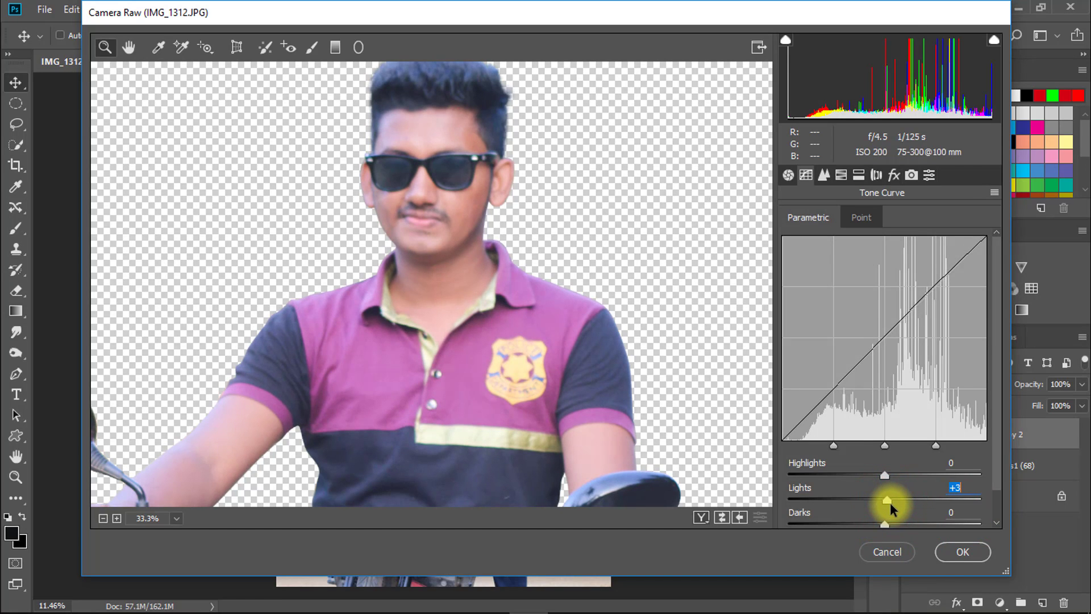
left_click(960, 553)
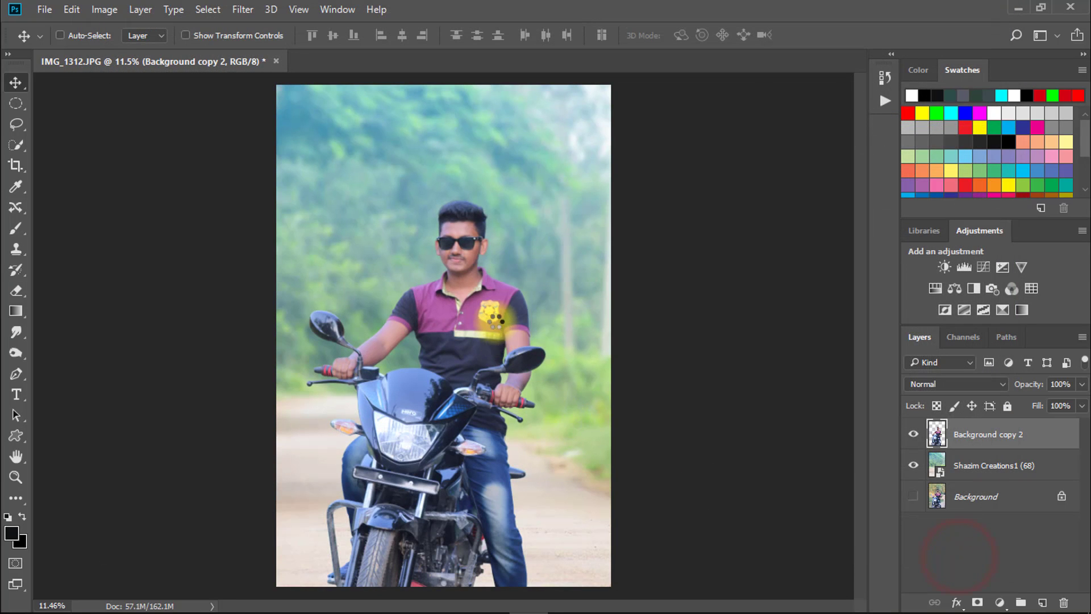
- Add a Color Lookup adjustment layer directly above the Shazim Creations1 (68) background layer
left_click(456, 249)
scroll(483, 247, "up", 5)
scroll(487, 247, "down", 6)
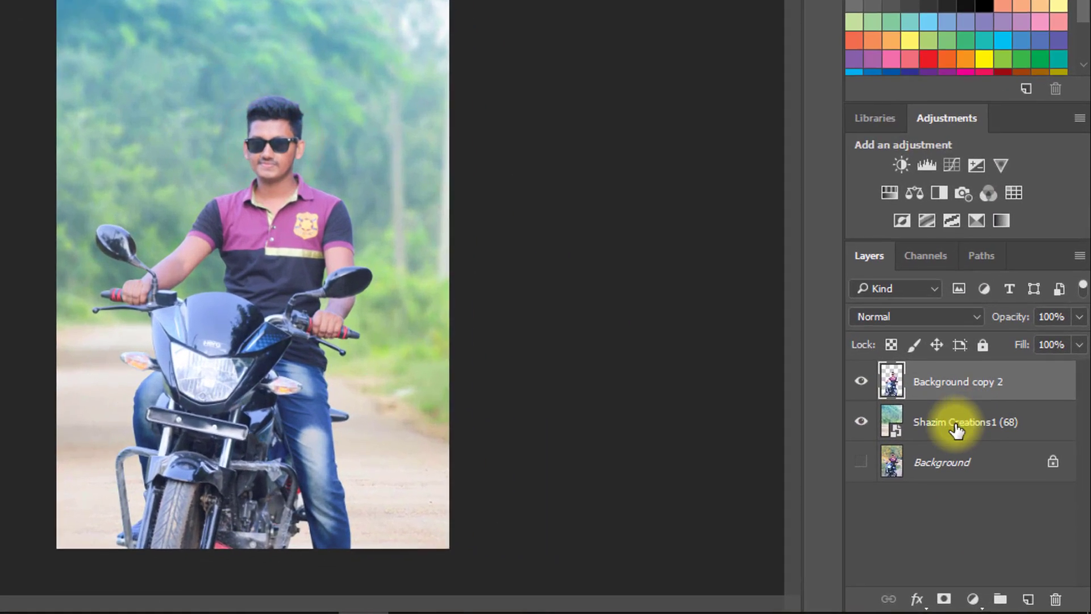
left_click(955, 425)
left_click(862, 381)
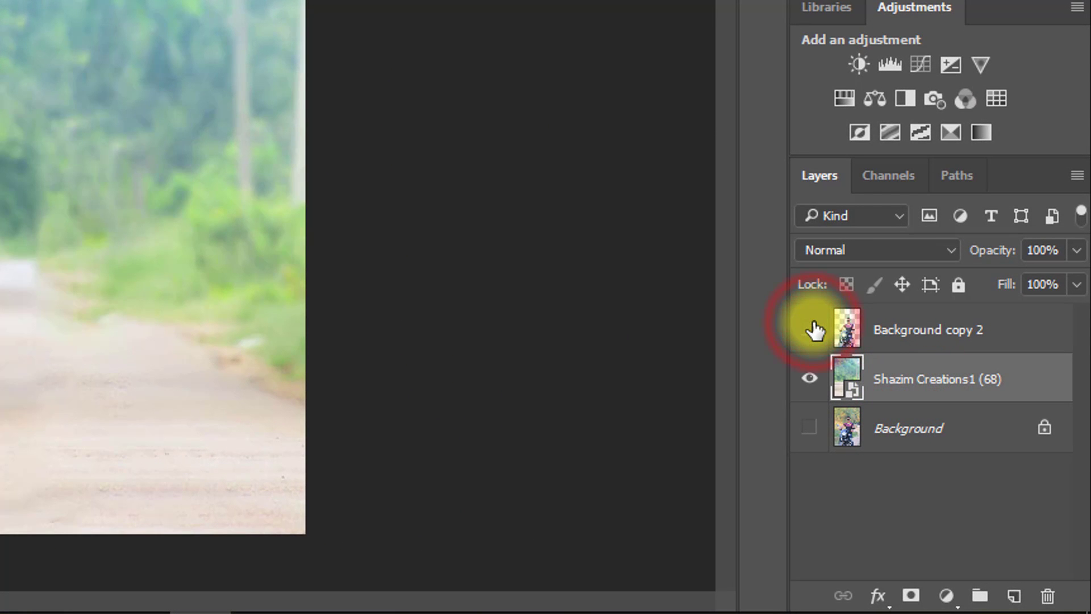
left_click(812, 330)
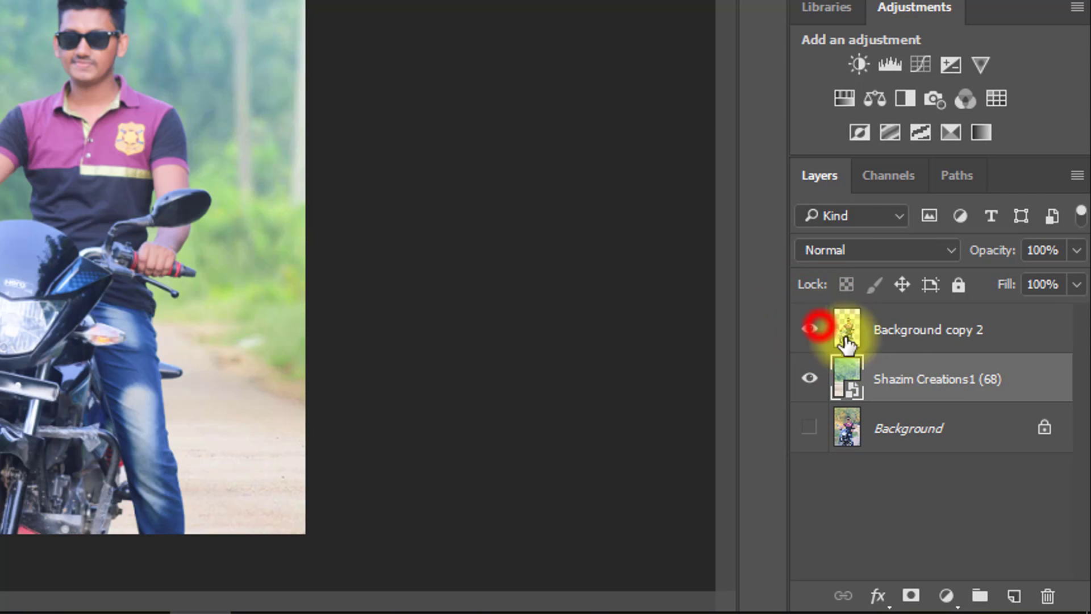
left_click(936, 379)
left_click(946, 596)
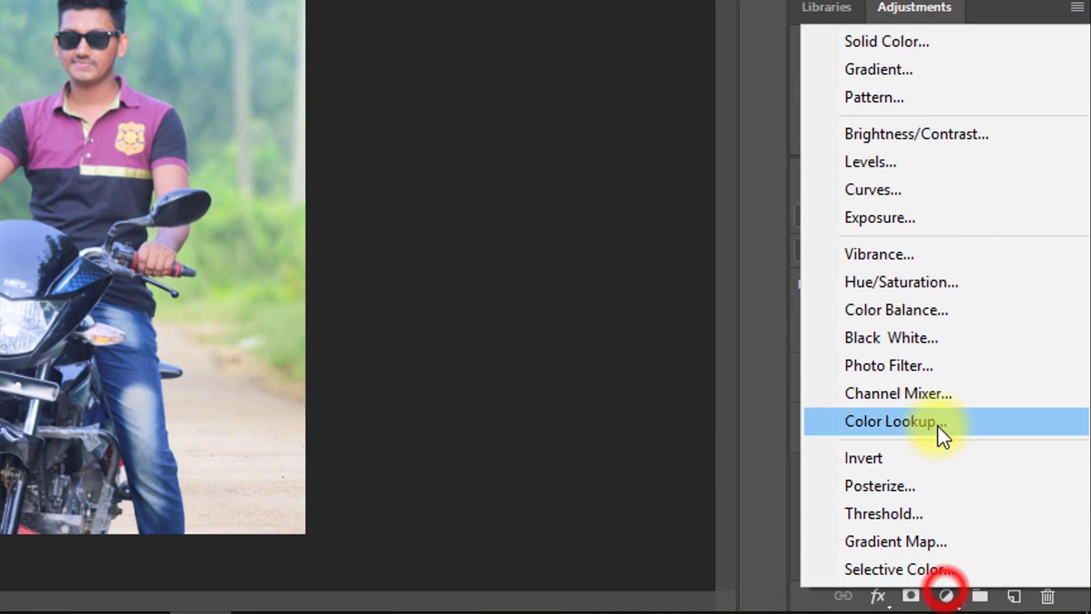
left_click(936, 424)
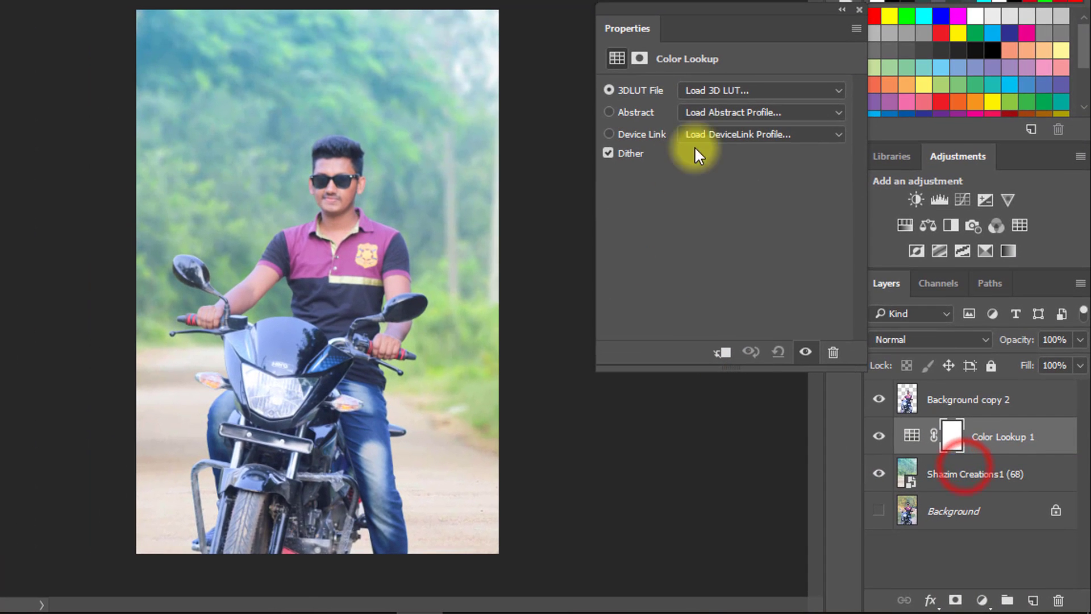
- Try the Bleach Bypass.look and DropBlues.3DL 3D LUTs on the Color Lookup layer
left_click(734, 91)
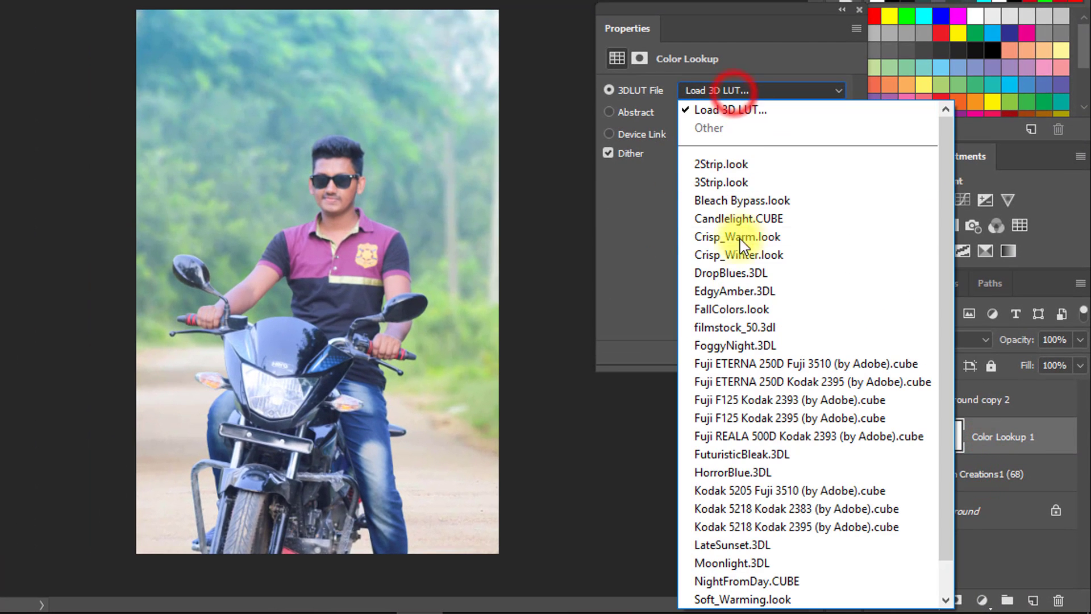
left_click(732, 182)
scroll(717, 90, "down", 3)
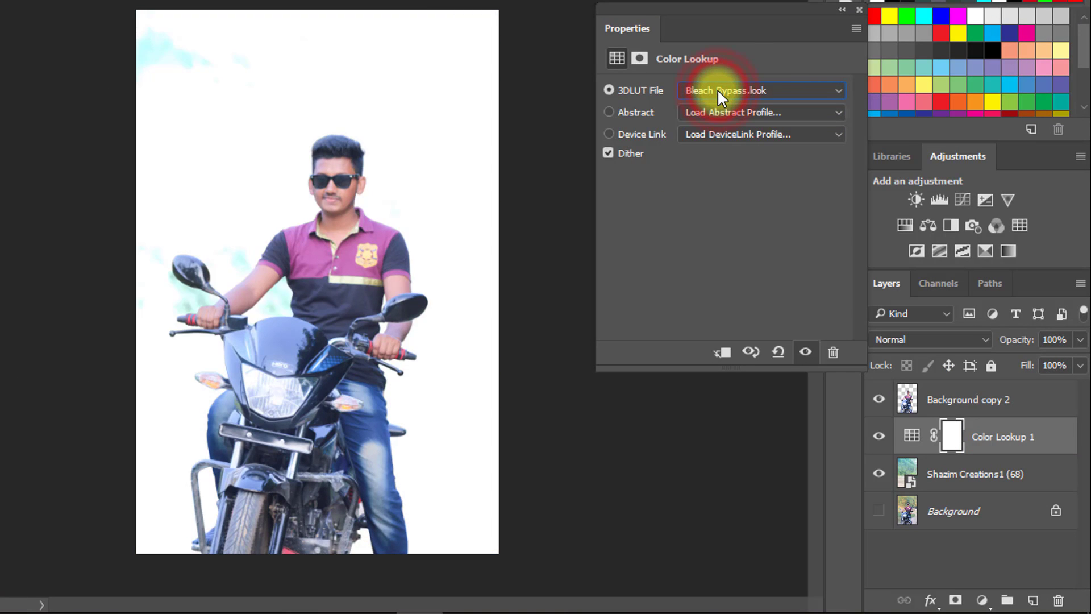
scroll(717, 90, "down", 2)
- Set the Color Lookup layer's 3D LUT to 3Strip.look and its layer opacity to 65%
left_click(728, 90)
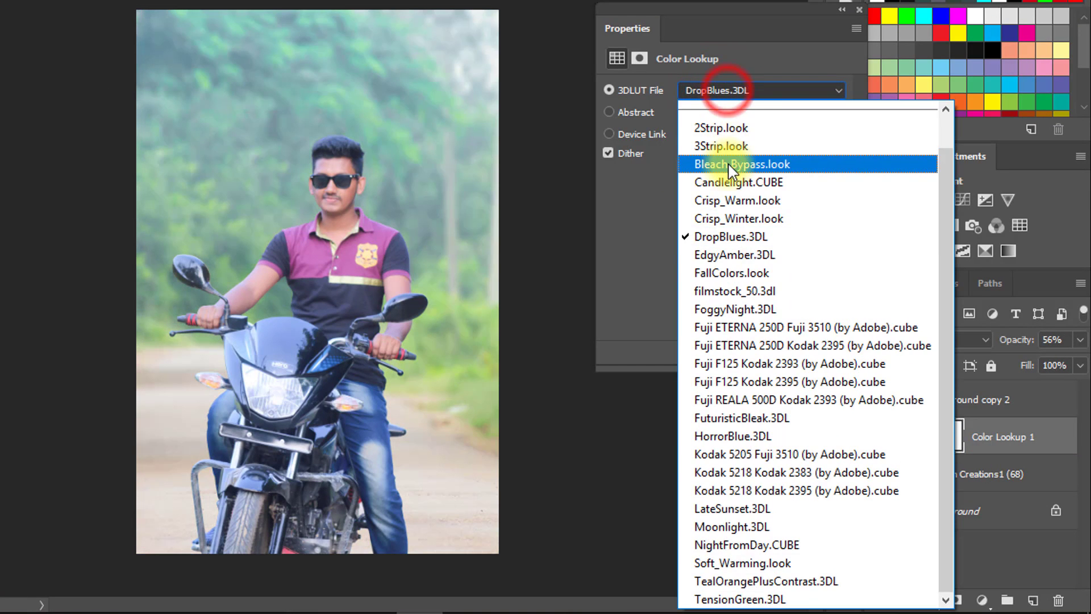
left_click(724, 148)
key("5")
key("6")
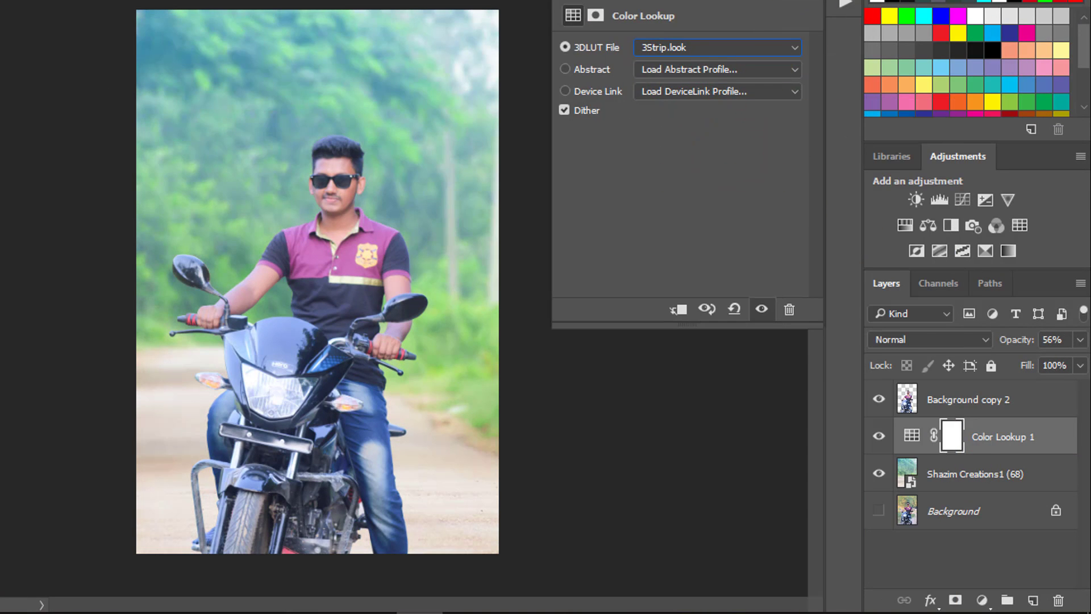
left_click(1006, 450)
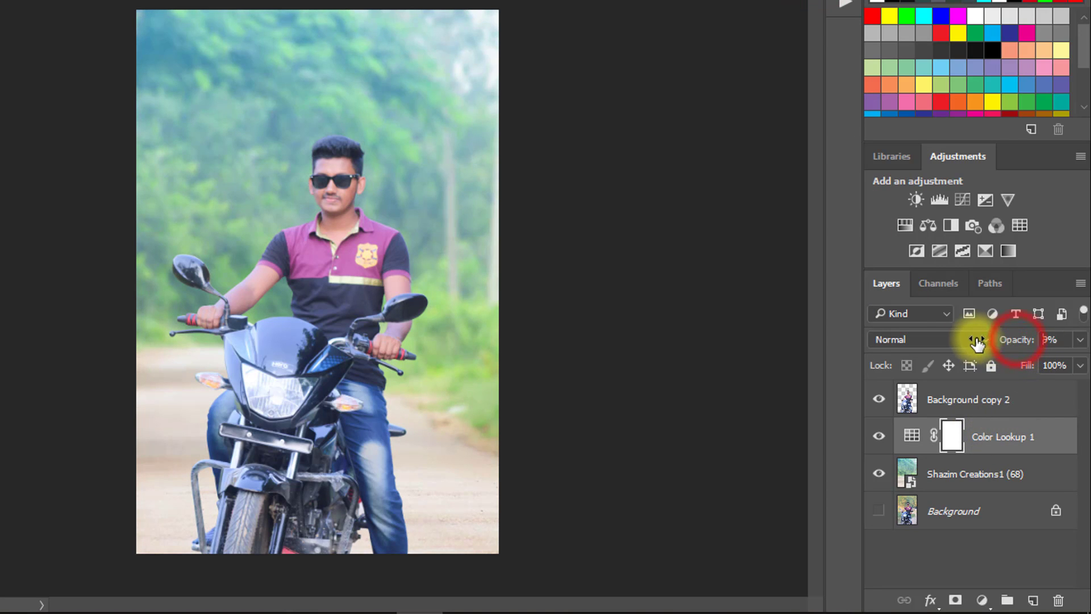
left_click_drag(976, 343, 1025, 343)
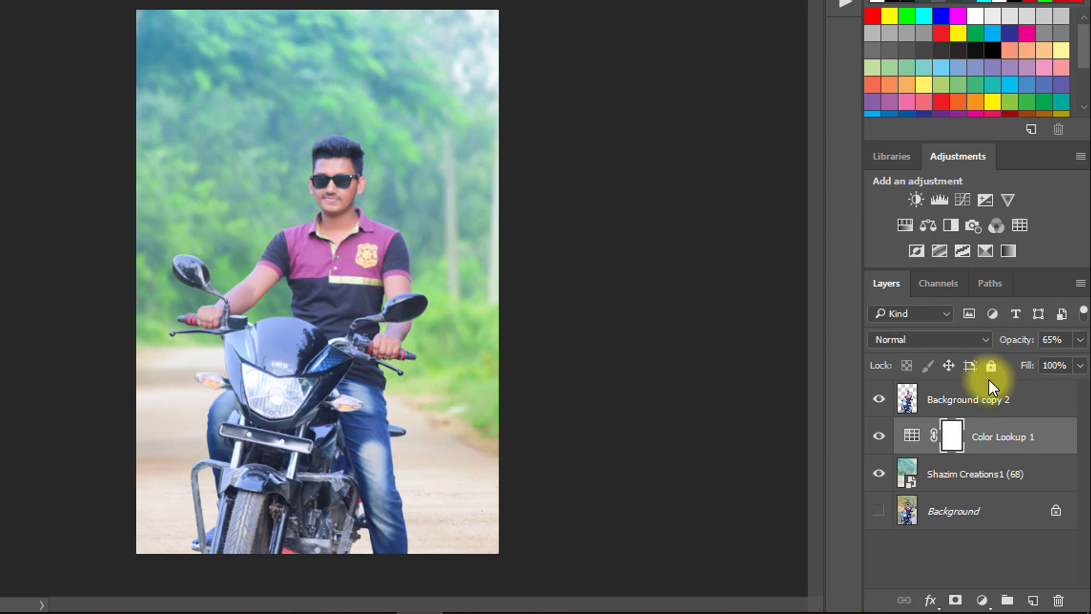
- Add a Gradient Fill layer above Color Lookup 1 using the SG Duotone 10 gradient, Linear style and a 90° angle
left_click(982, 600)
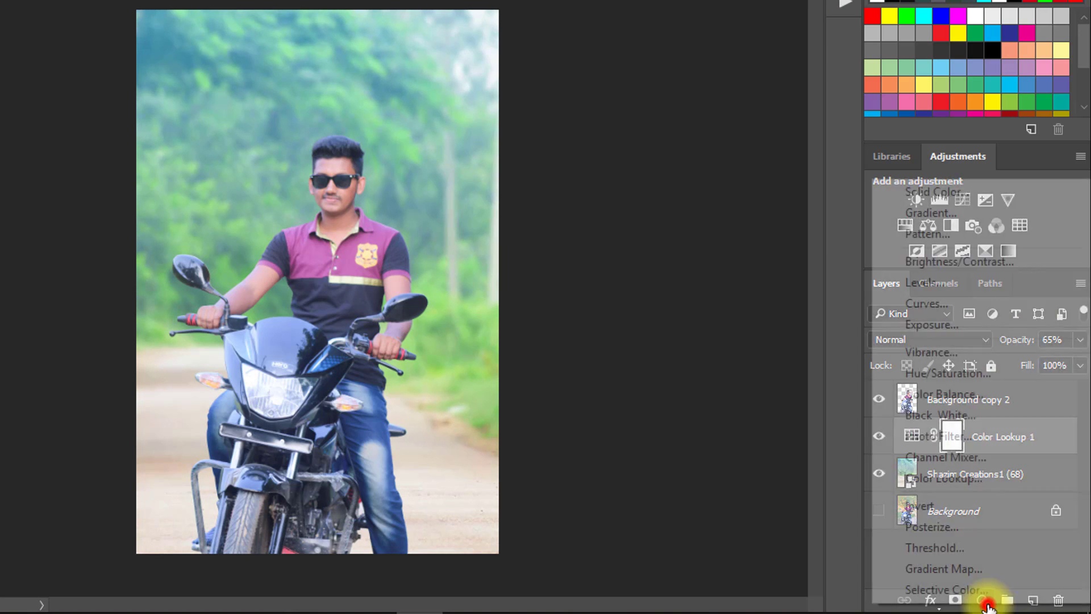
left_click(950, 214)
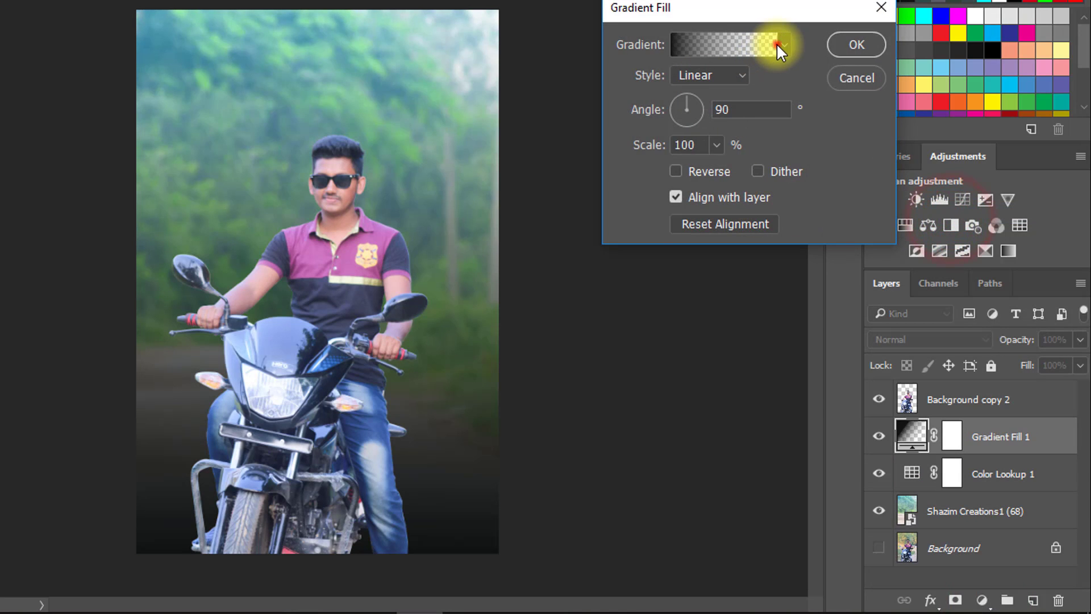
left_click(776, 43)
left_click(480, 89)
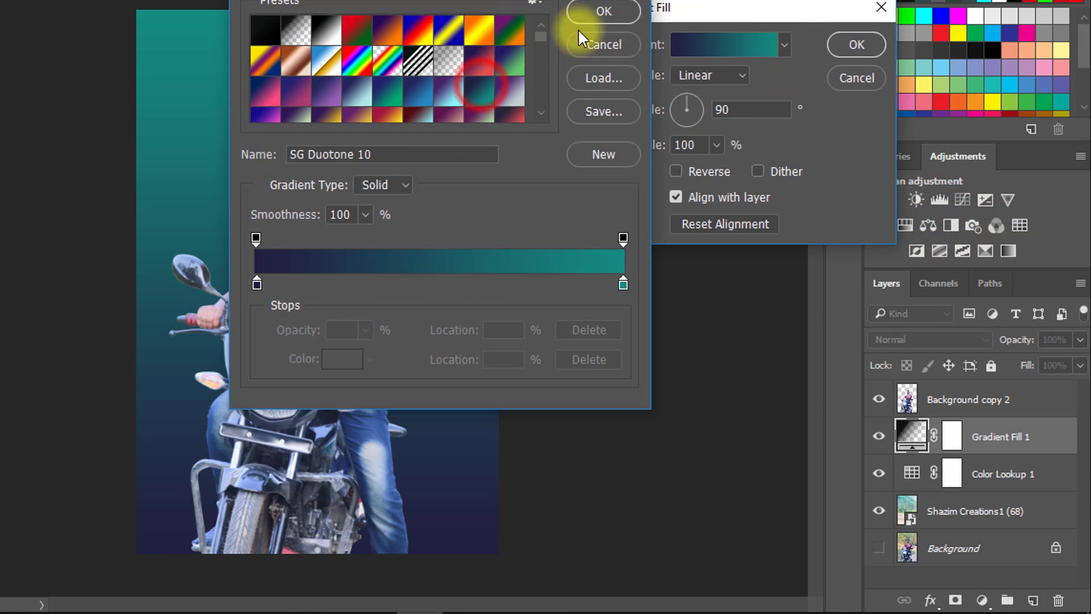
left_click(592, 13)
left_click(858, 46)
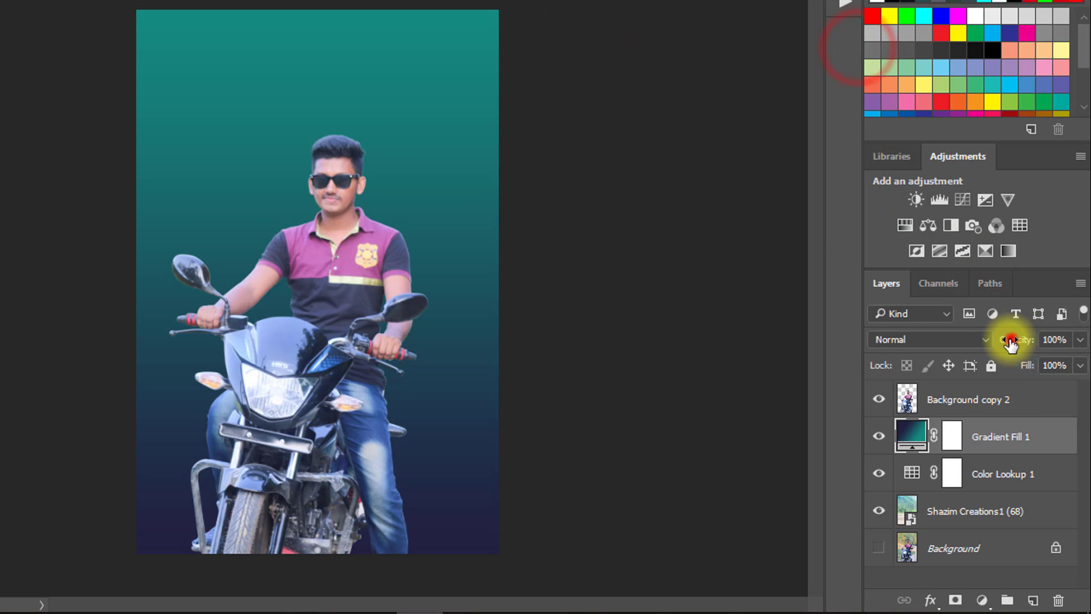
- Set the Gradient Fill 1 layer to the Soft Light blend mode at 75% opacity
left_click_drag(1006, 339, 991, 339)
left_click(929, 339)
left_click(902, 153)
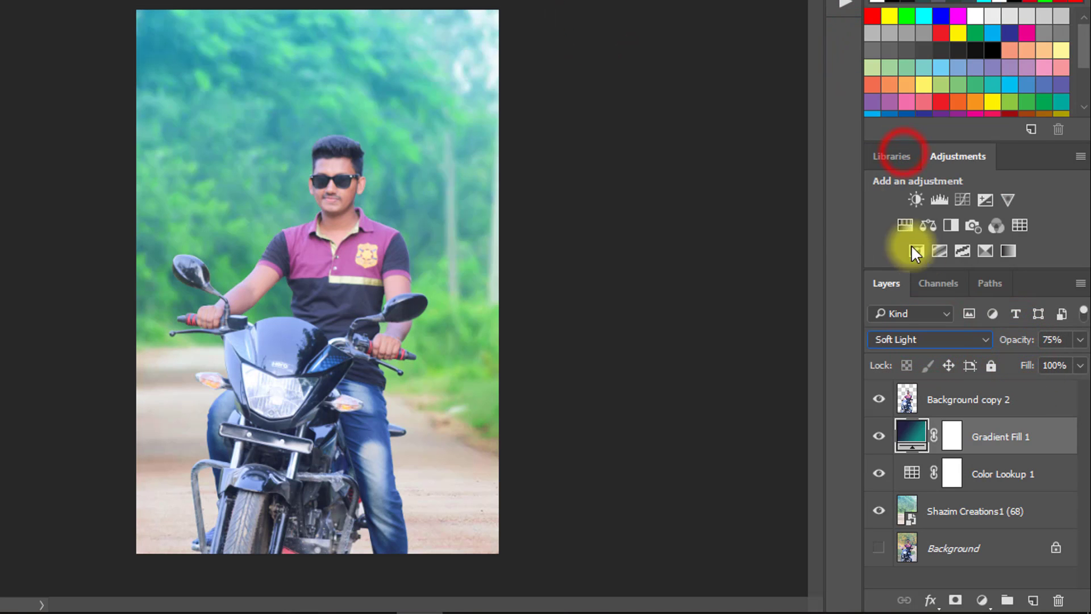
- Change Gradient Fill 1 to the dark-red-to-light-cyan preset and set its layer opacity to 20%
double_click(912, 435)
left_click(789, 44)
left_click(783, 119)
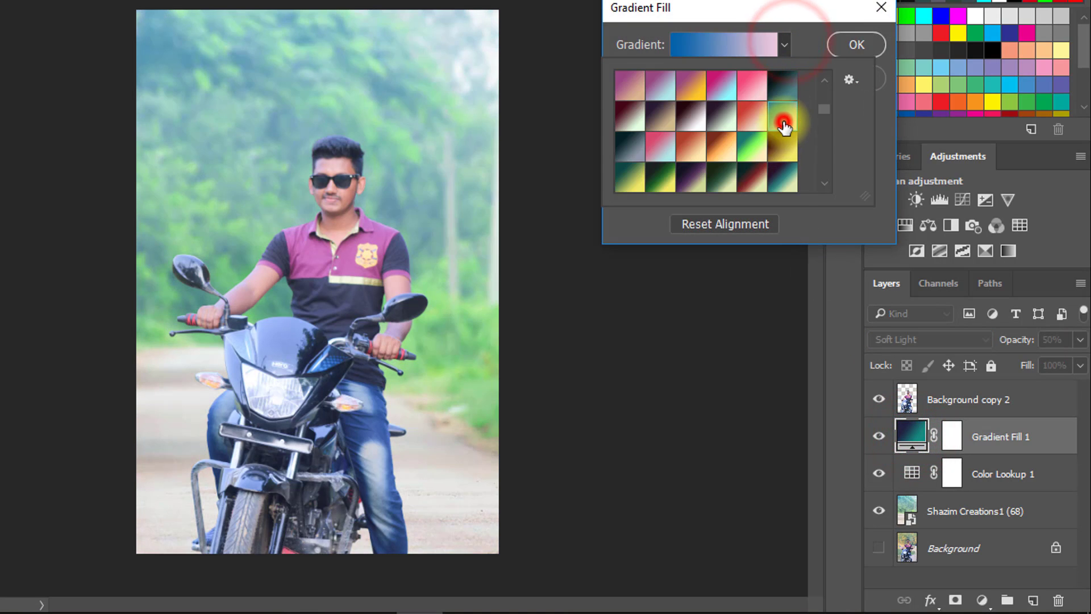
left_click(793, 185)
scroll(783, 125, "up", 2)
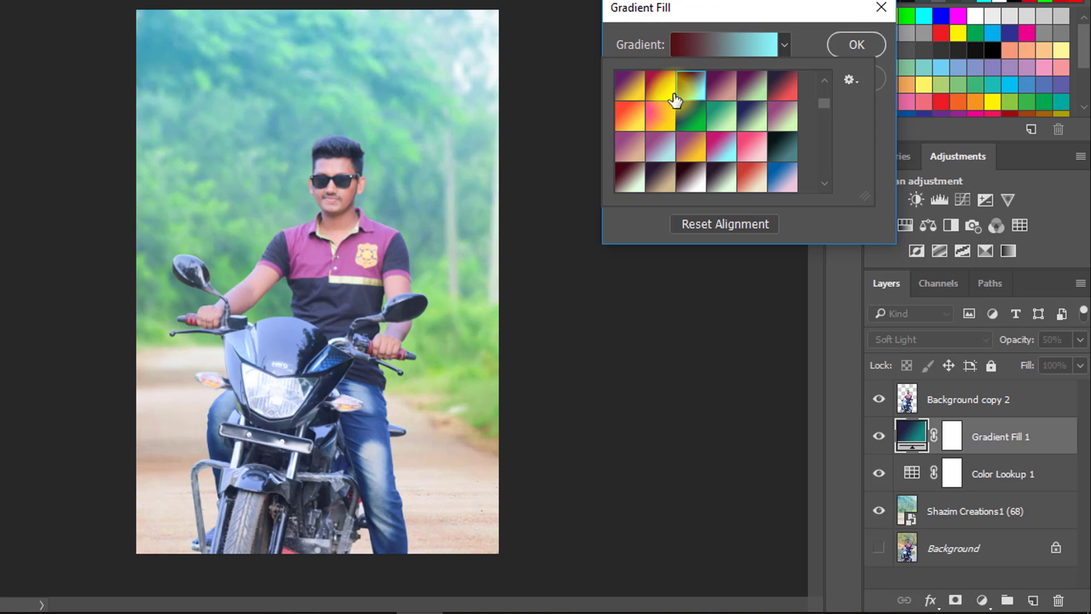
left_click(855, 45)
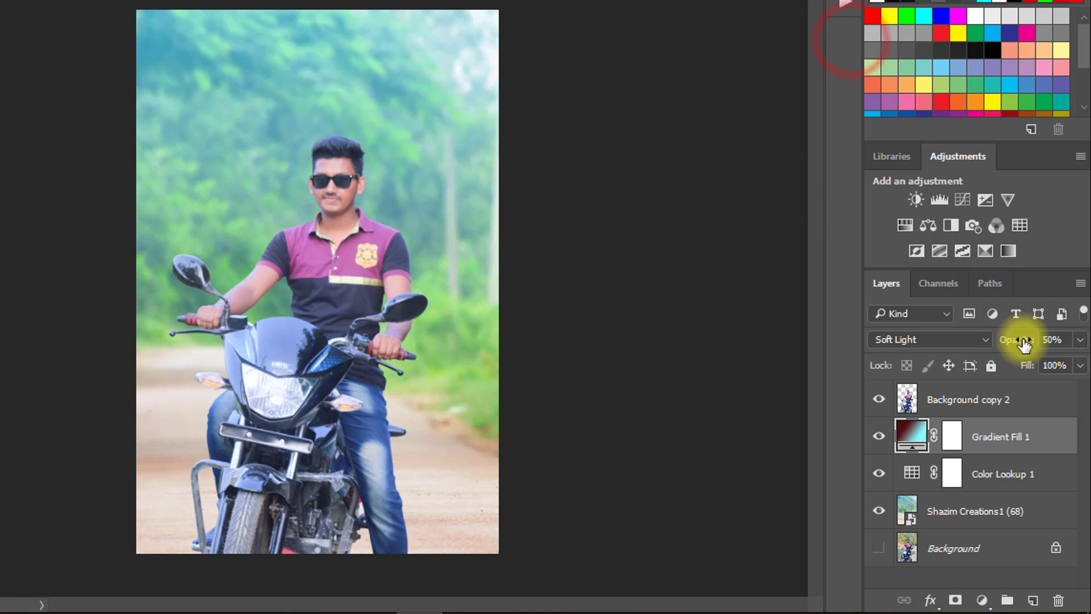
left_click_drag(1021, 340, 972, 333)
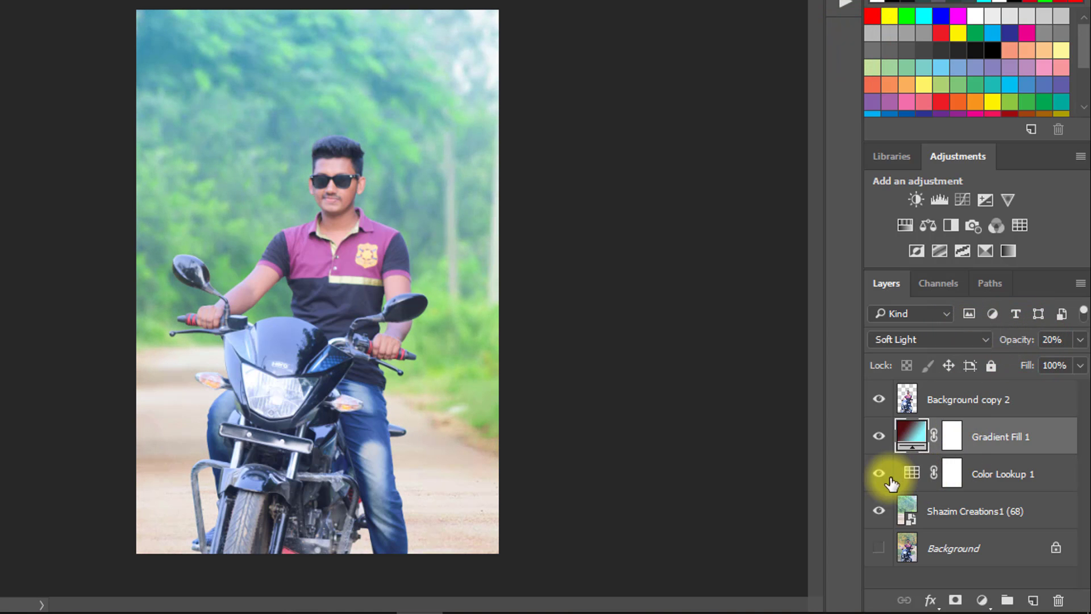
- Add a new empty layer above Gradient Fill 1 and choose bright turquoise as the Brush tool's foreground color
left_click(988, 473)
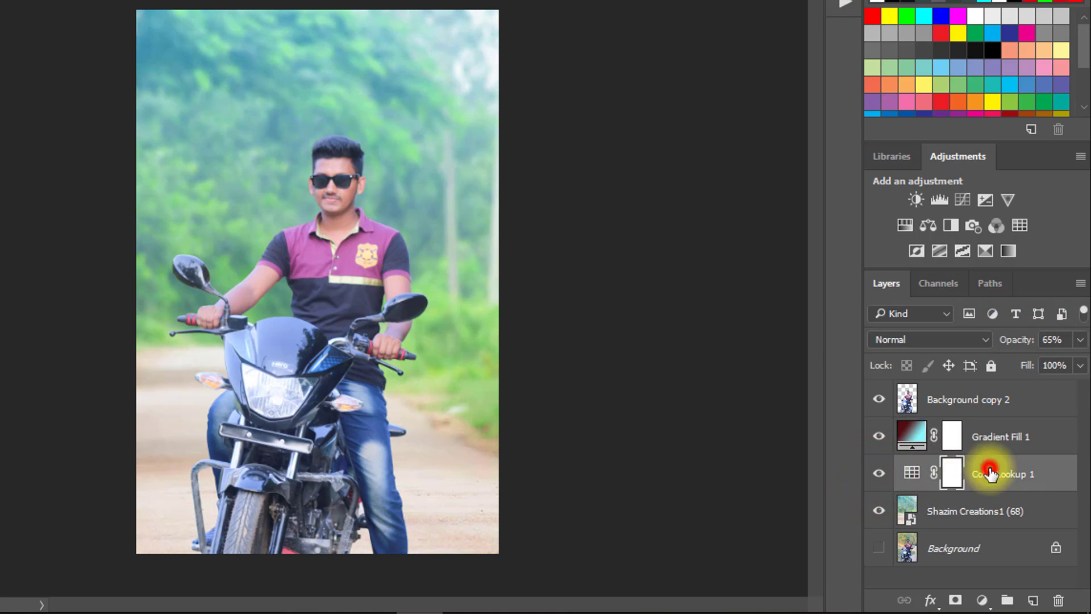
left_click(1005, 447)
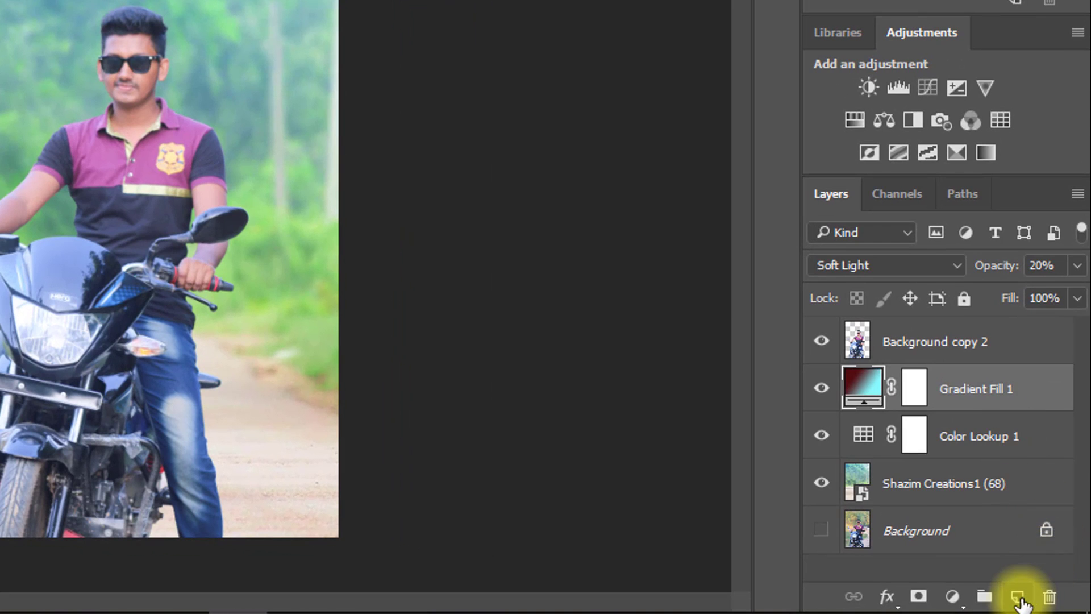
left_click(1017, 598)
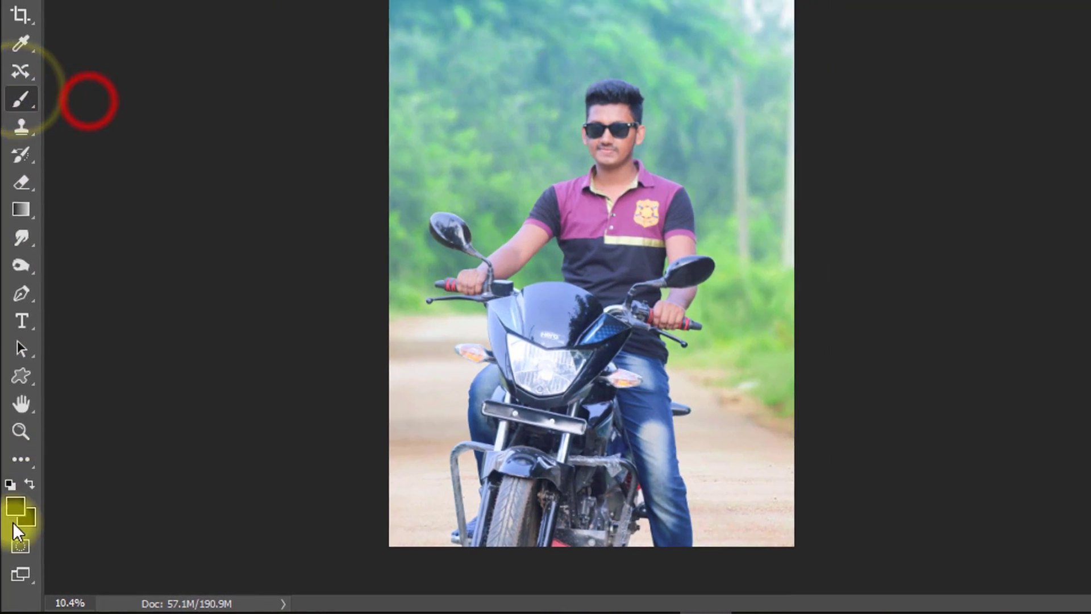
left_click(16, 500)
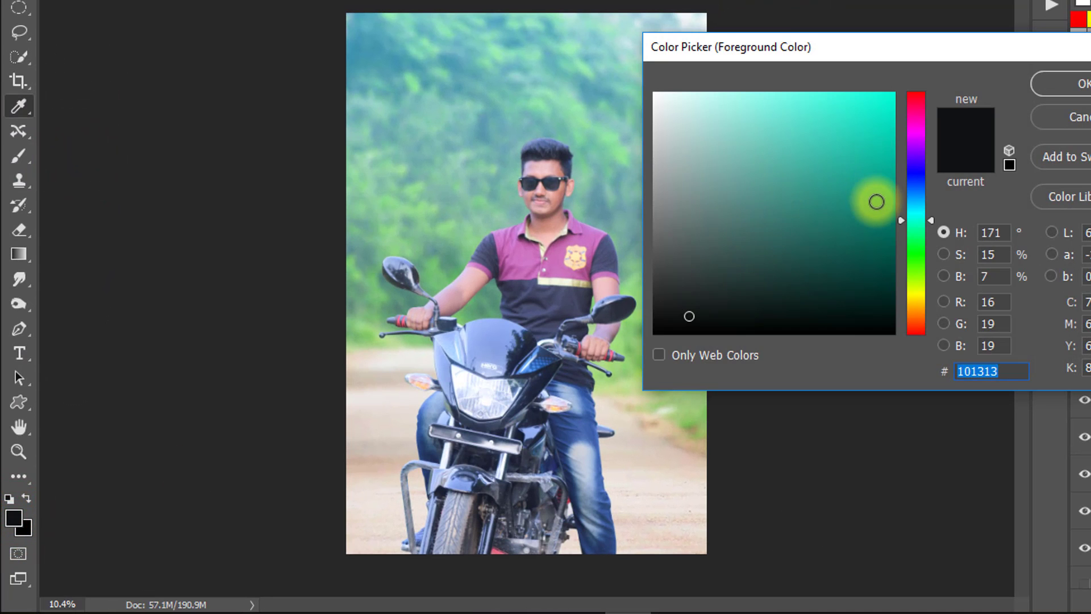
left_click_drag(876, 202, 895, 93)
left_click(1077, 84)
key("b")
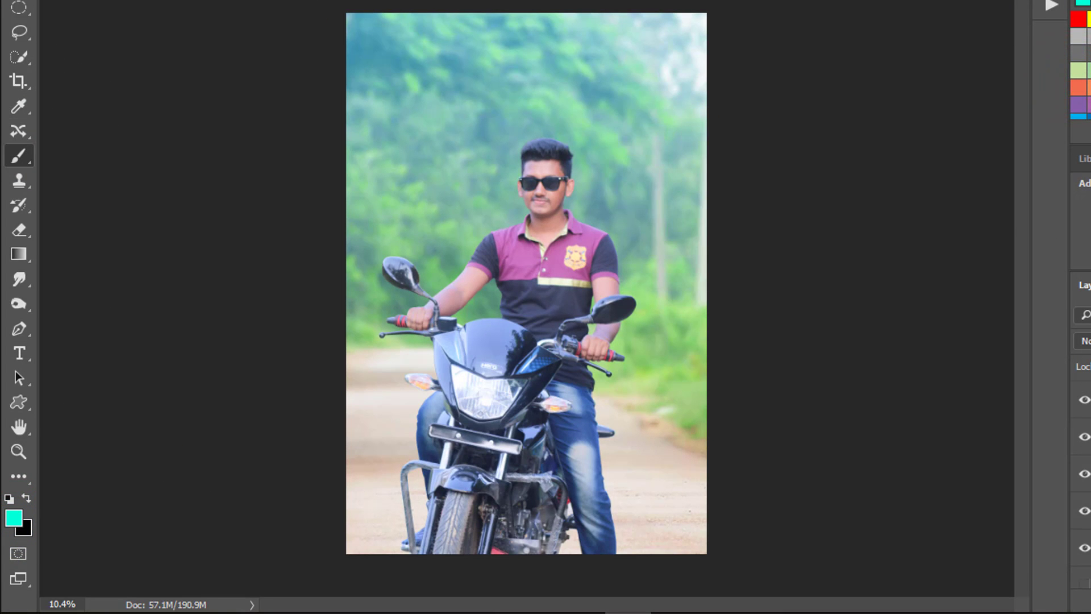
- Enlarge the soft brush to 3200 px and paint turquoise on Layer 1 behind the rider's upper body
left_click(547, 342)
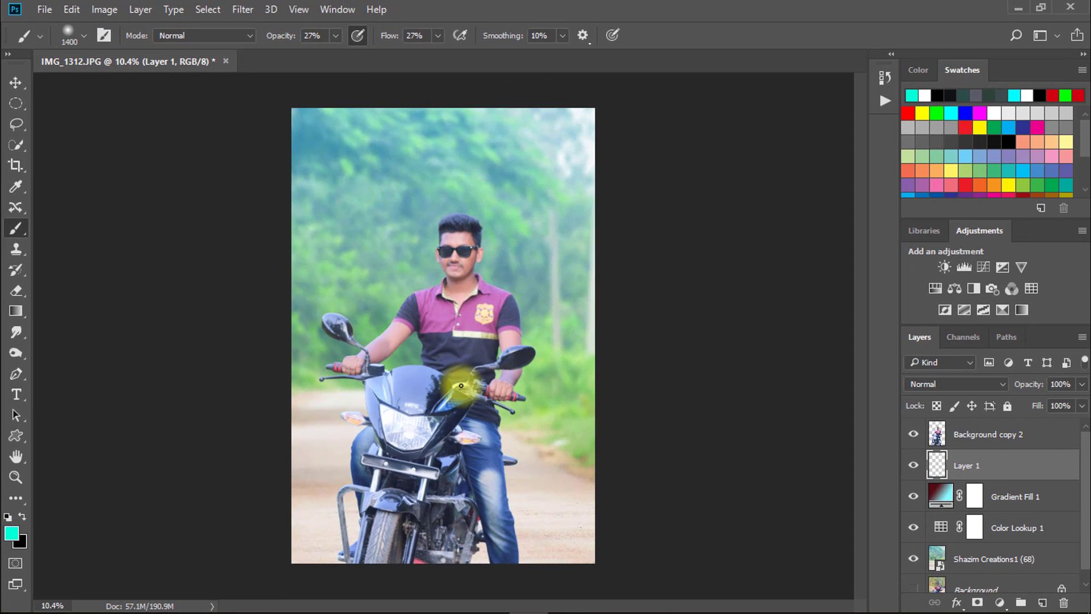
left_click(454, 343)
key("bracketright")
left_click(445, 310)
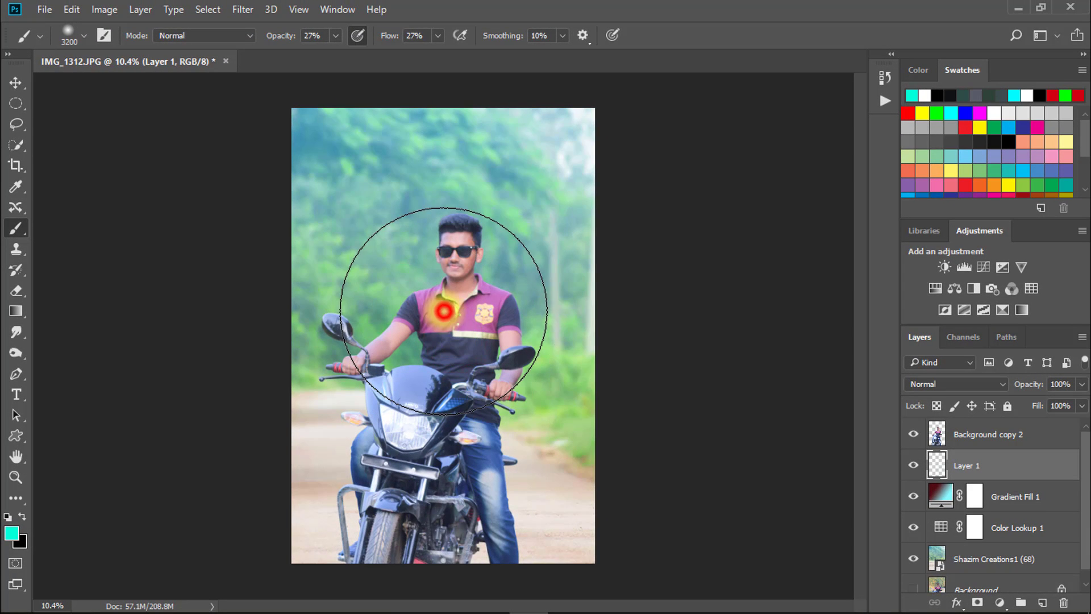
left_click(438, 271)
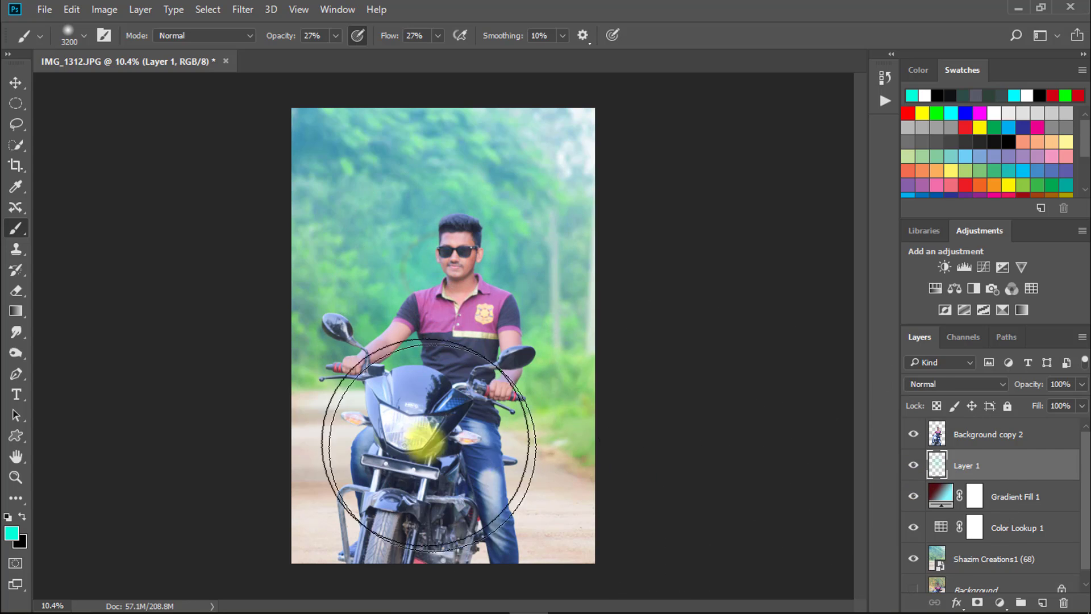
- Set the brush to 47% opacity and 55% flow, and paint stronger turquoise around the rider's head and chest
left_click_drag(385, 39, 401, 40)
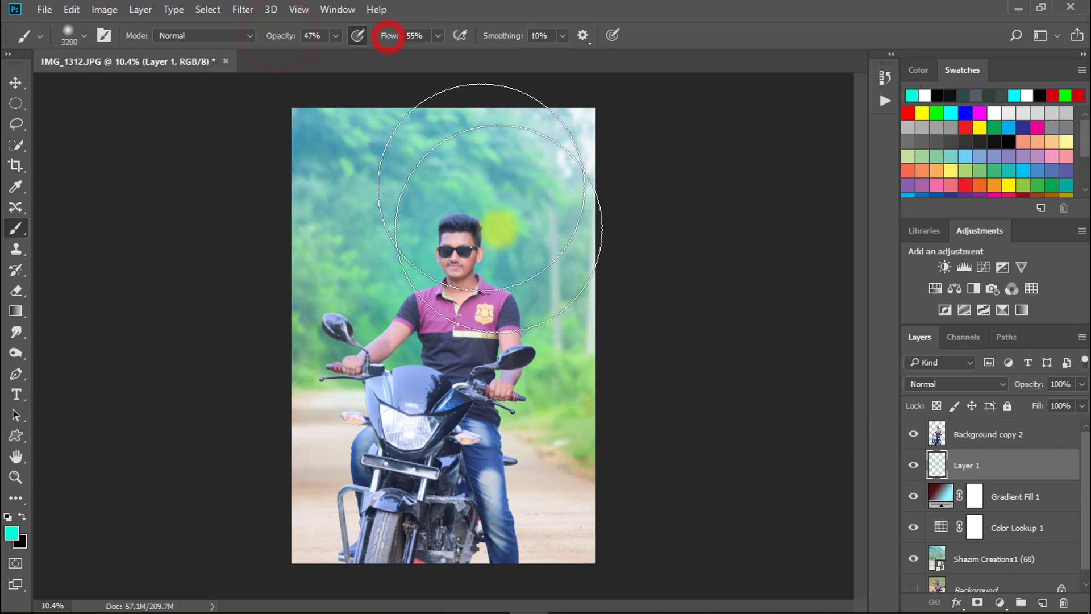
left_click(453, 291)
left_click(439, 236)
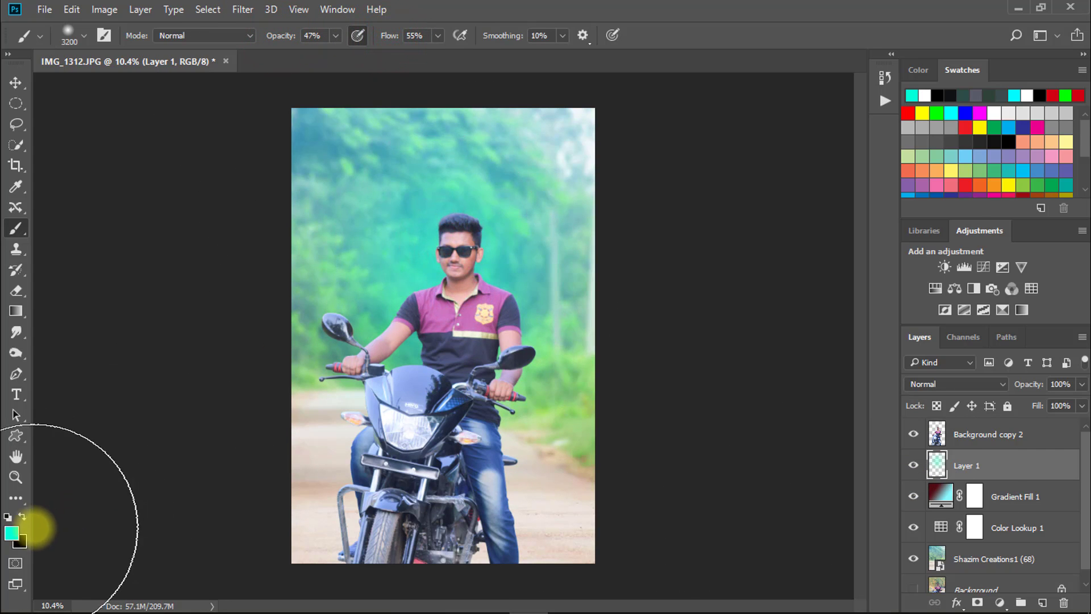
- Set the foreground color to white (ffffff), undo the turquoise strokes, and paint a white haze behind the rider on Layer 1
left_click(12, 533)
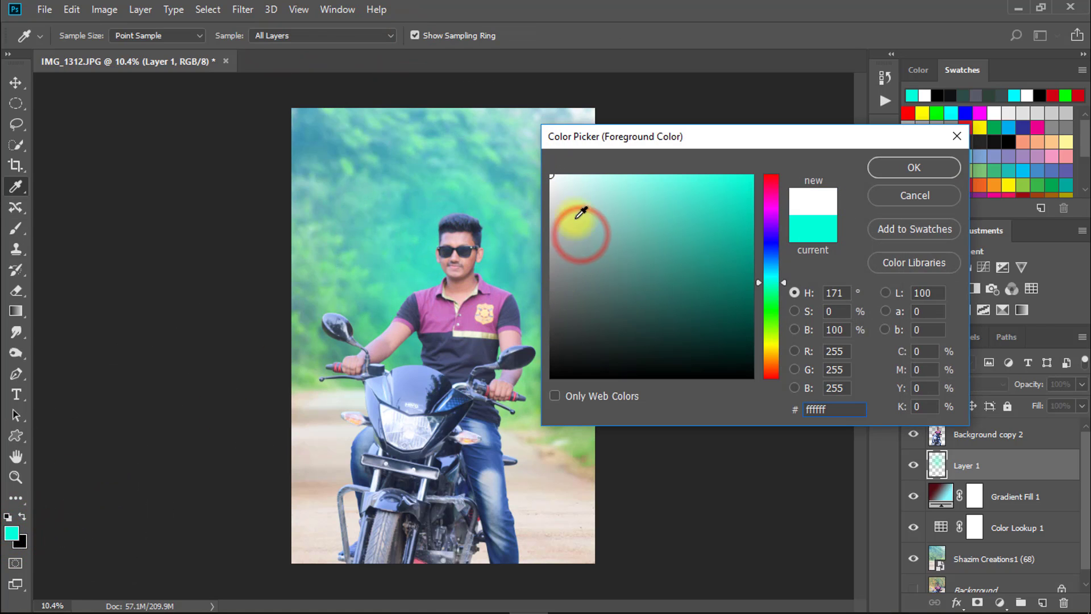
left_click(881, 172)
left_click(443, 309)
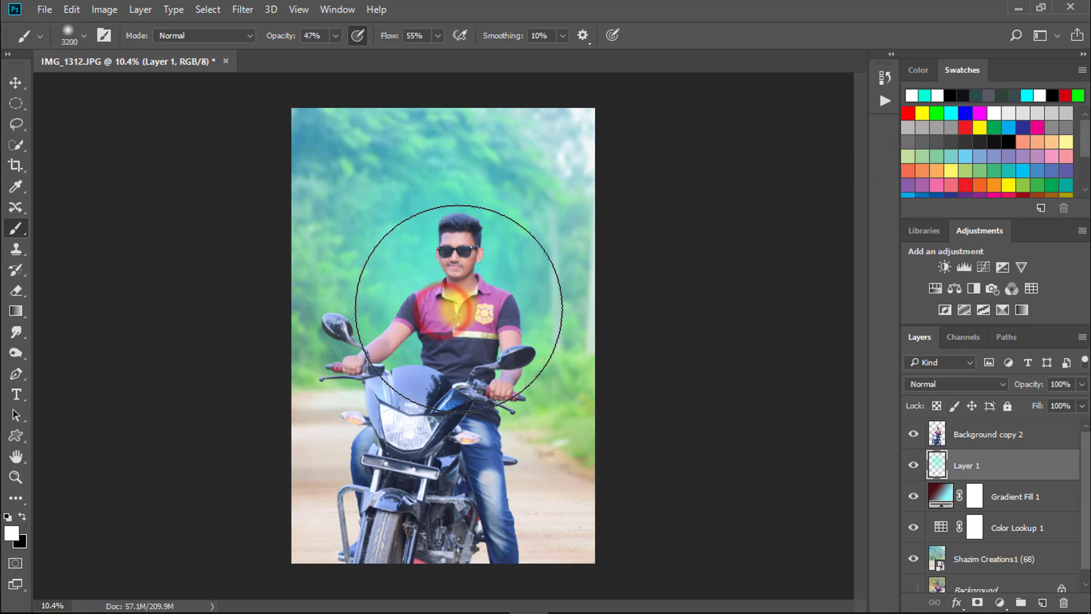
key("ctrl+z")
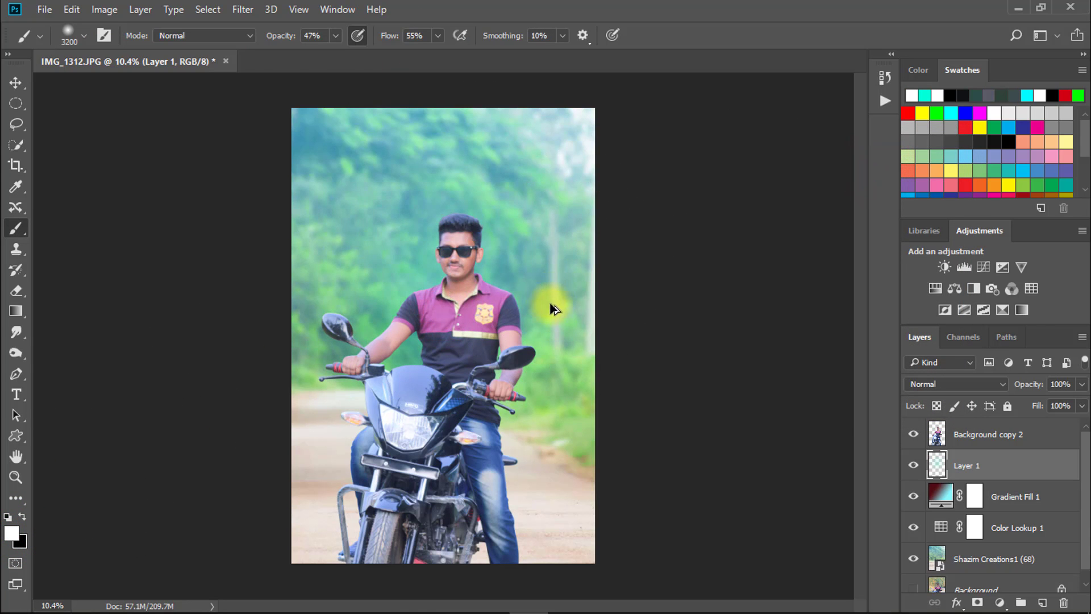
left_click(436, 278)
left_click(459, 322)
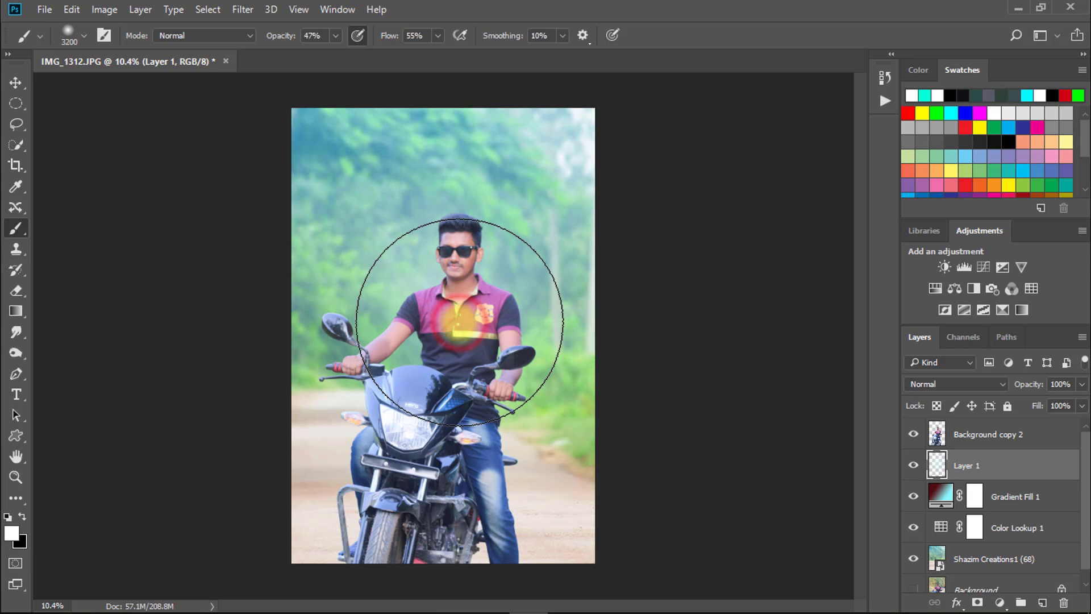
- With Background copy 2 hidden, set Layer 1 to Soft Light and paint more white over the middle of the scene
left_click(913, 438)
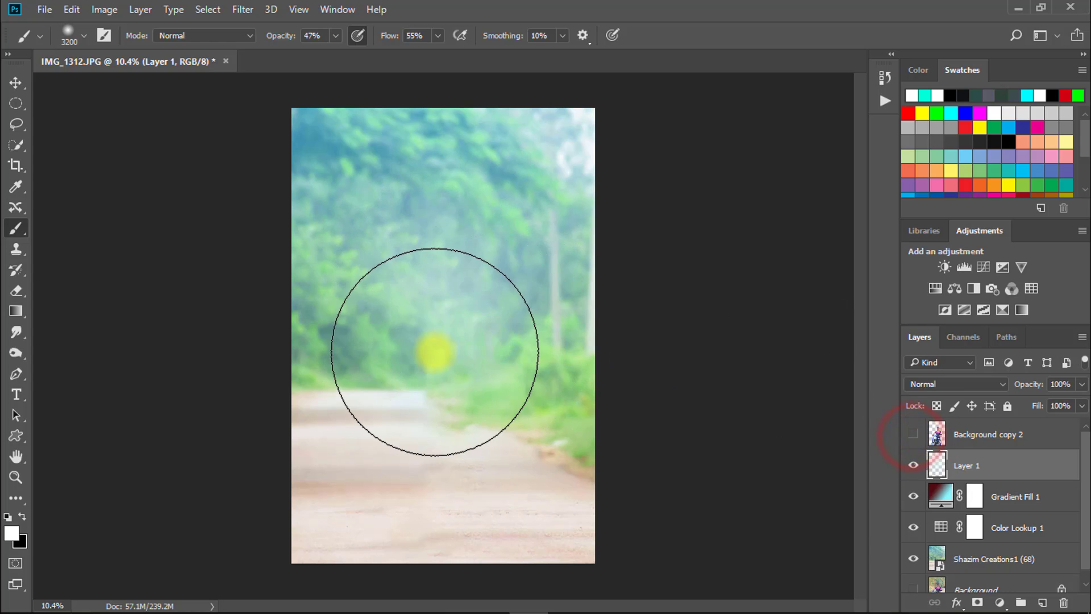
left_click(989, 384)
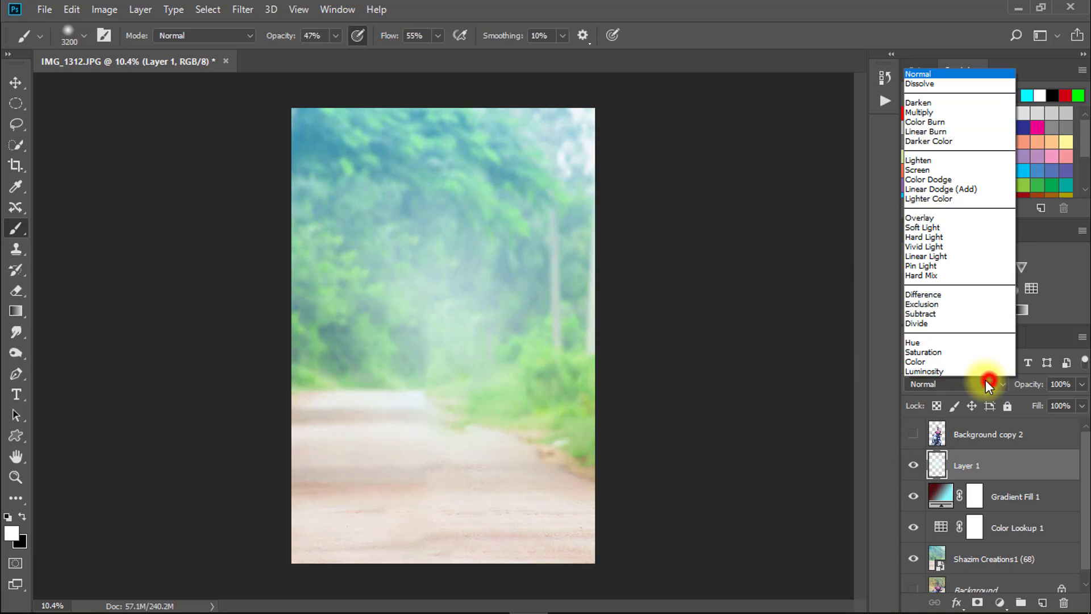
left_click(939, 228)
left_click(478, 327)
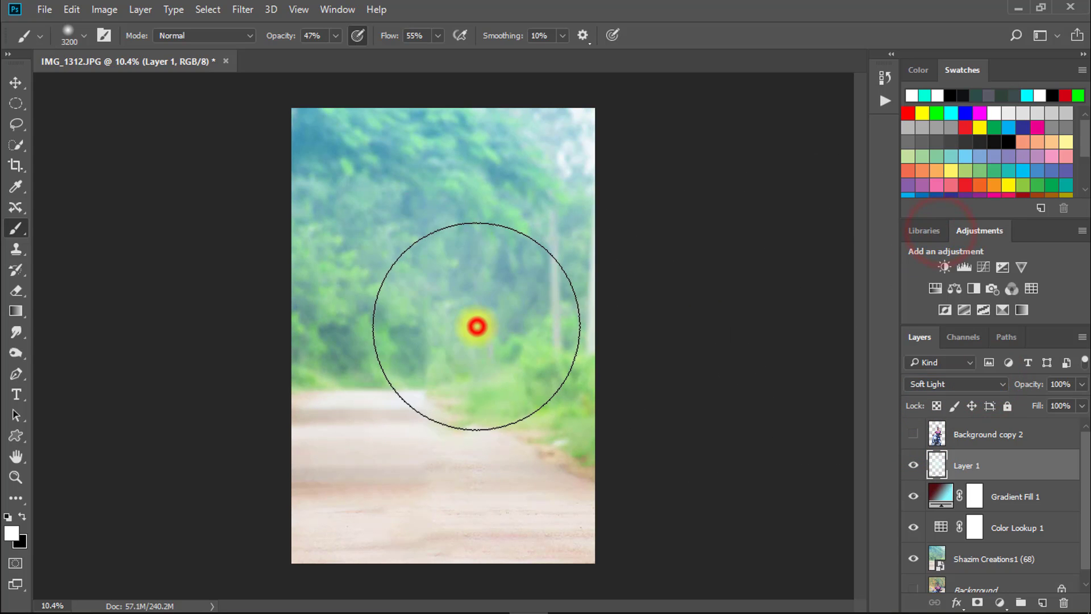
left_click(427, 333)
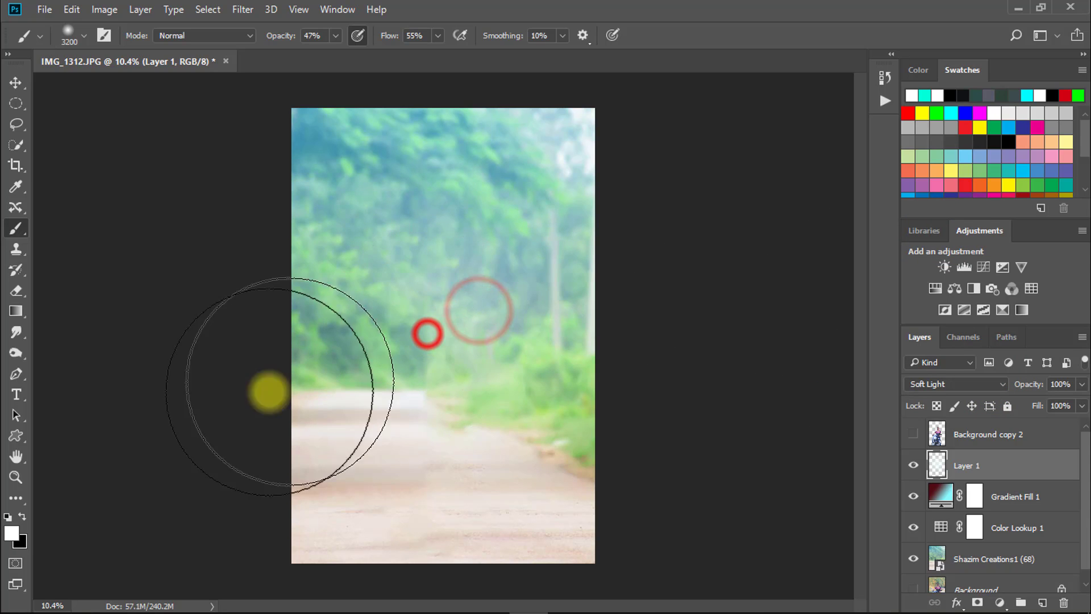
- Paint a turquoise (00ffd8) glow over the trees and far end of the road on Layer 1, and show Background copy 2 again
left_click(13, 534)
left_click(737, 170)
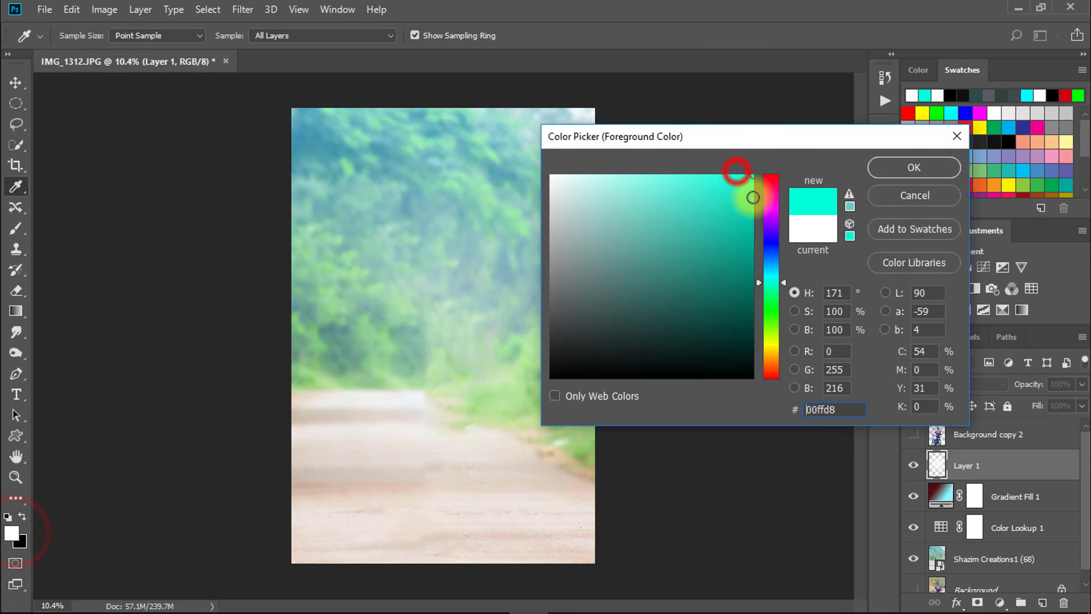
left_click(913, 167)
left_click(423, 348)
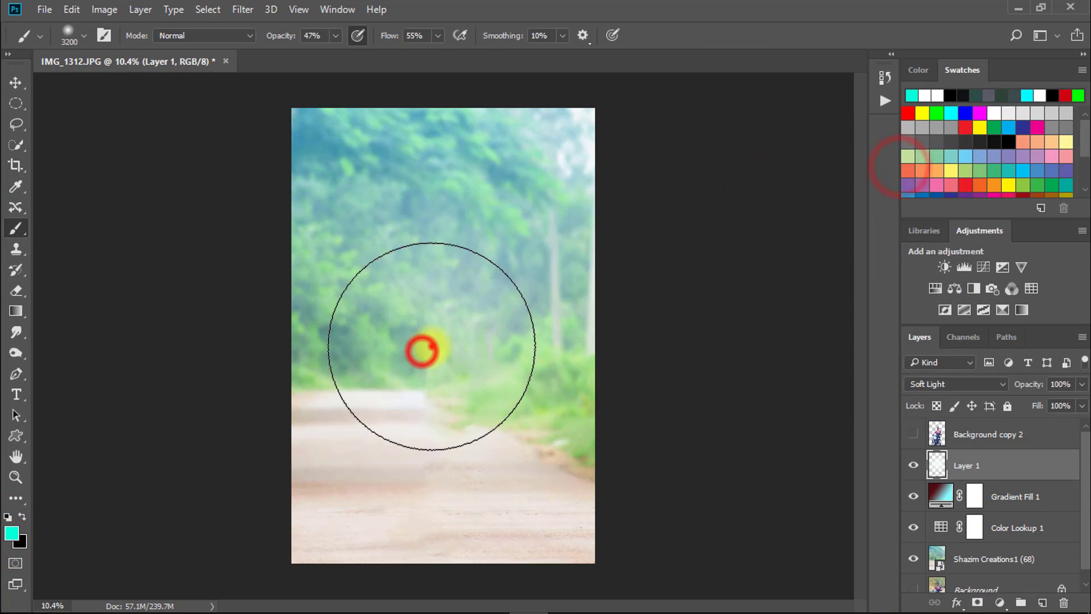
left_click(478, 299)
left_click(435, 316)
left_click(434, 376)
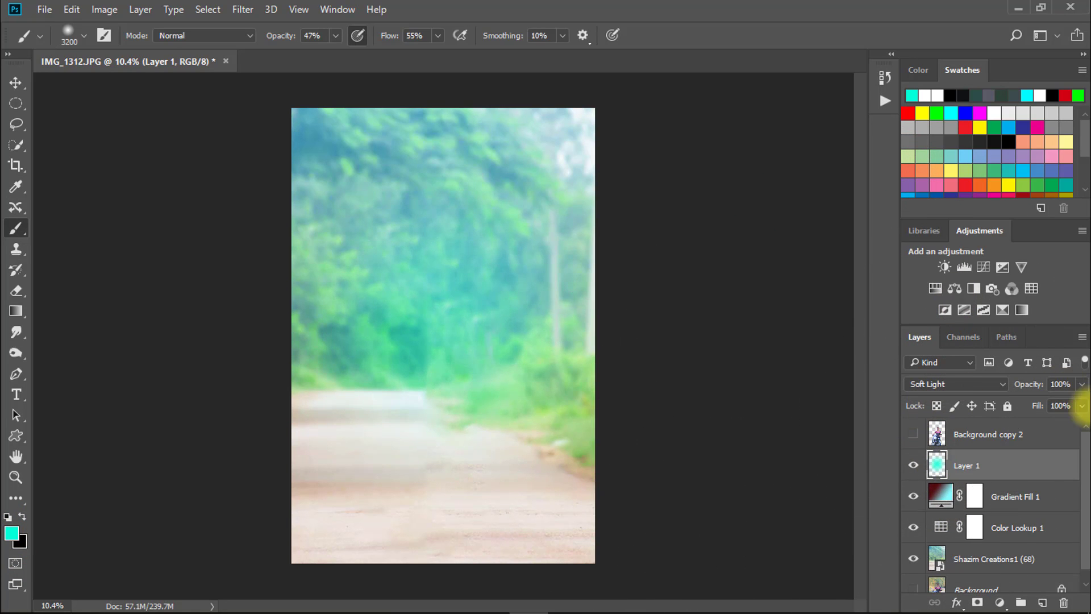
left_click(913, 434)
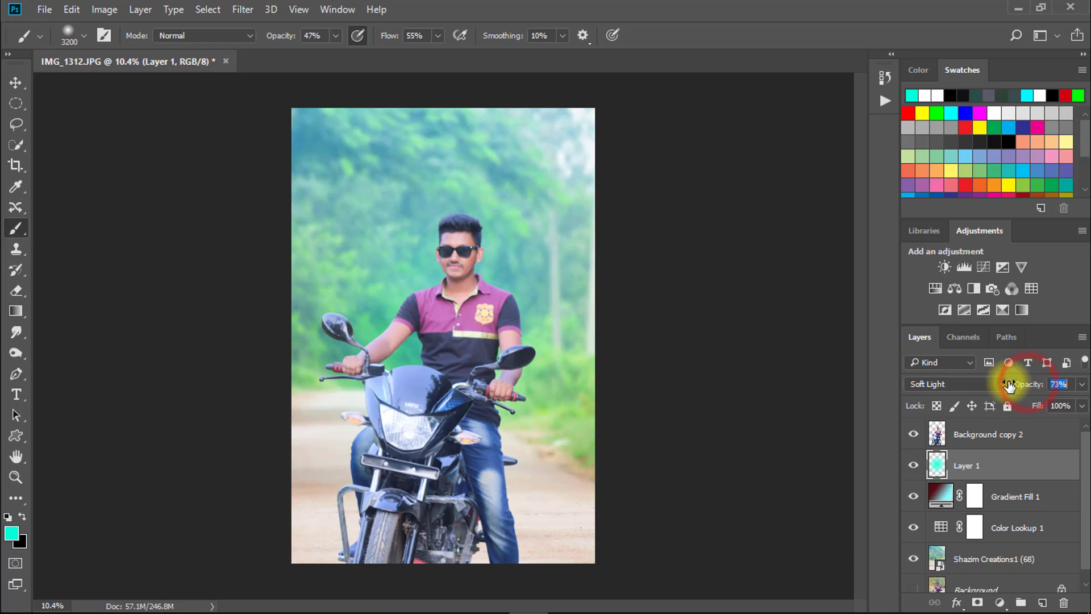
- Lower Layer 1's opacity to 52% and set the foreground color to white
left_click(508, 401)
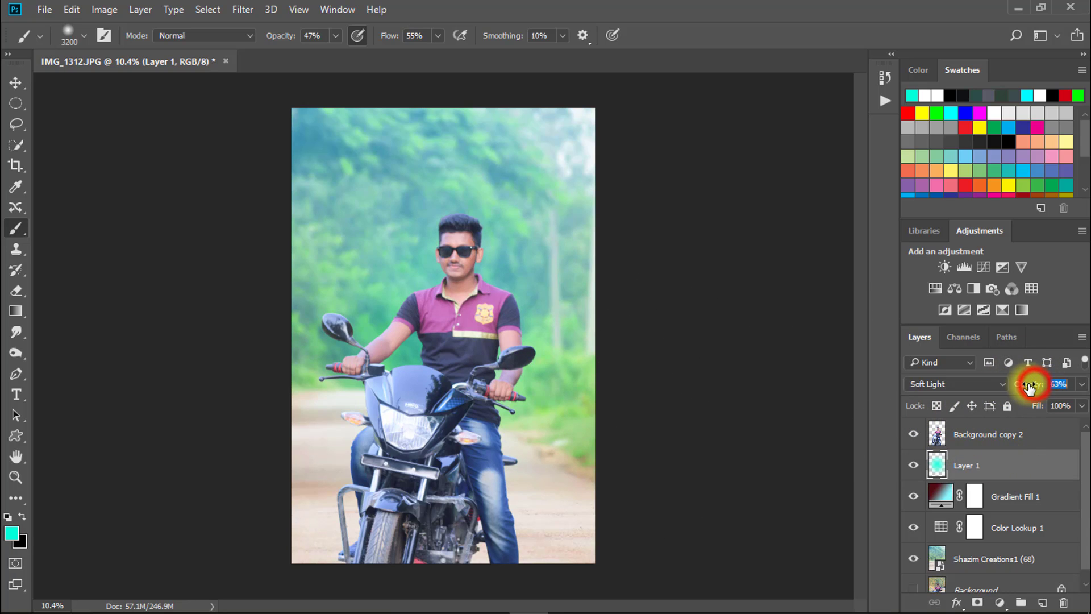
left_click(14, 533)
left_click_drag(625, 274, 547, 170)
left_click(913, 168)
key("b")
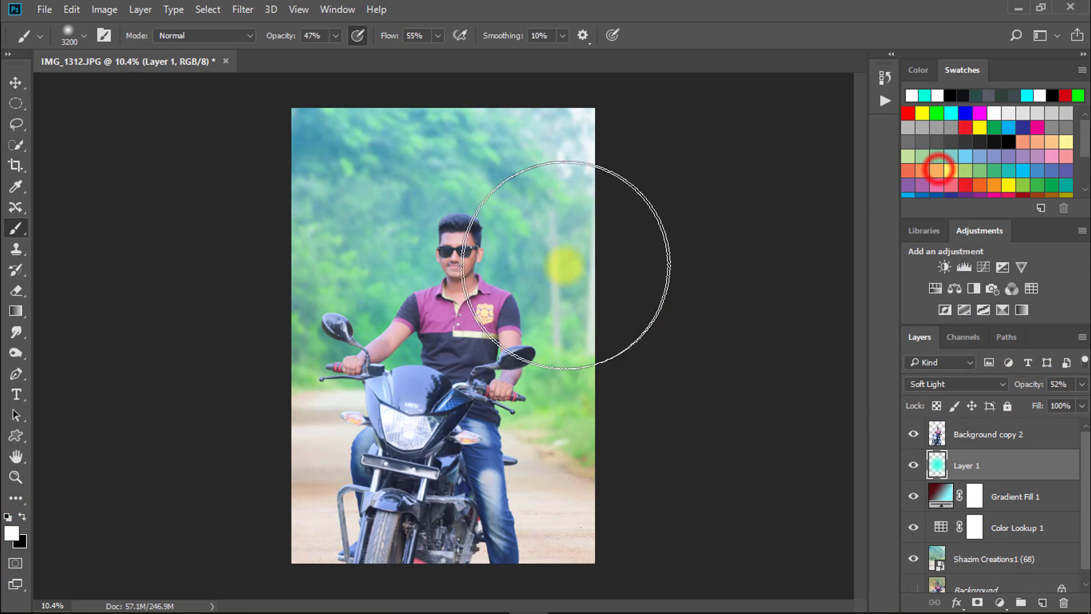
- Paint white haze around the rider's head and chest on Layer 1 and compare the scene with the layer hidden and shown
left_click(484, 284)
left_click_drag(484, 285, 438, 288)
left_click(438, 284)
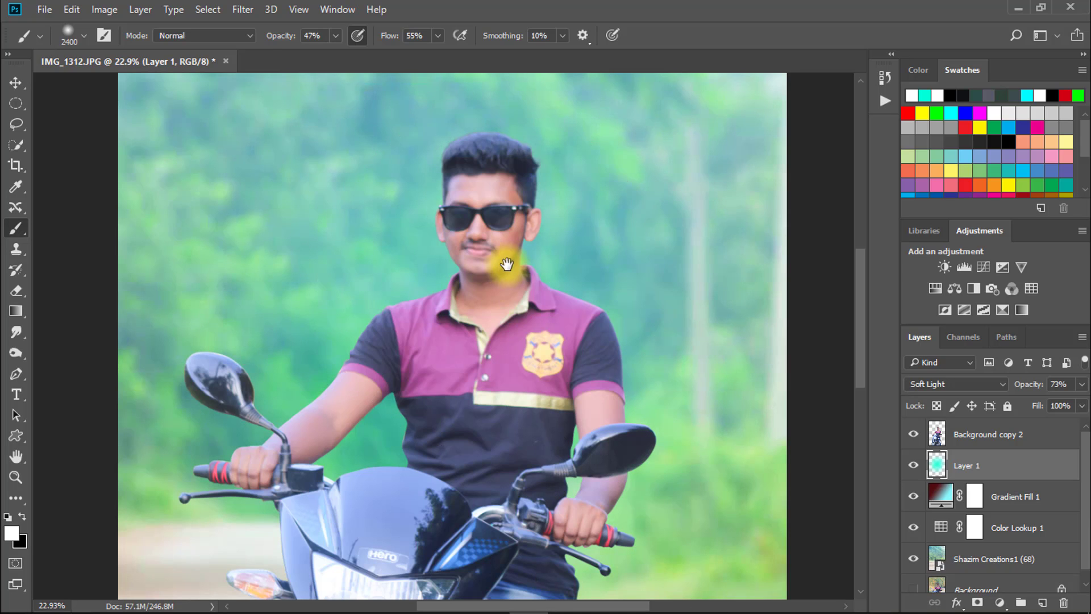
mouse_move(507, 265)
left_mouse_down()
mouse_move(441, 262)
mouse_move(507, 265)
left_mouse_up()
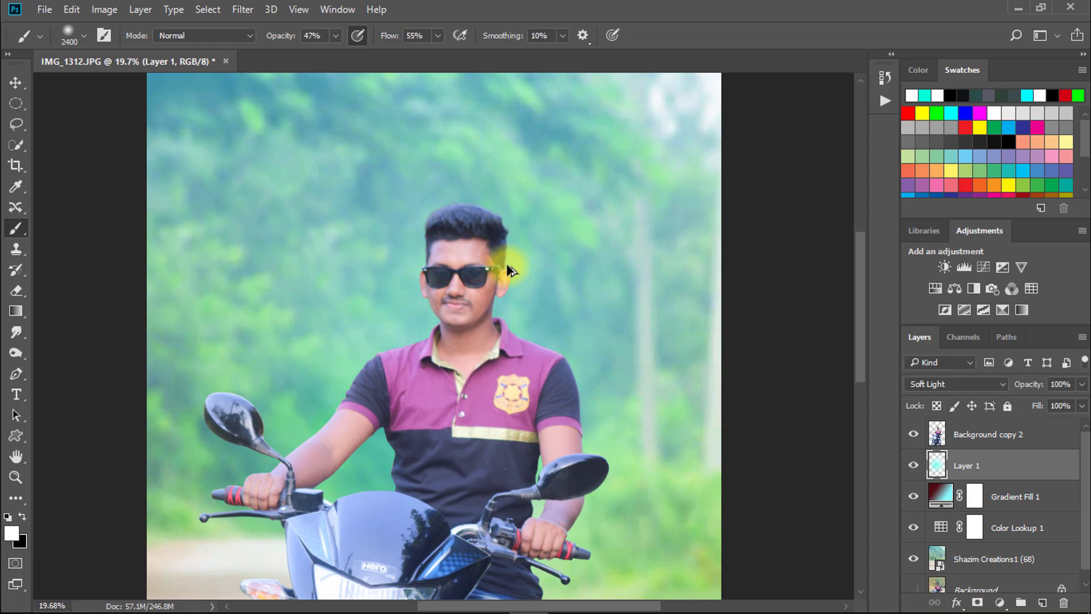
left_click(909, 464)
left_click(910, 467)
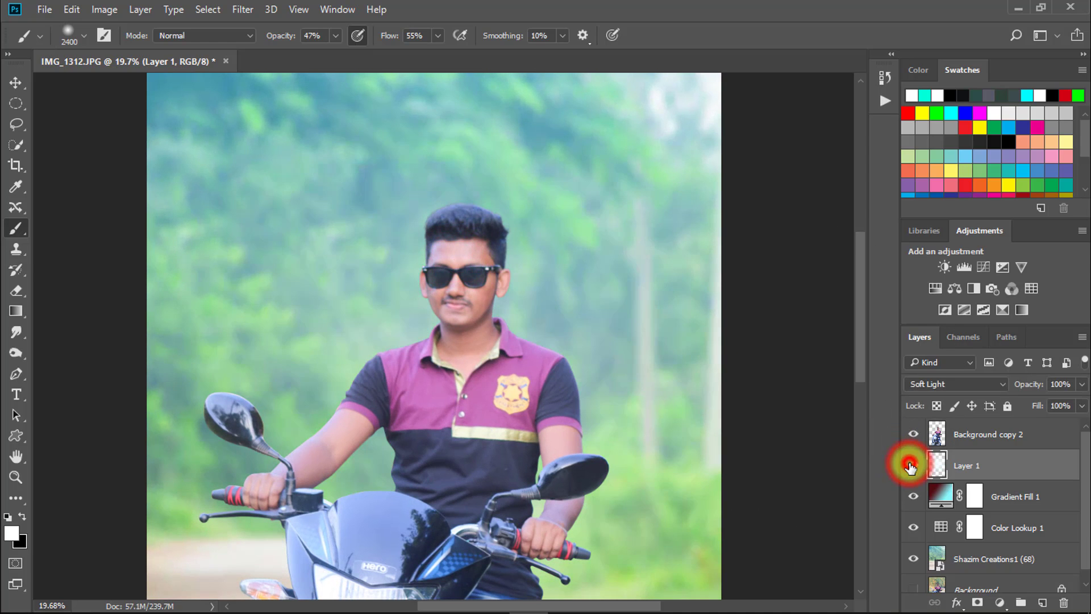
- Paint a soft white glow behind the rider on Layer 1 and check its effect by toggling the layer's visibility
left_click_drag(538, 345, 439, 341)
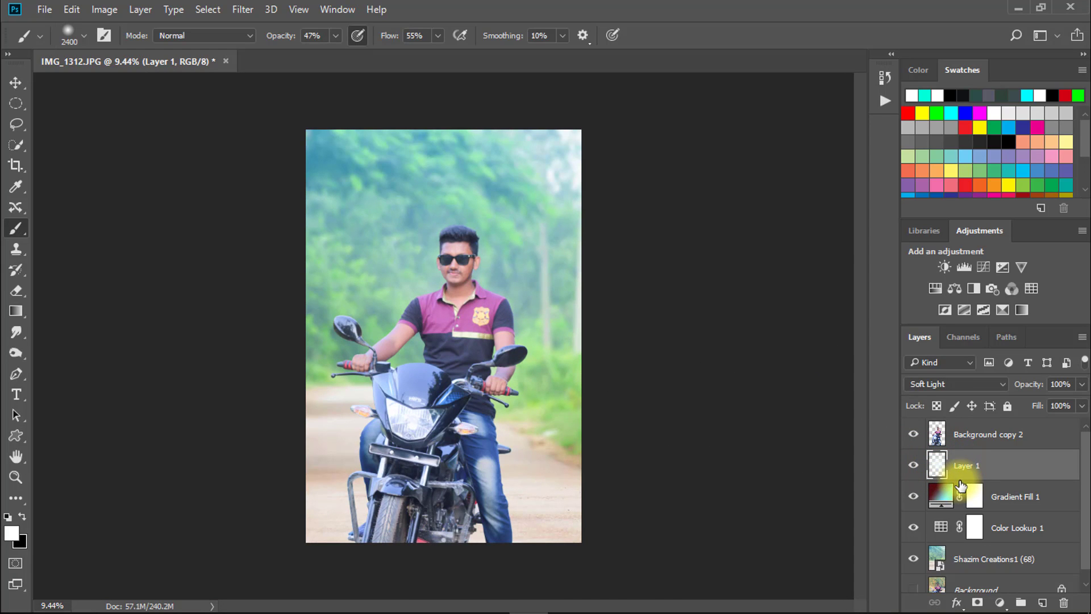
left_click_drag(492, 275, 563, 273)
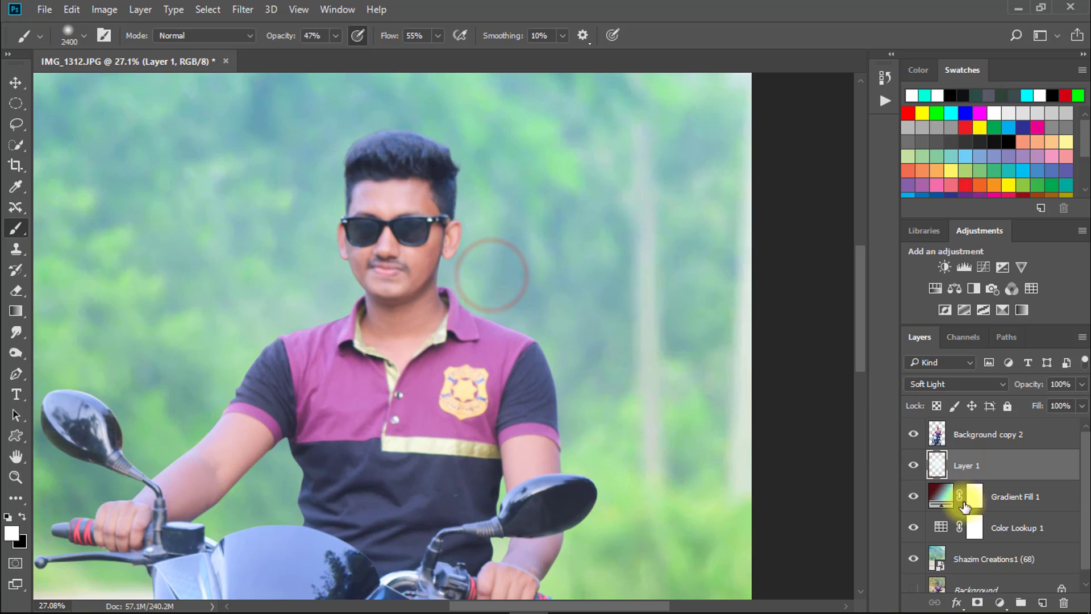
left_click(916, 468)
left_click(920, 470)
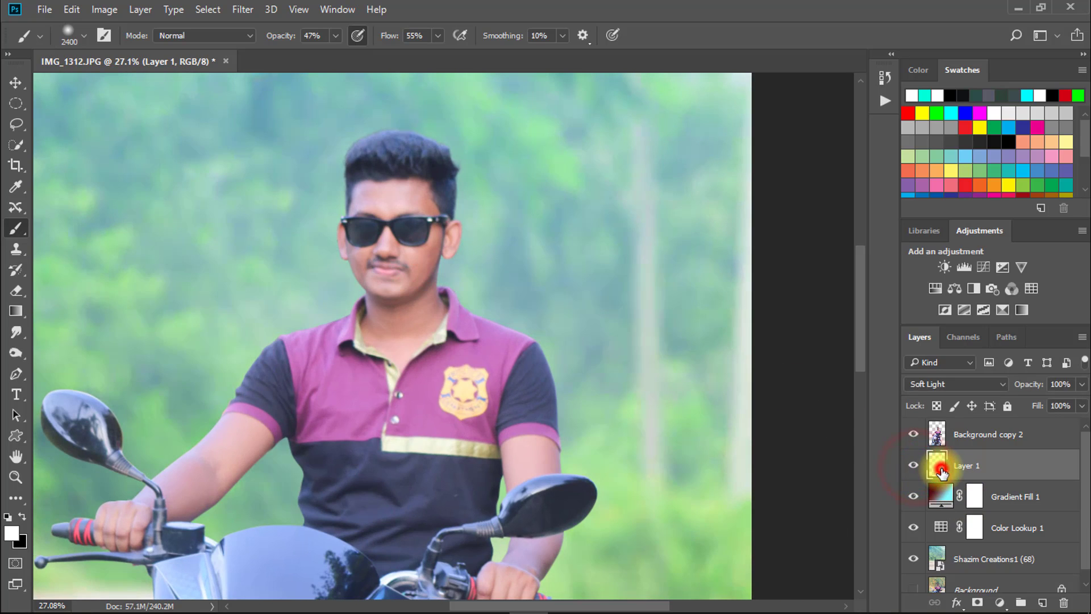
- Place the image Shazim Creations1 (66) from the Free Service BG folder into the Photoshop document, beneath Background copy 2
left_click(442, 358, "alt")
left_click(441, 358, "alt")
left_click(1019, 8)
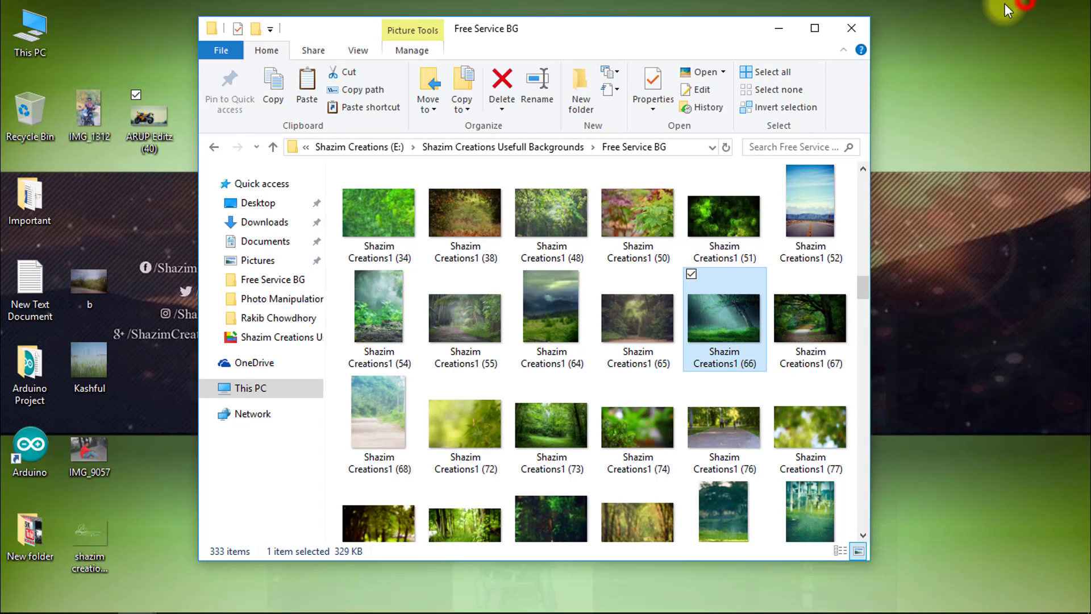
left_click_drag(727, 333, 572, 304)
left_click(481, 247, "ctrl")
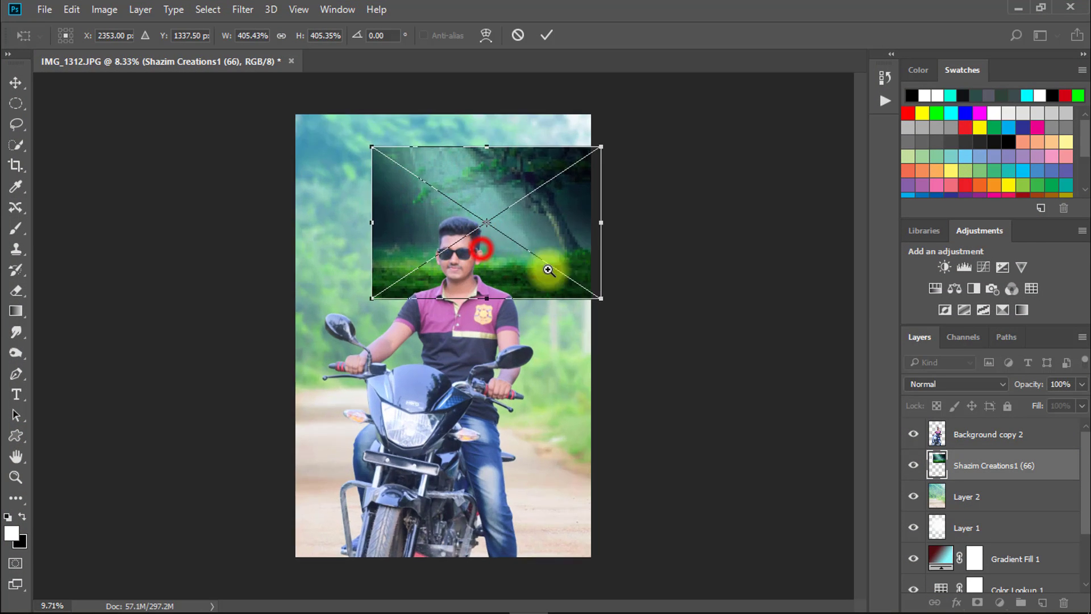
- Move the placed forest image to the upper part of the photo and enlarge it to about 643%
left_click_drag(547, 246, 521, 181)
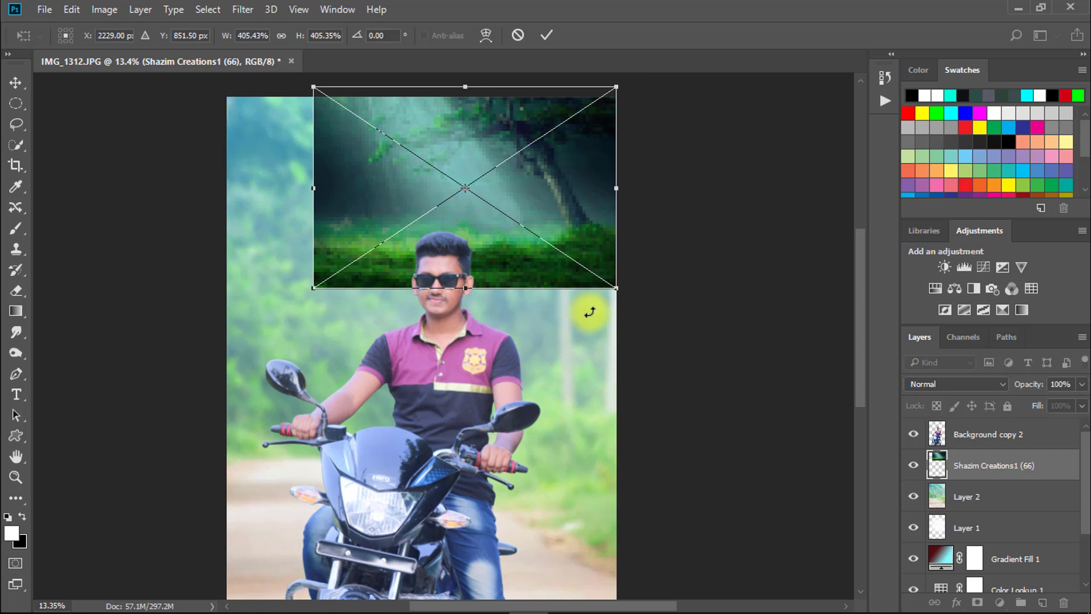
left_click_drag(619, 291, 685, 356)
left_click_drag(603, 336, 616, 357)
left_click_drag(609, 339, 609, 338)
left_click_drag(256, 361, 211, 390)
left_click_drag(457, 323, 509, 340)
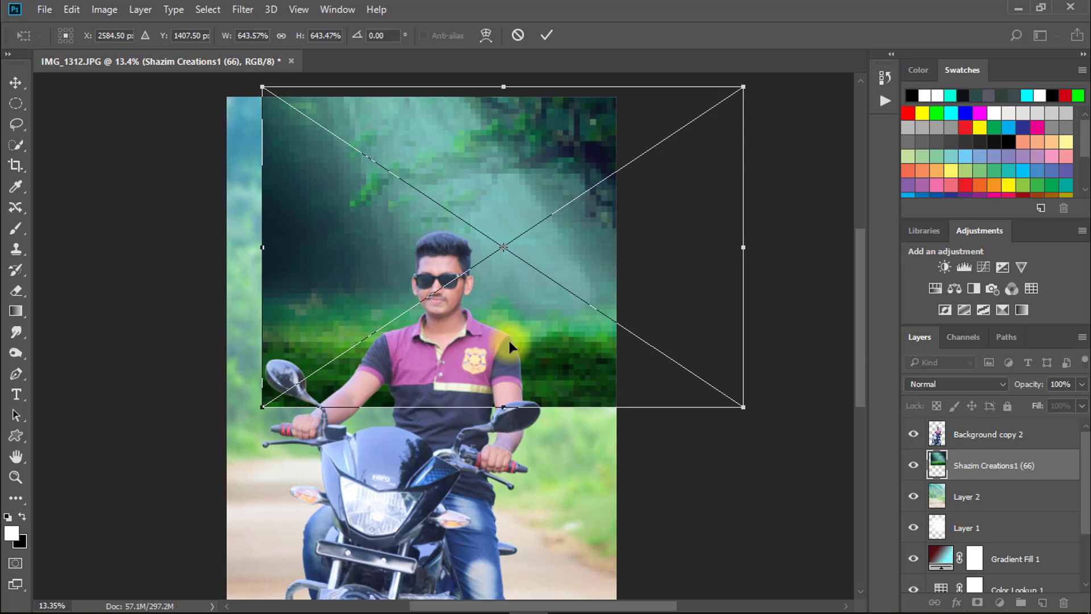
key("Return")
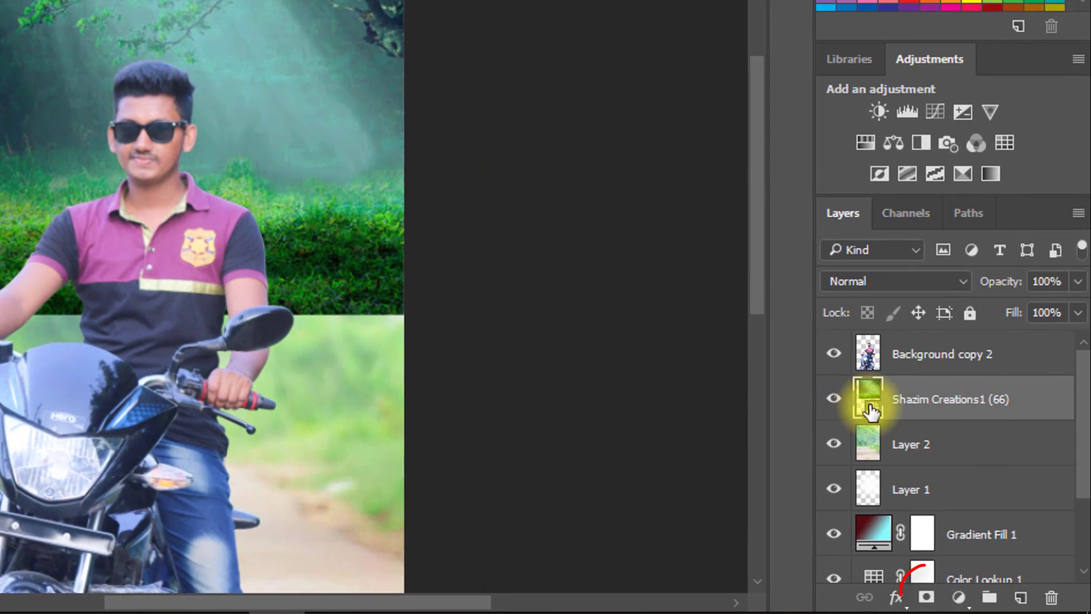
- Add a layer mask to Shazim Creations1 (66) and set the Brush tool to 60% opacity and 66% flow
left_click(925, 597)
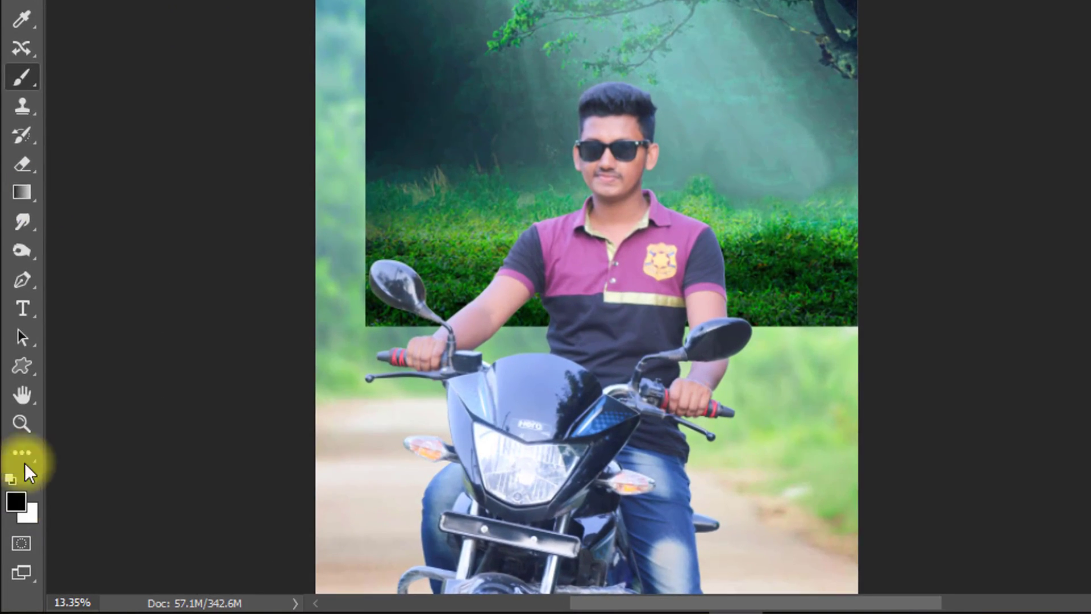
right_click(23, 78)
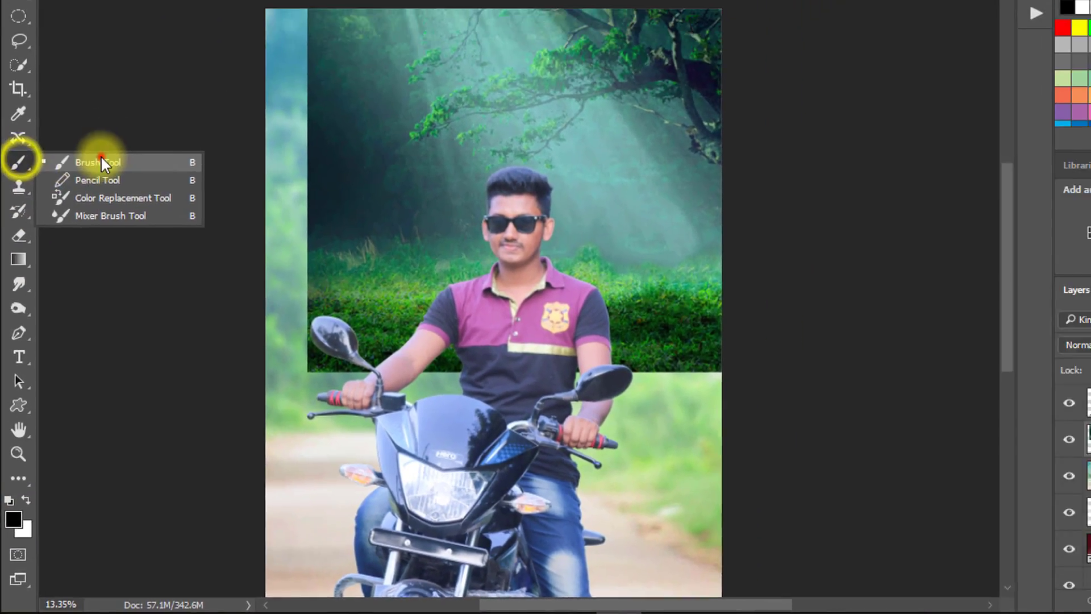
left_click(121, 71)
left_click_drag(382, 46, 374, 48)
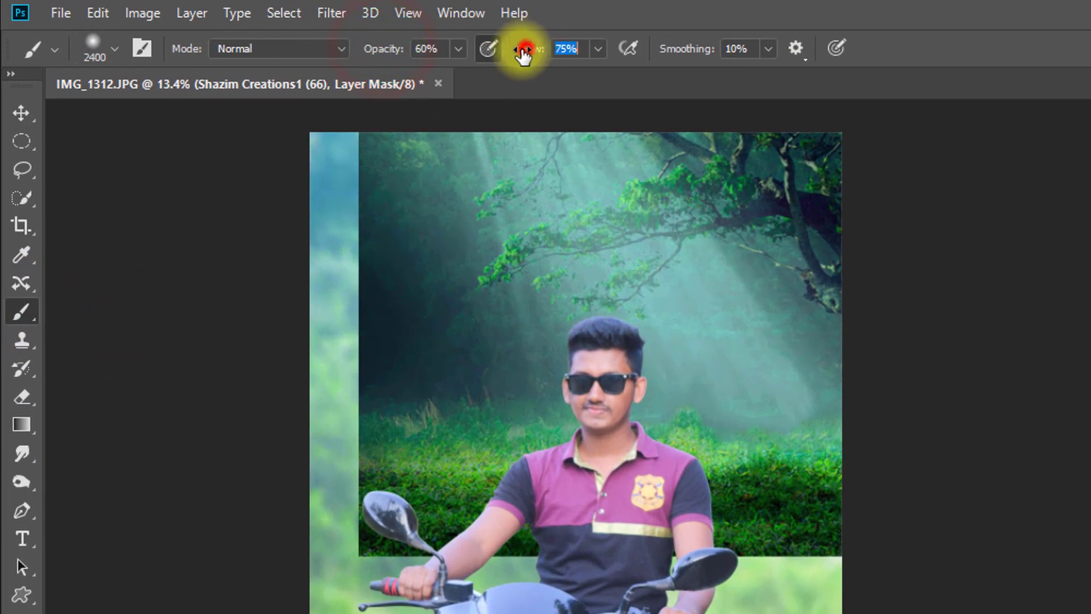
left_click_drag(523, 54, 514, 55)
- Paint black on the mask with a 1400 px brush to fade the forest image's left edge into the background
key("bracketleft")
key("bracketleft")
key("bracketleft")
key("bracketleft")
key("bracketleft")
key("bracketleft")
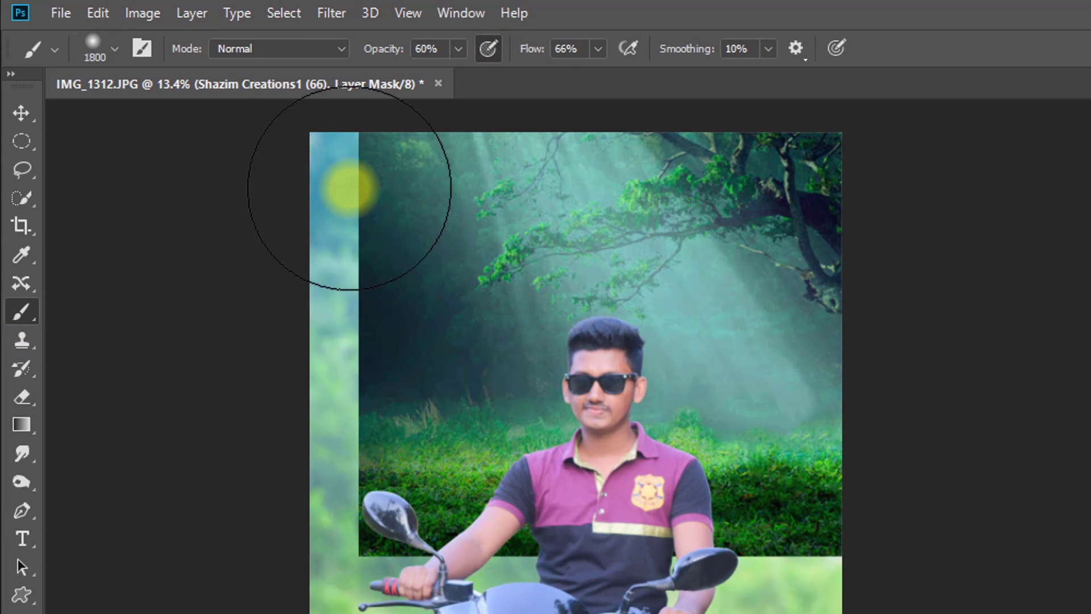
key("bracketleft")
key("bracketleft")
key("bracketleft")
key("bracketleft")
left_click(346, 206)
left_click(343, 208)
left_click(321, 173)
left_click(349, 273)
left_click(355, 305)
left_click(317, 192)
left_click(335, 192)
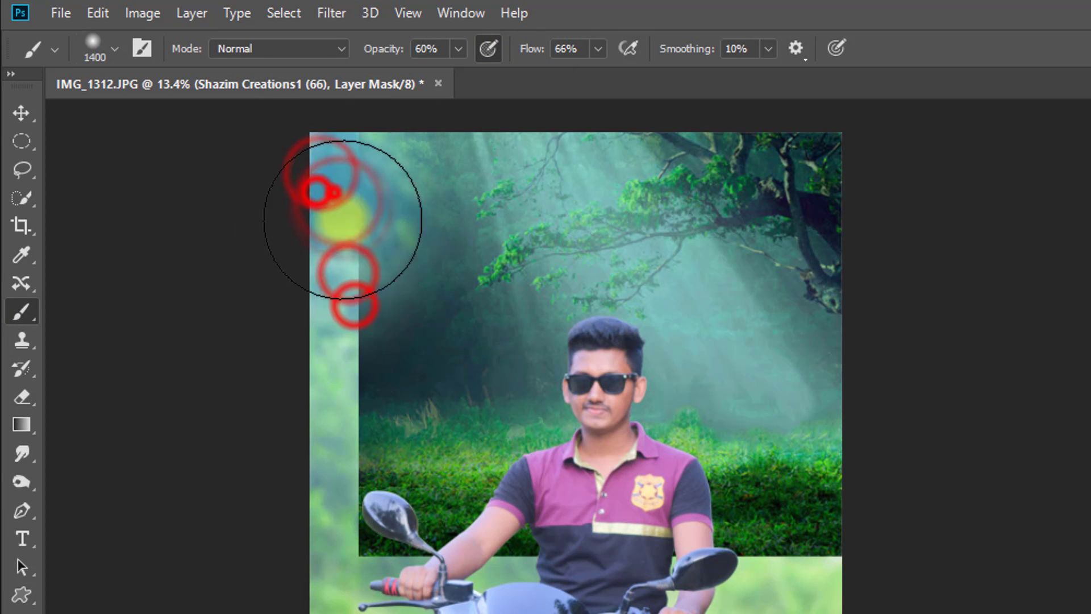
left_click(340, 220)
left_click(315, 178)
left_click(325, 264)
left_click(319, 287)
left_click(360, 326)
left_click(344, 273)
left_click(398, 380)
left_click(407, 406)
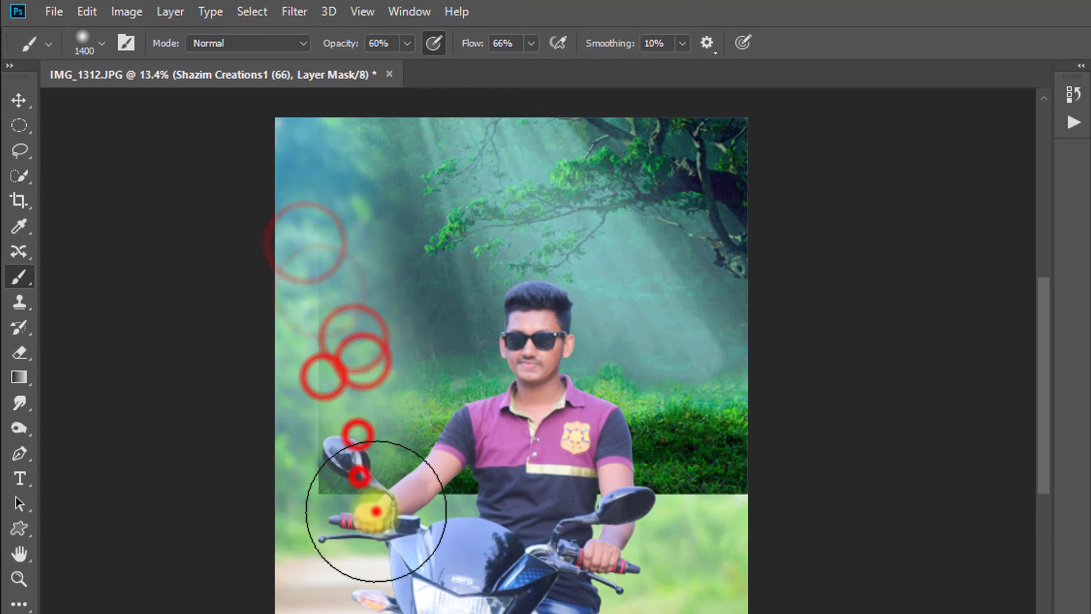
left_click(339, 452)
left_click(321, 392)
- Mask out the forest image's grass and lower edge on both sides of the rider
left_click(412, 435)
left_click(432, 407)
left_click(501, 437)
left_click(564, 437)
left_click(662, 432)
left_click(673, 427)
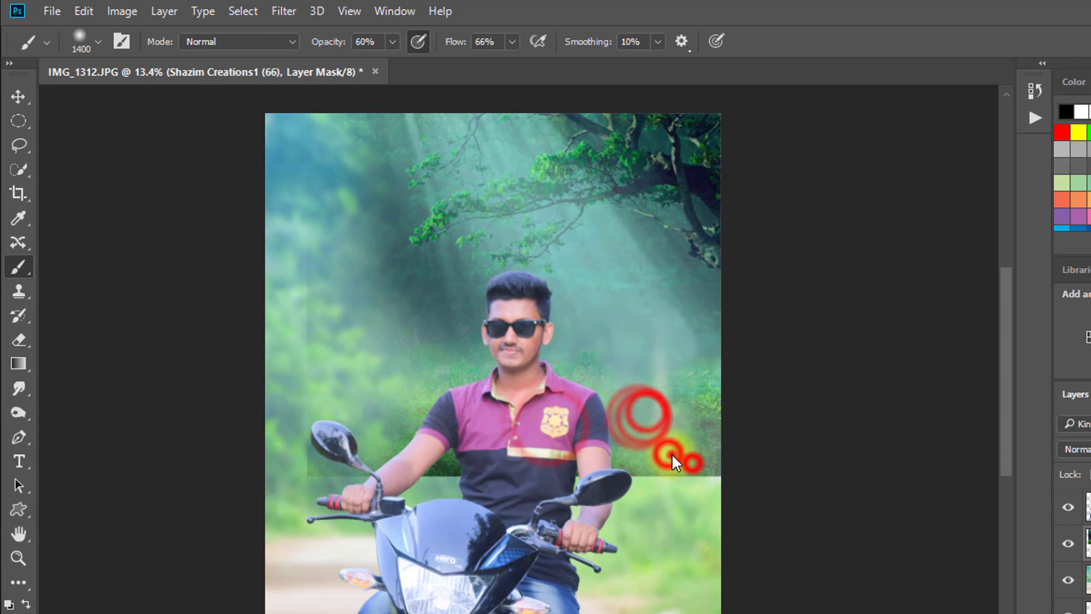
left_click(674, 456)
left_click(682, 429)
mouse_move(628, 351)
left_mouse_down()
mouse_move(632, 294)
mouse_move(646, 387)
mouse_move(407, 424)
left_mouse_up()
left_click_drag(279, 459, 328, 475)
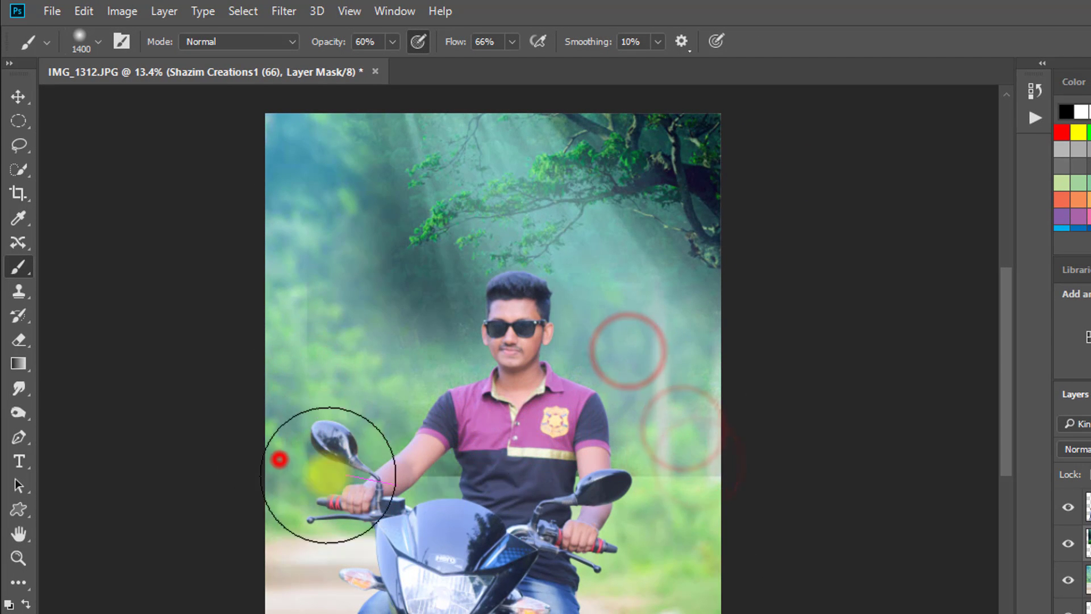
left_click(295, 494)
left_click(455, 485)
left_click(324, 455)
left_click(384, 443)
left_click(387, 430)
mouse_move(430, 365)
left_mouse_down()
mouse_move(465, 337)
mouse_move(343, 229)
mouse_move(381, 332)
left_mouse_up()
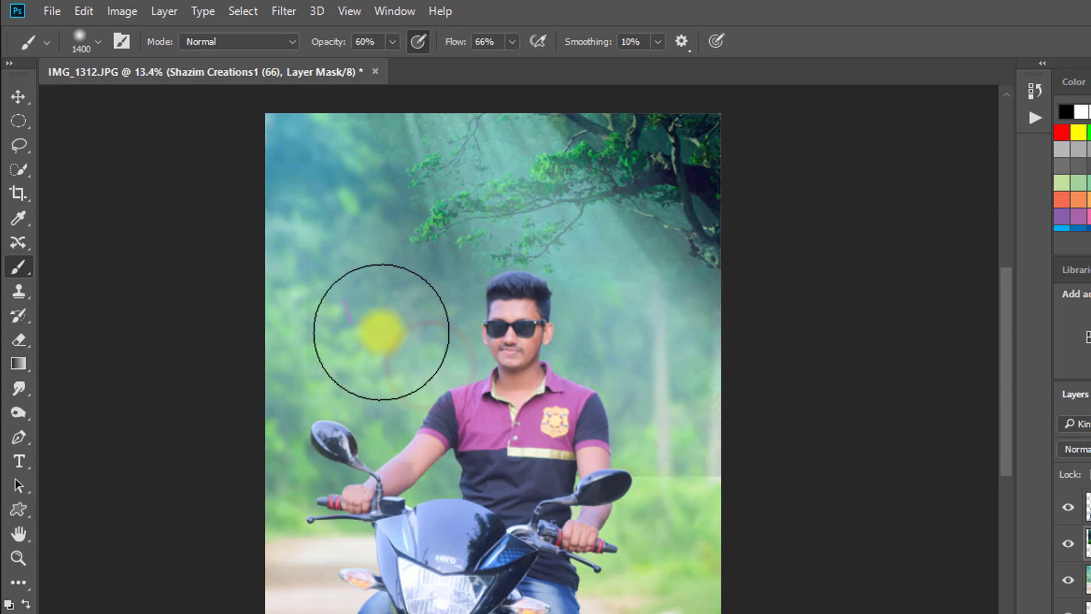
- Reduce the brush to about 500 px and mask out the forest haze left of the branches and beneath them
left_click(463, 295)
left_click(390, 212)
left_click(370, 218)
key("bracketleft")
key("bracketleft")
left_click(379, 140)
left_click(361, 161)
left_click(360, 192)
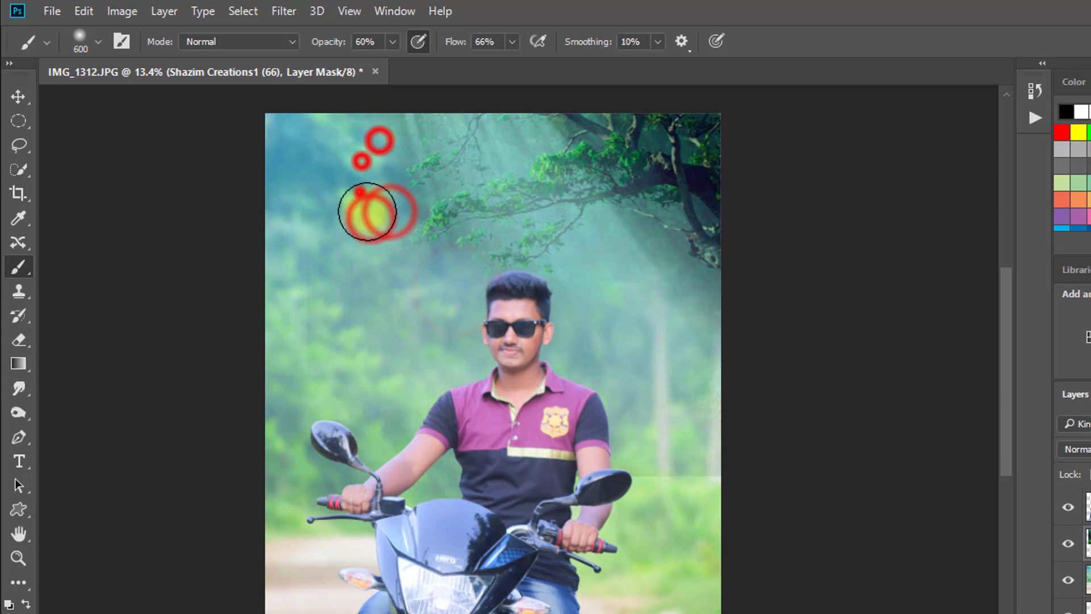
mouse_move(383, 206)
left_mouse_down()
mouse_move(544, 285)
mouse_move(643, 271)
left_mouse_up()
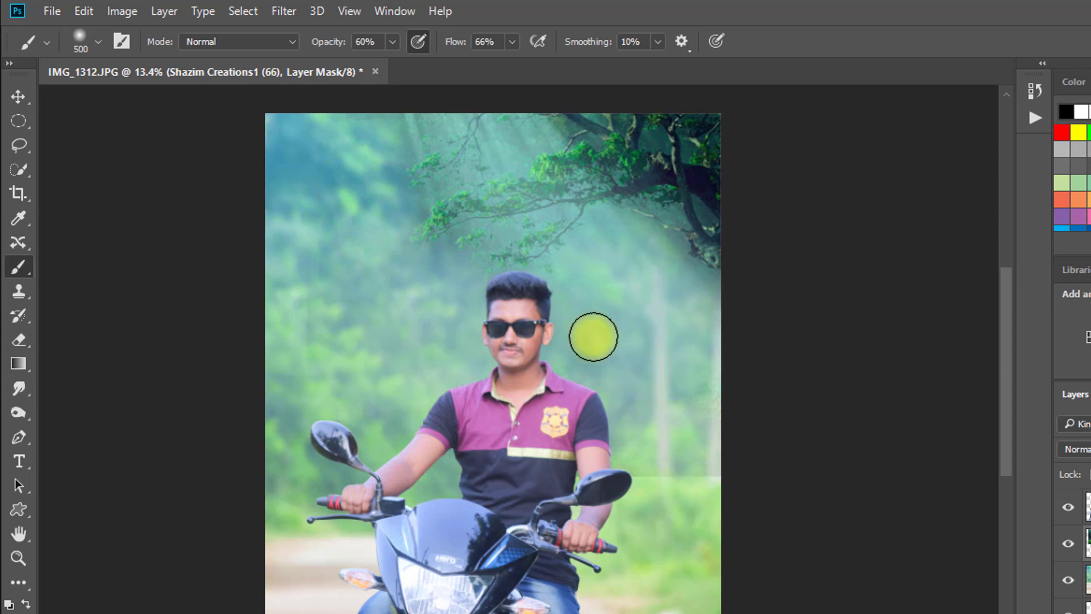
left_click(677, 263)
left_click(670, 281)
- Set the brush to 25% opacity, 43% flow and 900 px, and softly fade the forest image around the tree branches
left_click_drag(332, 35, 279, 44)
left_click_drag(335, 45, 349, 41)
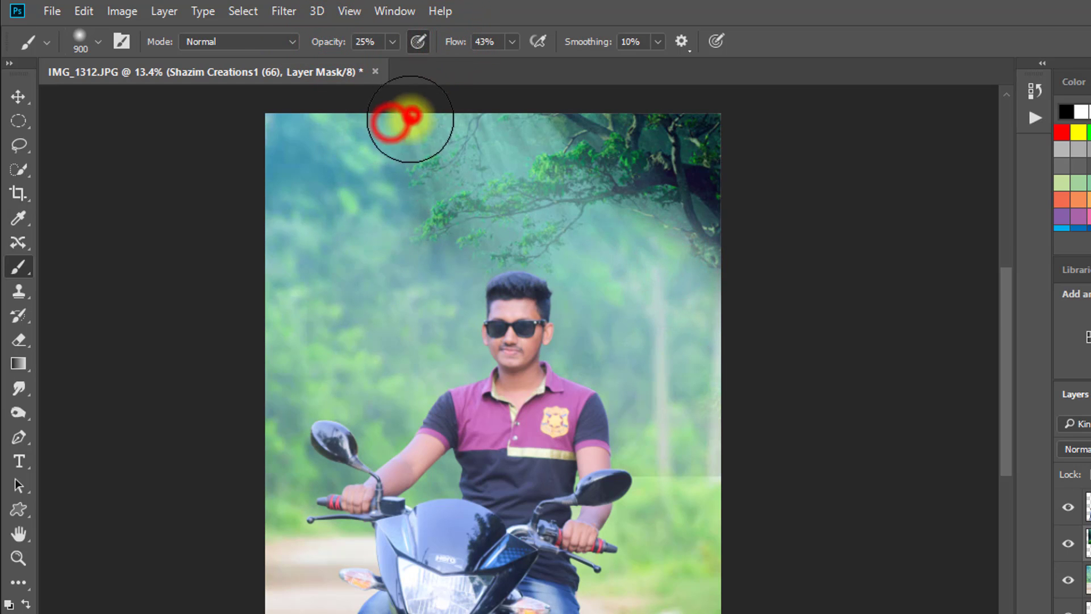
left_click_drag(378, 139, 360, 151)
mouse_move(366, 282)
left_mouse_down()
mouse_move(482, 312)
mouse_move(541, 294)
mouse_move(523, 273)
left_mouse_up()
mouse_move(486, 287)
left_mouse_down()
mouse_move(539, 263)
mouse_move(631, 268)
left_mouse_up()
left_click_drag(638, 246, 660, 256)
mouse_move(686, 280)
left_mouse_down()
mouse_move(667, 264)
mouse_move(714, 217)
left_mouse_up()
left_click(531, 146)
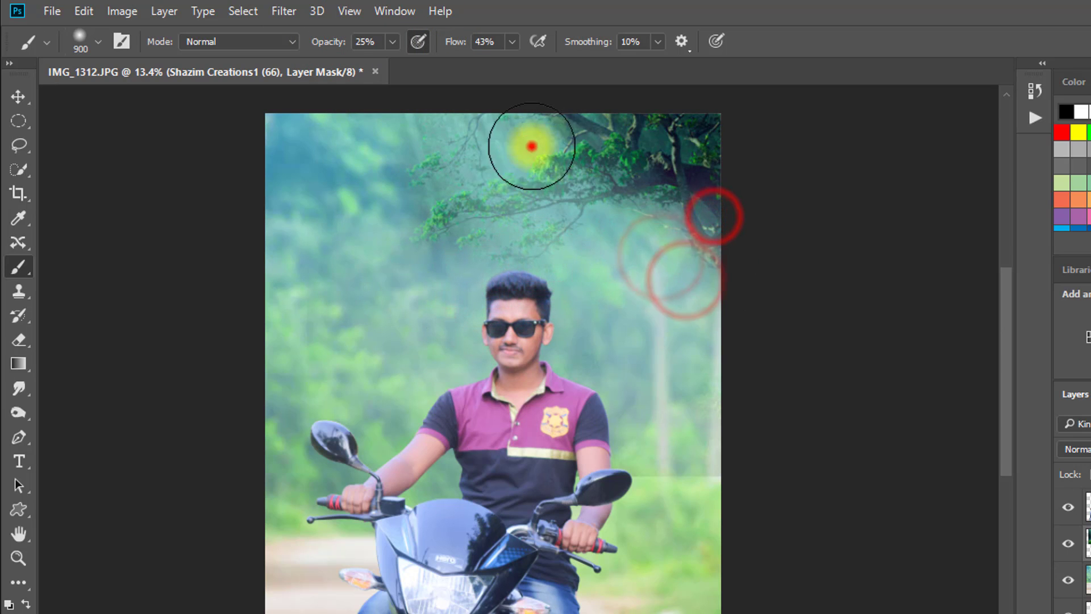
left_click_drag(531, 147, 444, 140)
left_click_drag(475, 131, 373, 161)
left_click(356, 197)
left_click_drag(407, 232, 409, 312)
- Lightly mask the dark areas among the tree branches with a 300 px brush
scroll(490, 228, "up", 3)
key("bracketleft")
key("bracketleft")
key("bracketleft")
key("bracketleft")
key("bracketleft")
key("bracketleft")
left_click(511, 221)
mouse_move(505, 230)
left_mouse_down()
mouse_move(493, 234)
mouse_move(512, 225)
mouse_move(557, 242)
left_mouse_up()
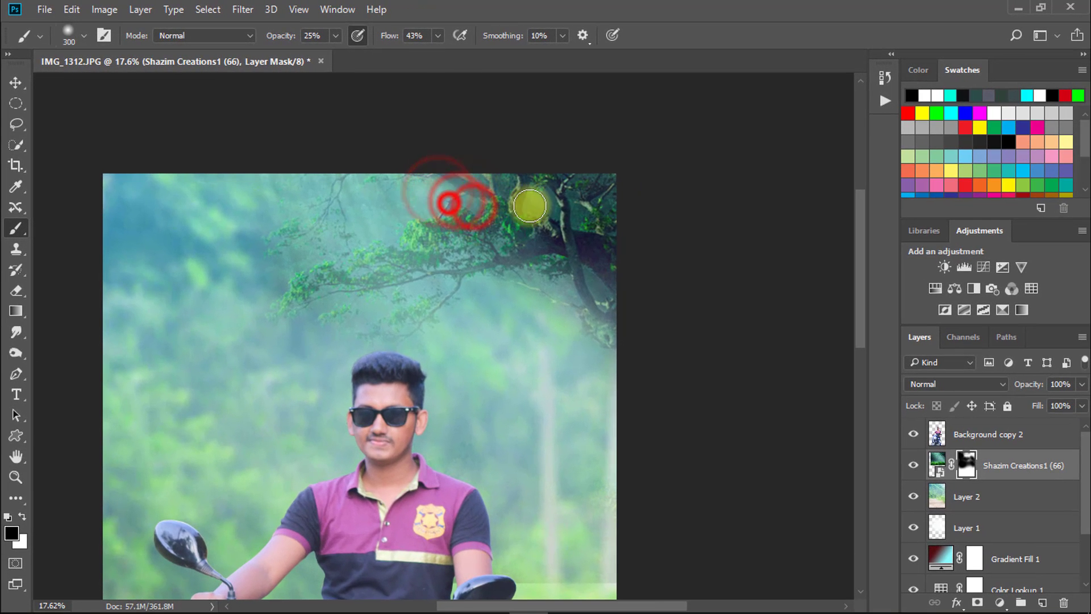
scroll(588, 263, "down", 2)
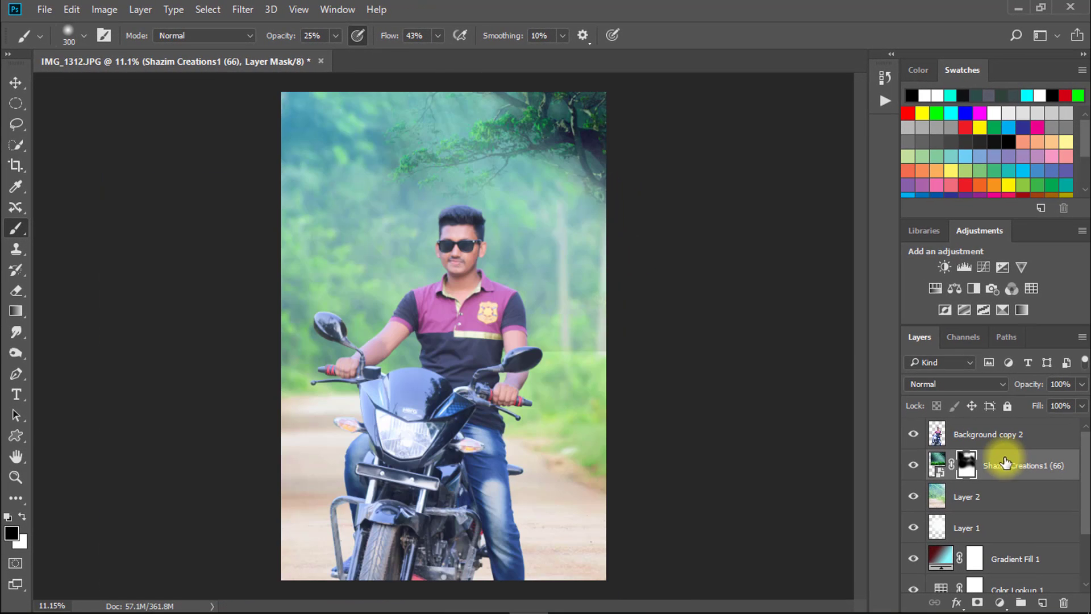
- Hide Background copy 2 and mask out the remaining seam above the roadside bushes with a 1100 px brush
left_click(923, 439)
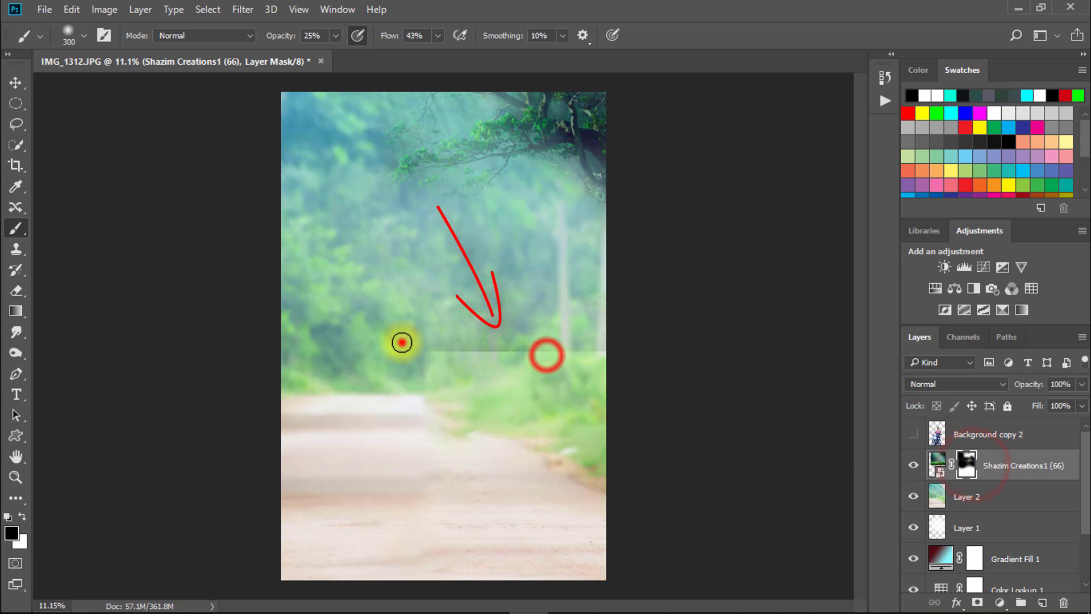
key("bracketright")
key("bracketright")
key("bracketright")
key("bracketright")
key("bracketright")
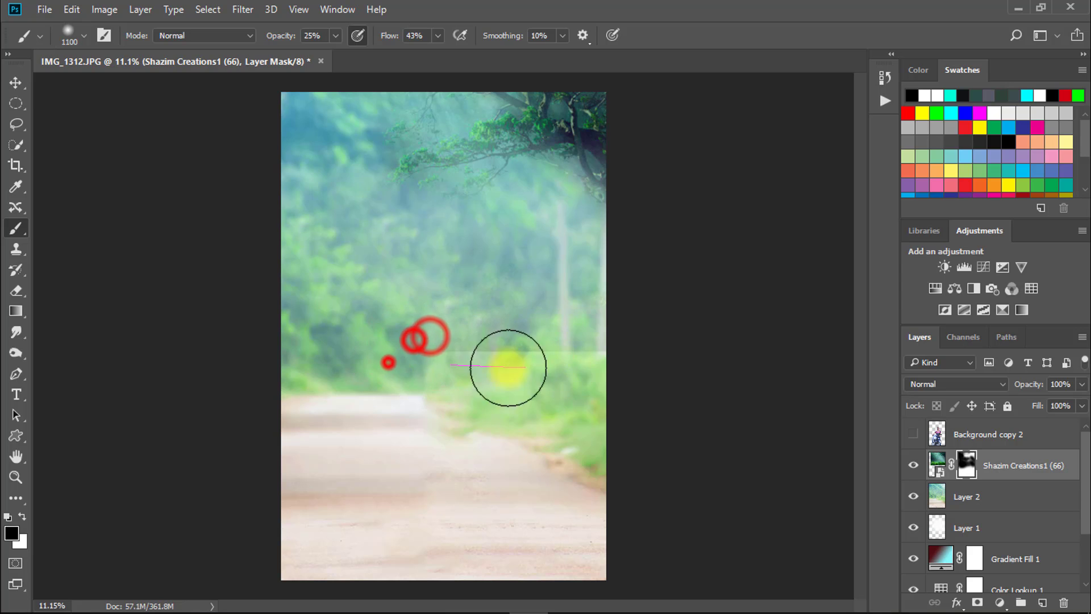
mouse_move(508, 368)
left_mouse_down()
mouse_move(412, 353)
mouse_move(684, 357)
mouse_move(408, 306)
mouse_move(624, 310)
left_mouse_up()
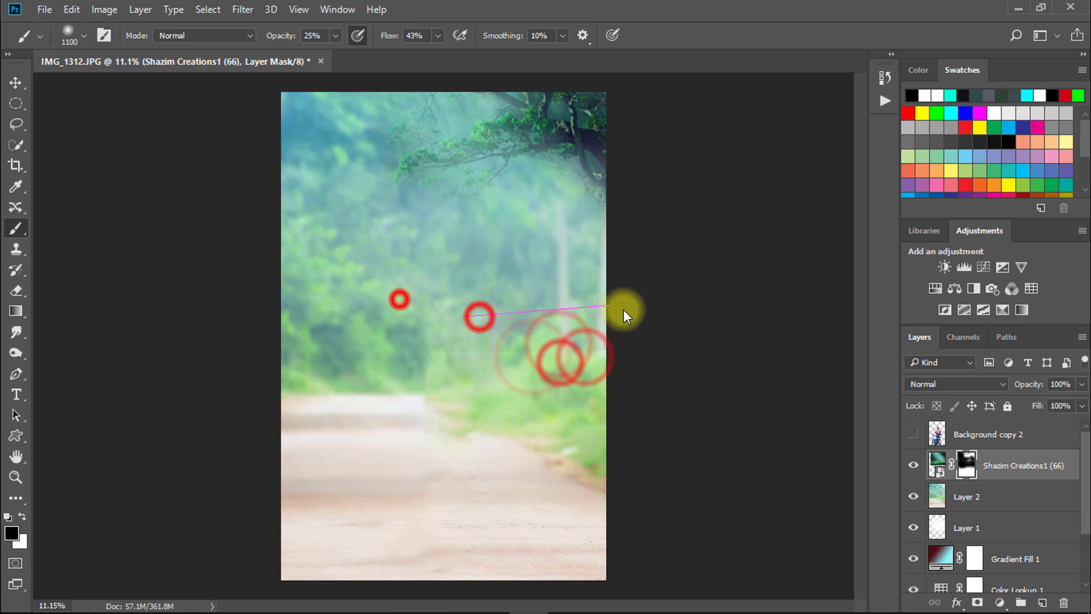
mouse_move(543, 273)
left_mouse_down()
mouse_move(341, 260)
mouse_move(586, 145)
left_mouse_up()
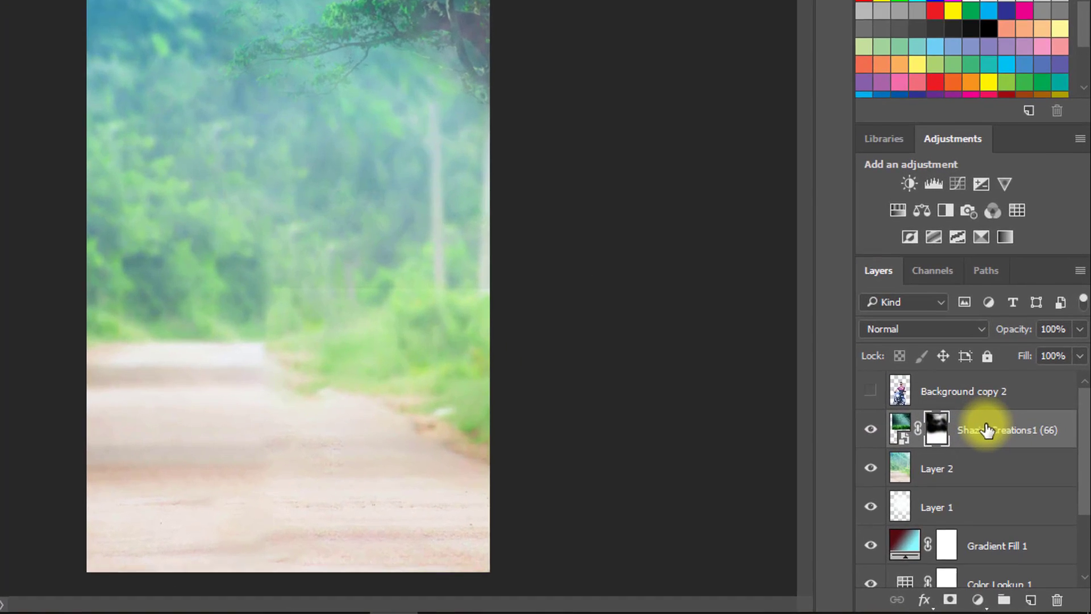
- Stamp all visible background layers into a new layer and show Background copy 2 again
key("ctrl+alt+shift+e")
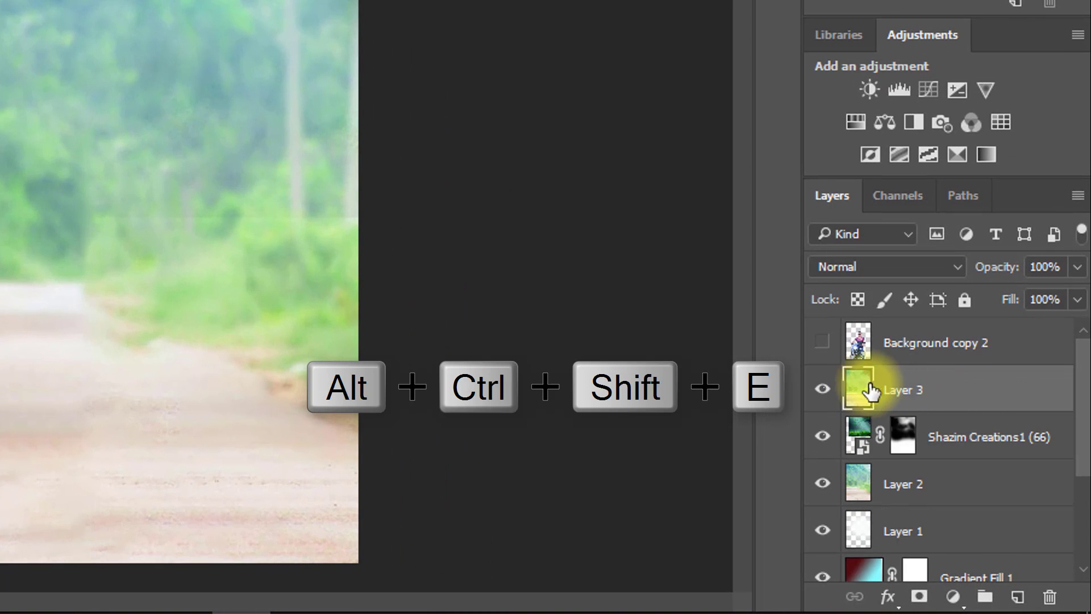
left_click(822, 341)
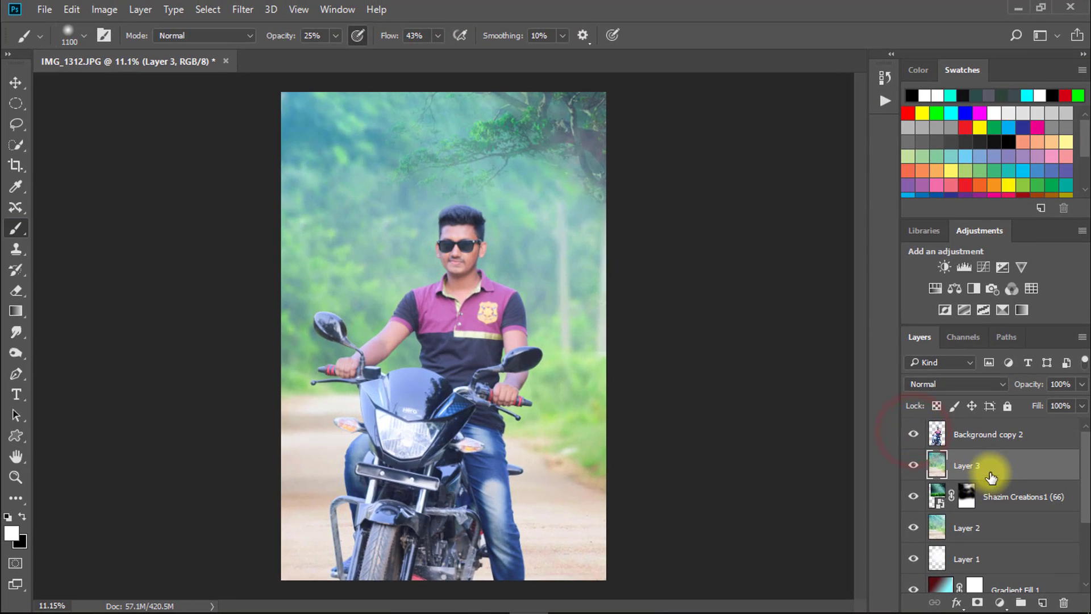
- Place the Diwali2010-RSI_19_1 light burst above Layer 3 at the photo's upper edge and set its blend mode to Screen
left_click(1010, 7)
scroll(588, 346, "down", 5)
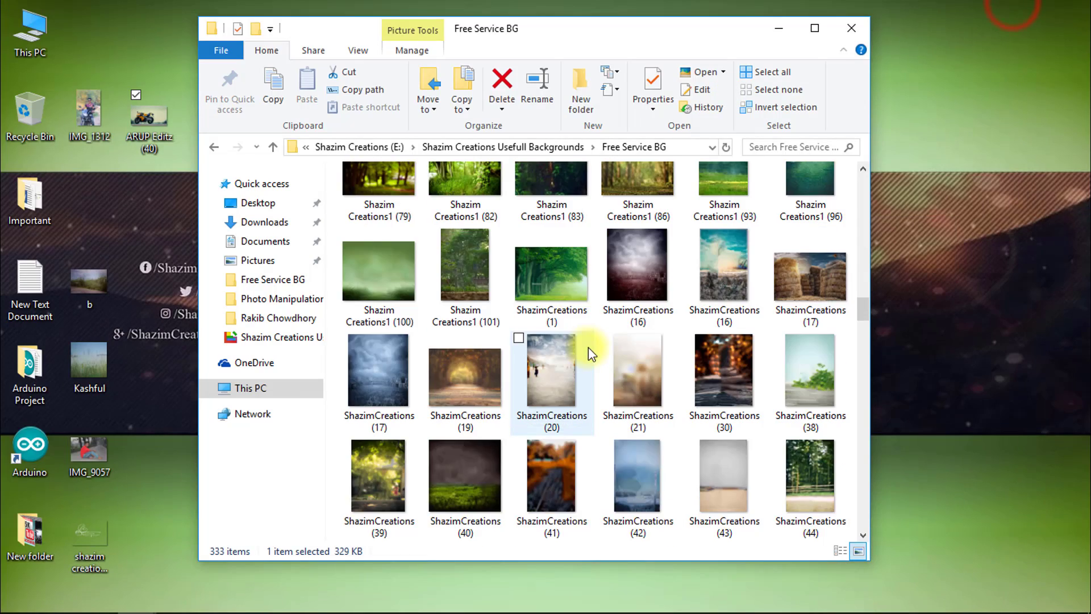
double_click(588, 347)
left_click_drag(563, 445, 551, 183)
left_click(890, 551)
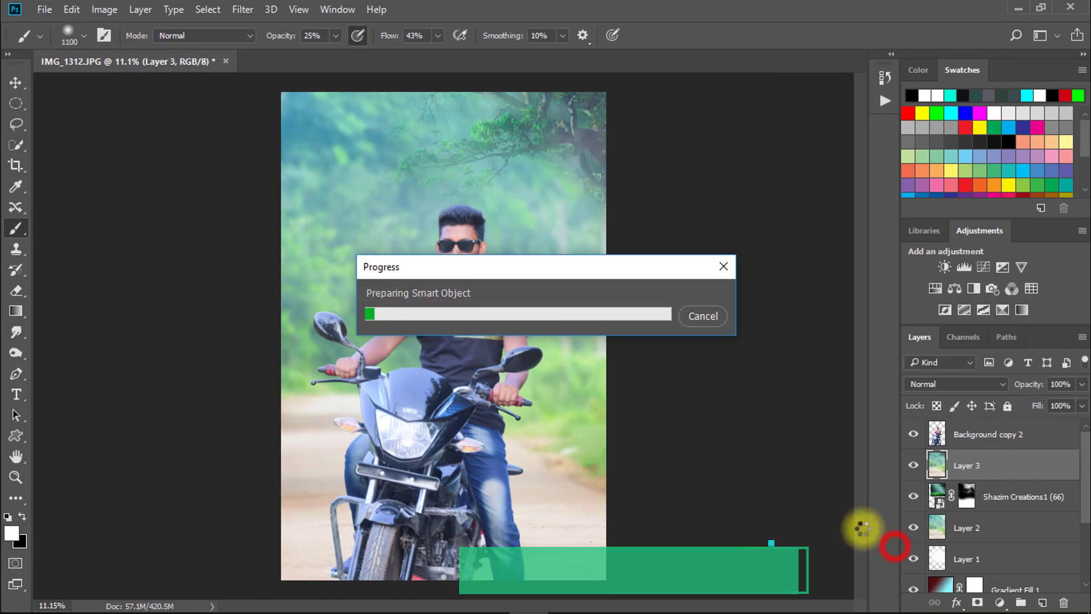
left_click_drag(524, 194, 386, 293)
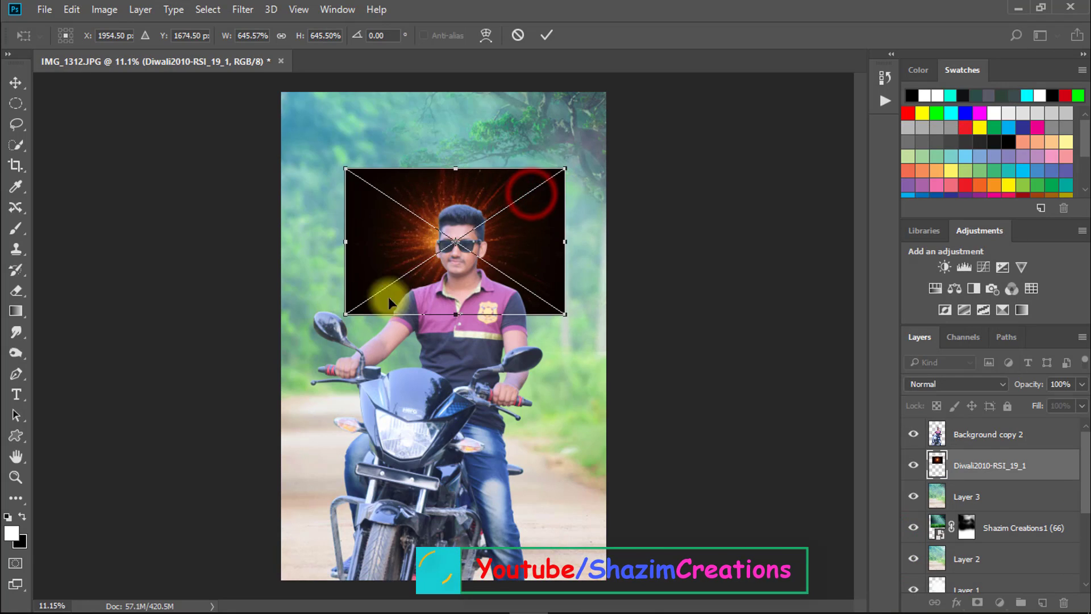
left_click_drag(517, 280, 530, 171)
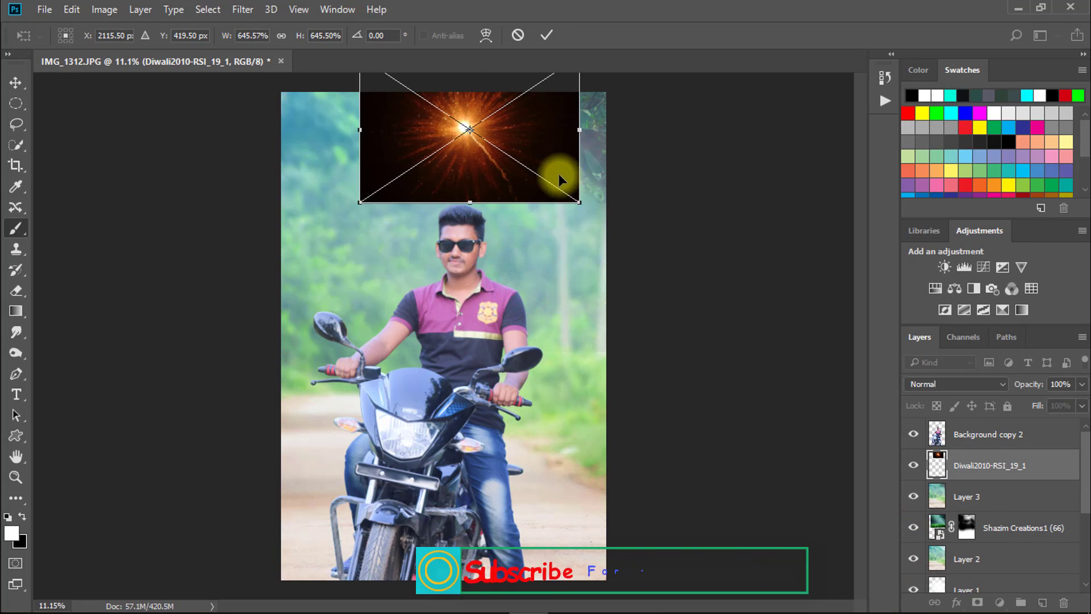
key("Return")
left_click(946, 385)
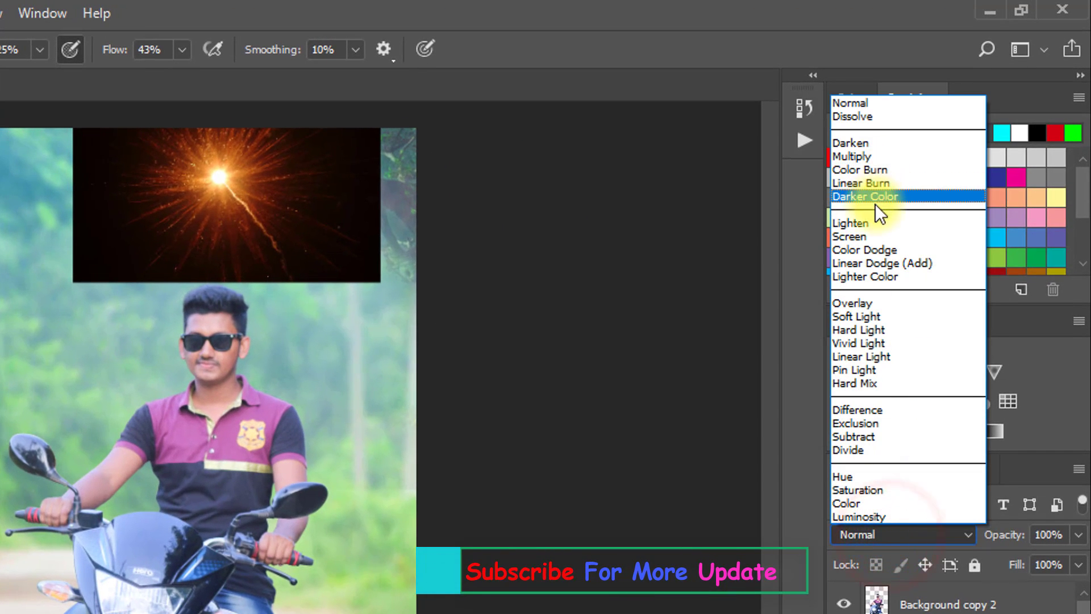
left_click(870, 235)
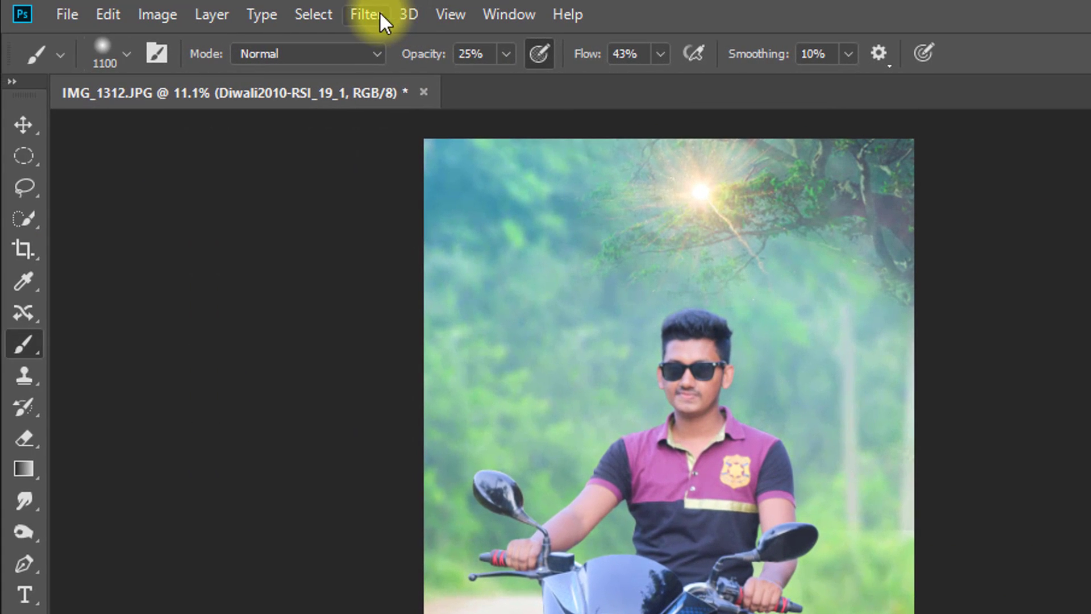
- Apply a Gaussian Blur with a 52.4-pixel radius to the light burst
left_click(380, 12)
left_click(579, 279)
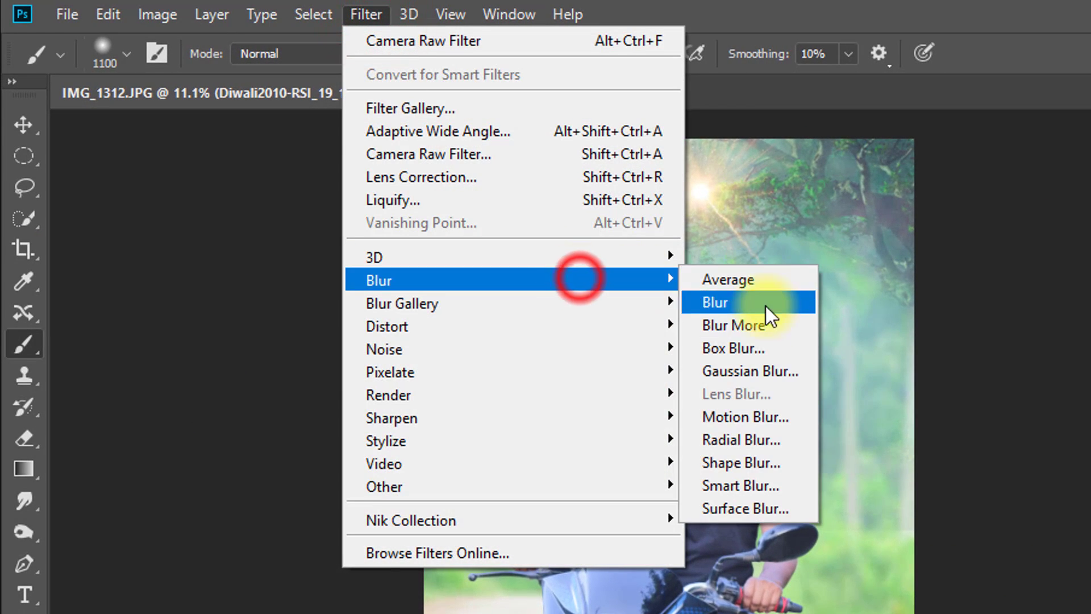
left_click(776, 370)
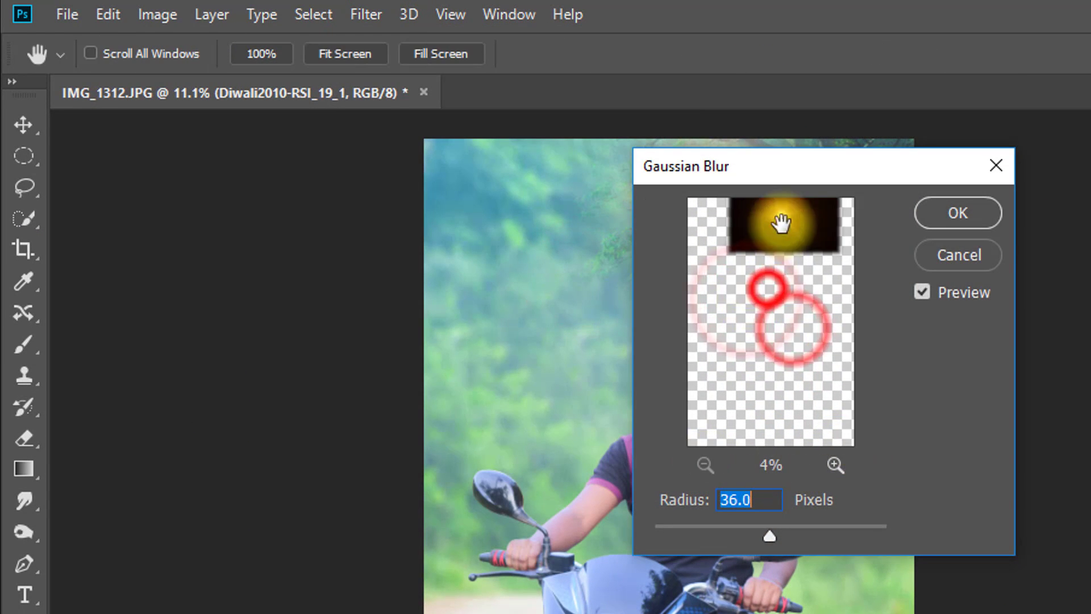
left_click(782, 222)
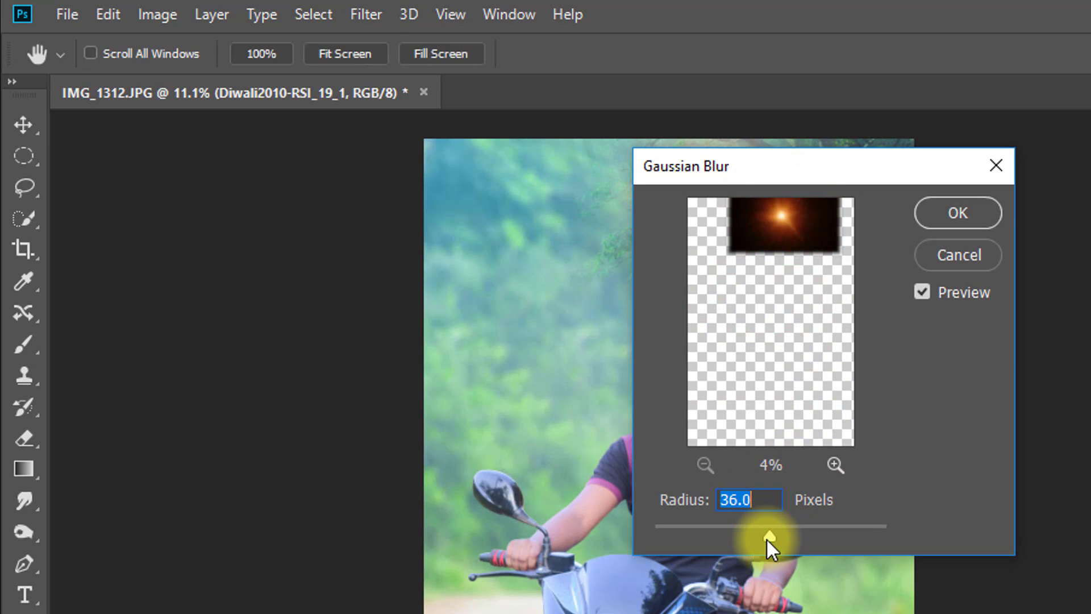
left_click_drag(768, 537, 790, 536)
left_click(796, 275)
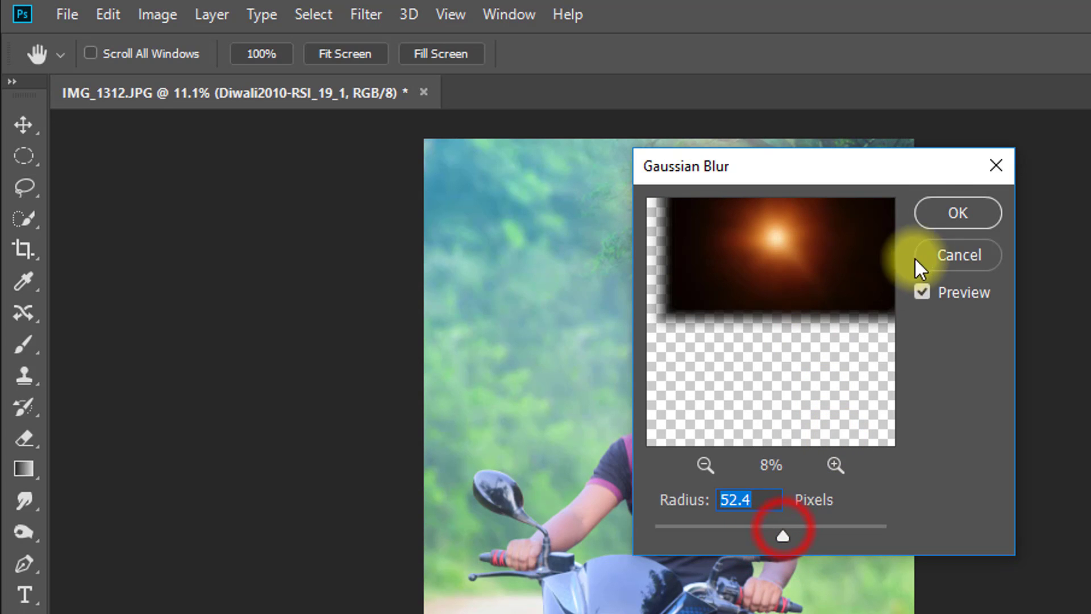
left_click(950, 215)
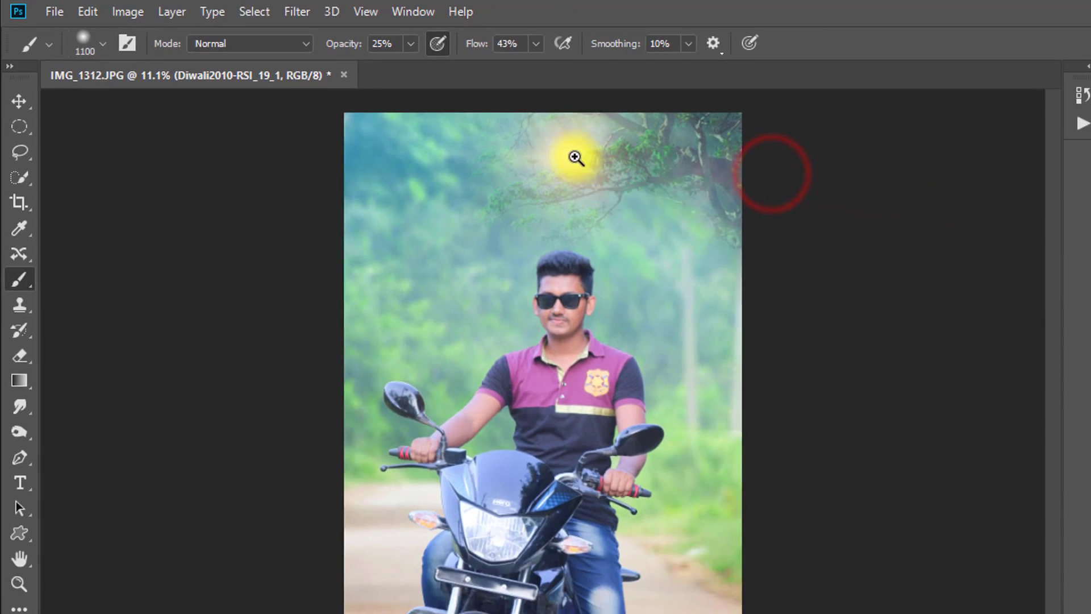
- Rasterize the blurred Diwali2010-RSI_19_1 light layer
left_click_drag(708, 193, 782, 209)
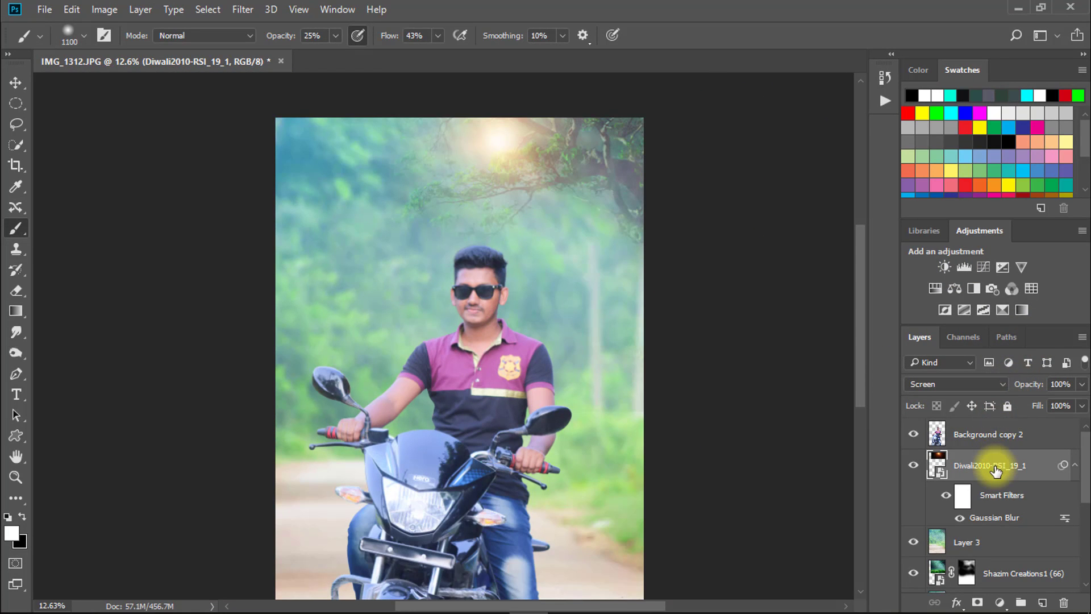
right_click(995, 468)
left_click(691, 387)
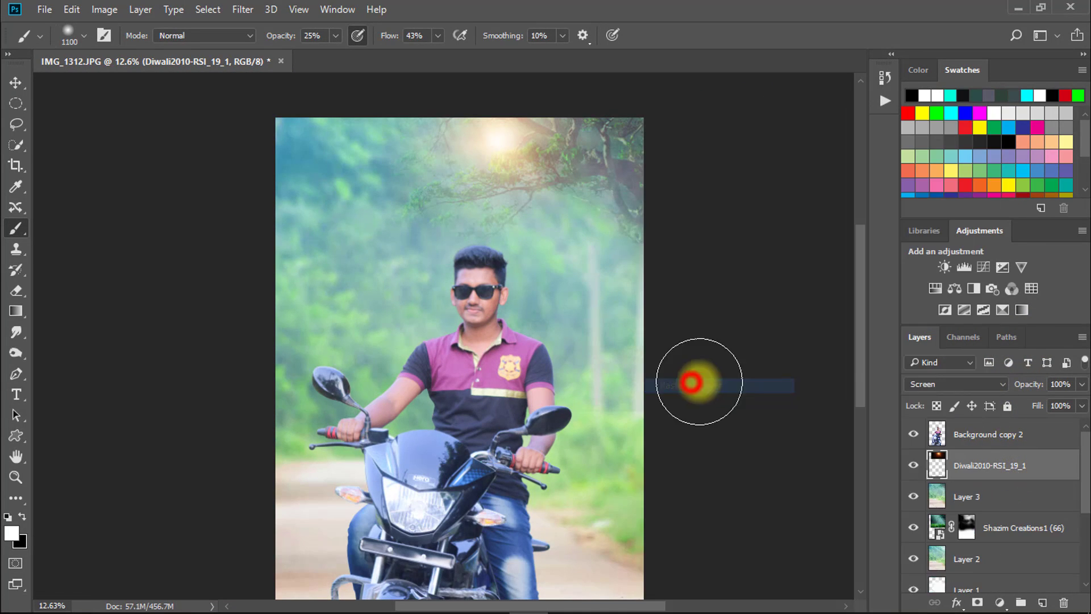
- Enlarge the light burst, reposition it just below the tree branches beside the rider's head, and set the layer opacity to 91%
key("ctrl+t")
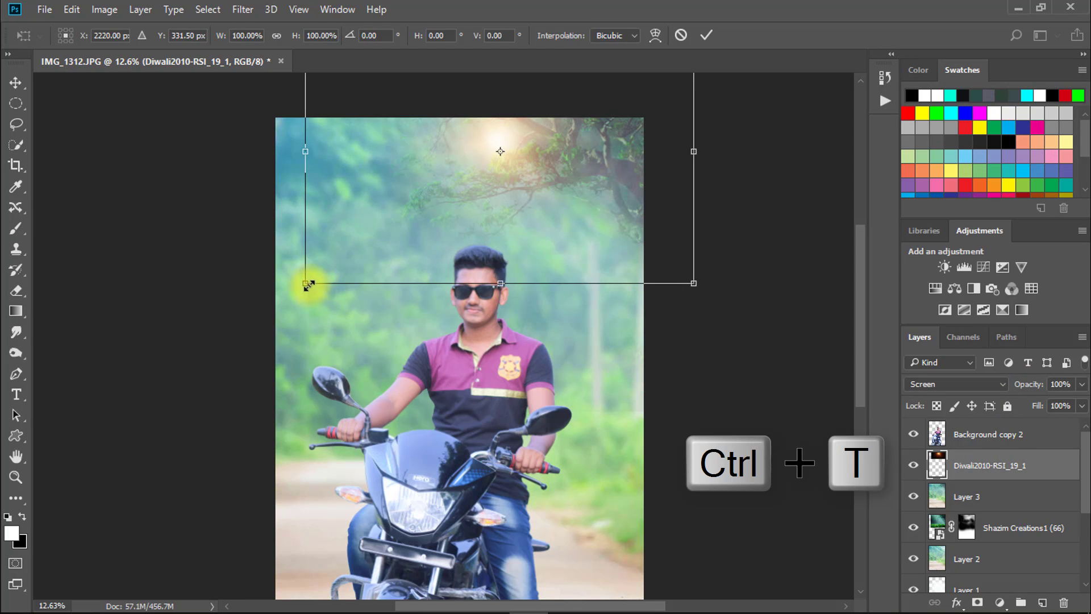
left_click_drag(307, 285, 151, 394)
mouse_move(508, 305)
left_mouse_down()
mouse_move(504, 366)
mouse_move(491, 284)
mouse_move(551, 254)
mouse_move(542, 250)
mouse_move(655, 305)
mouse_move(675, 330)
mouse_move(666, 331)
left_mouse_up()
key("Return")
key("b")
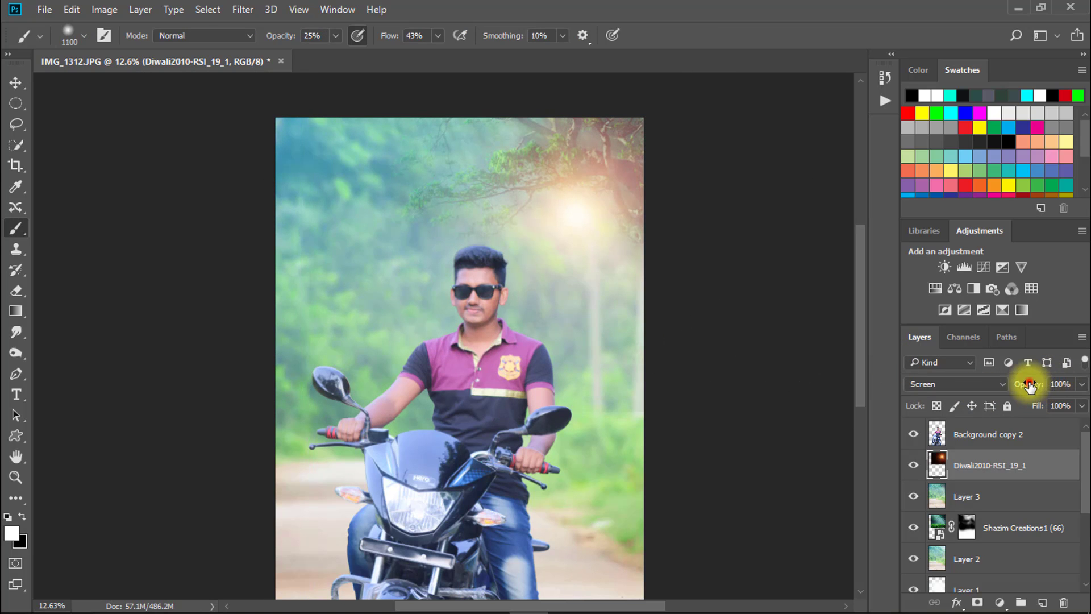
left_click_drag(1030, 385, 1009, 386)
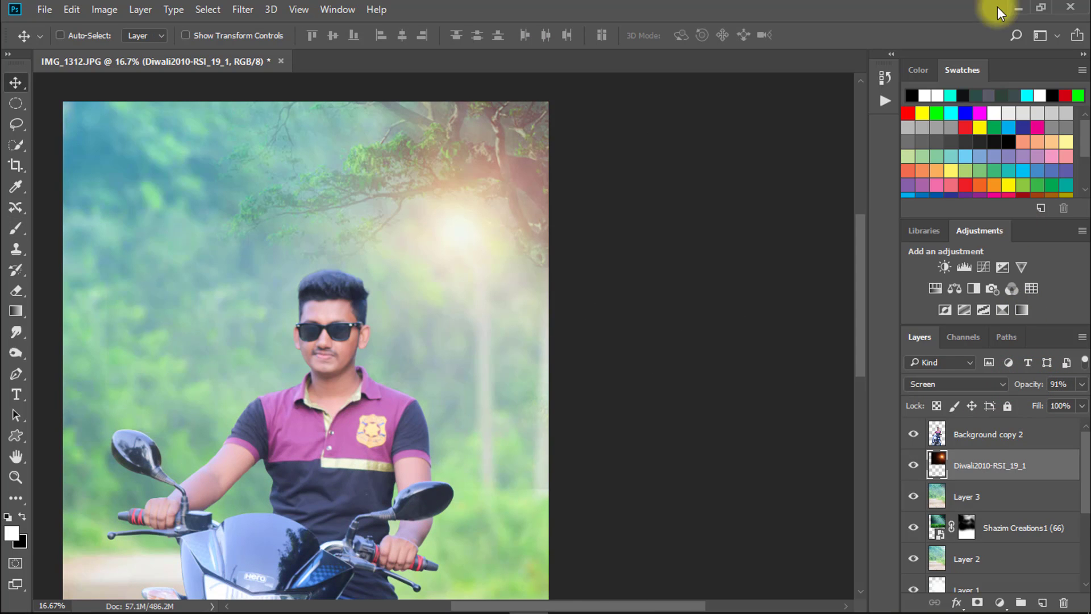
- Place the Shazim Creations 4 (27) dust image above the light layer and set its blend mode to Screen
left_click(1018, 8)
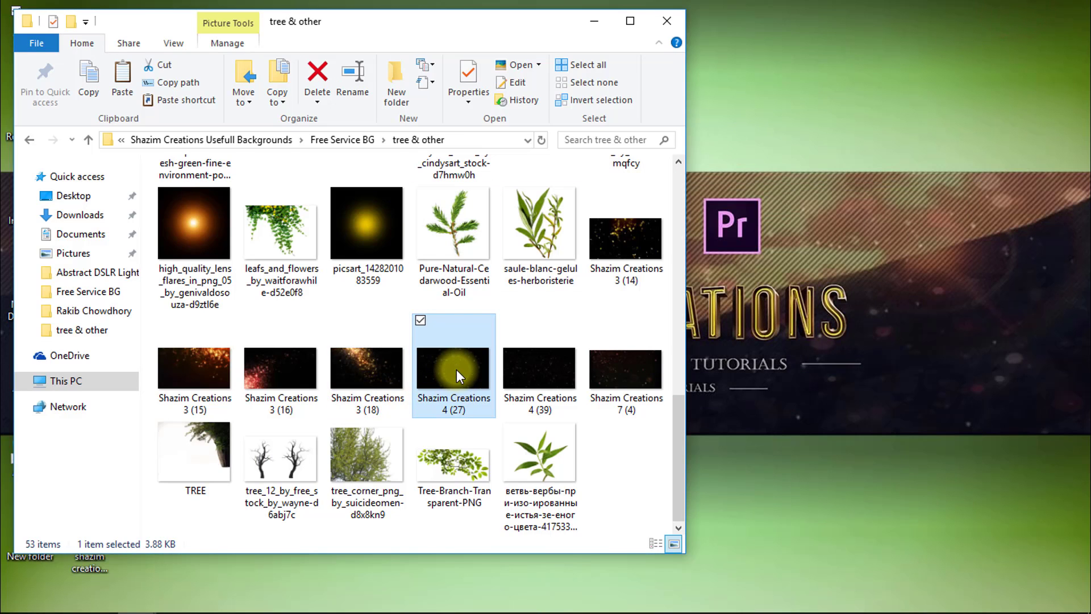
left_click_drag(456, 370, 187, 456)
left_click_drag(387, 377, 482, 223)
left_click(943, 385)
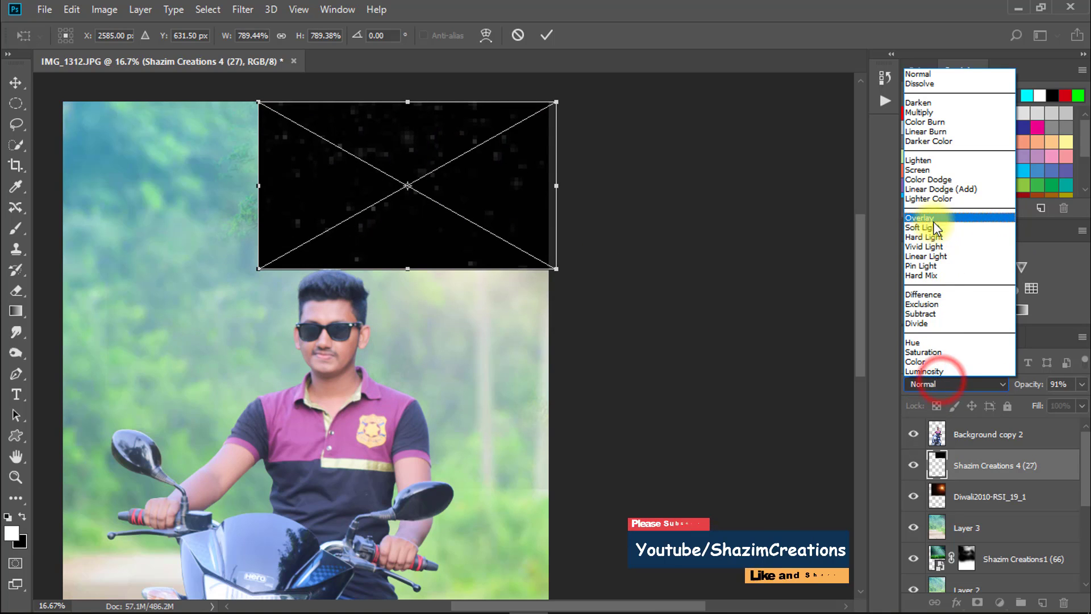
left_click(922, 170)
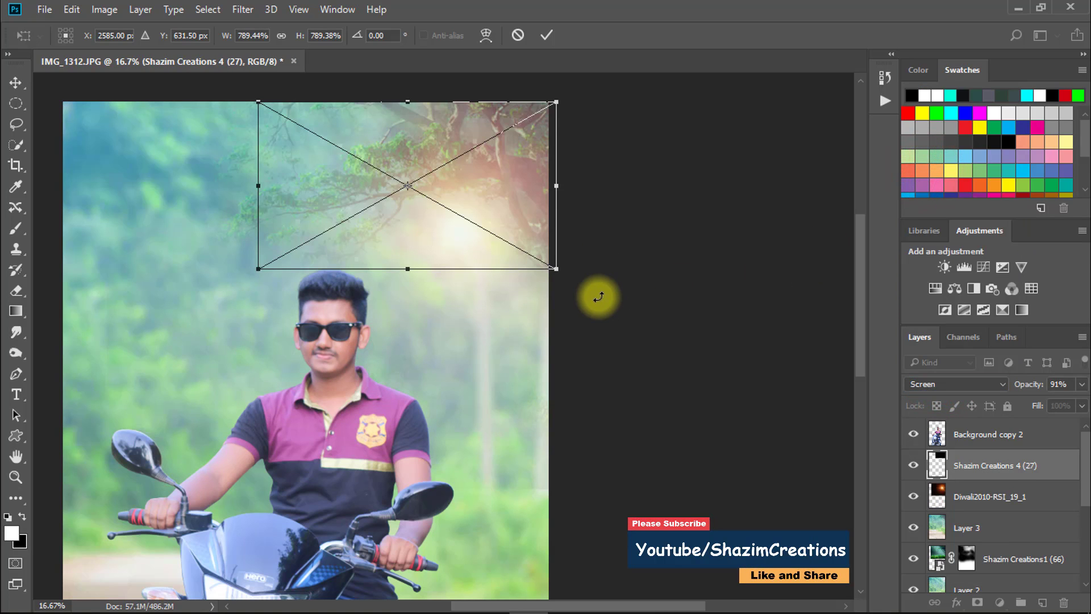
- Position the Shazim Creations 4 (27) dust particles across the tree branches around the glow
left_click_drag(400, 188, 507, 207)
key("Return")
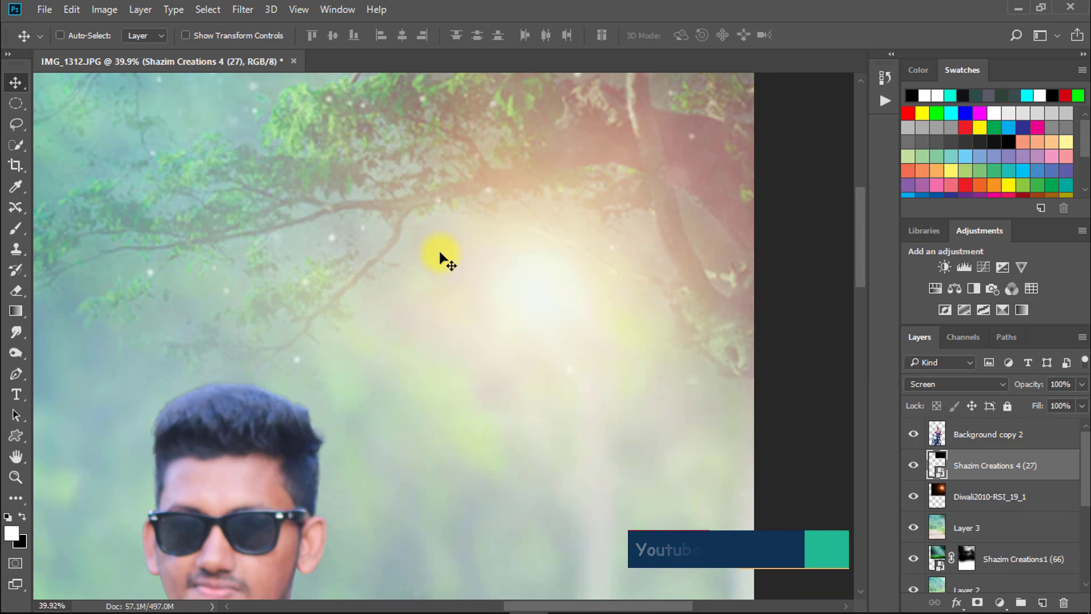
left_click_drag(384, 223, 322, 211)
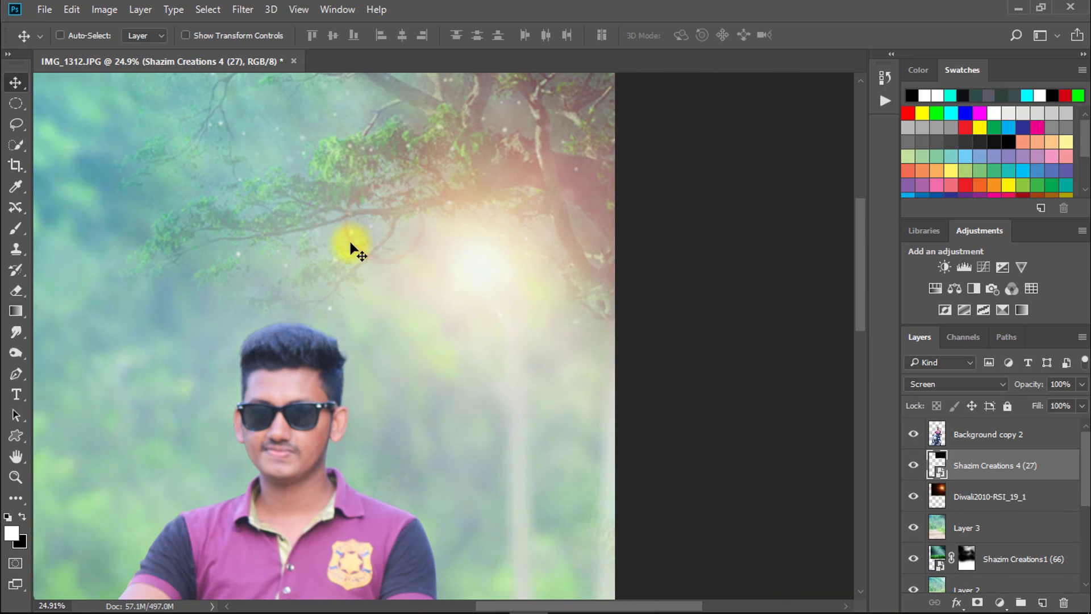
left_click_drag(407, 223, 390, 184)
left_click_drag(463, 233, 411, 229)
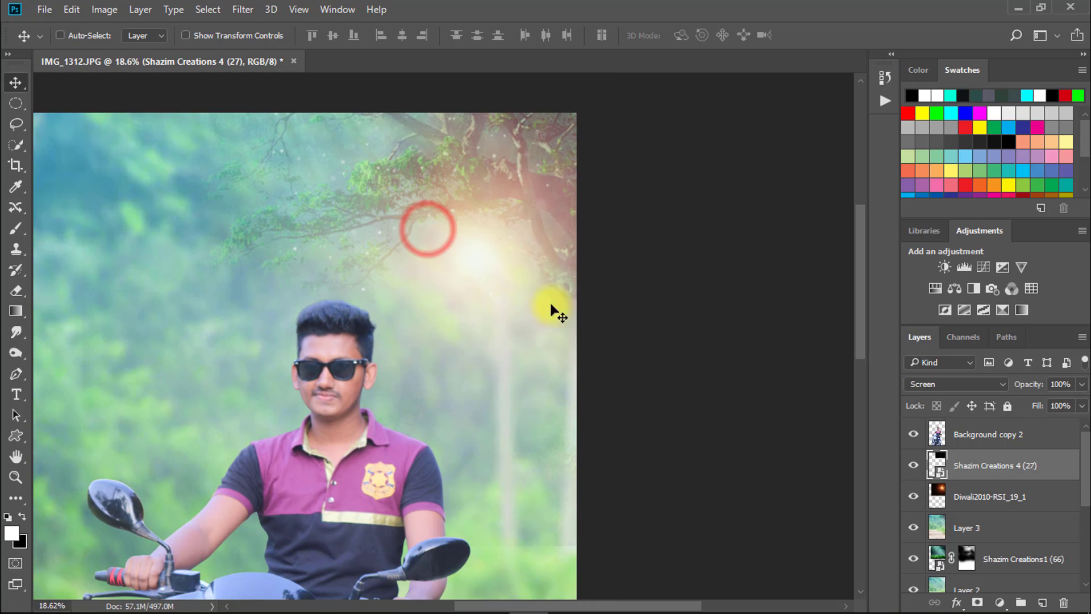
- Place the DustLight_alpha image from the tree & other folder above the first dust layer, over the glow
left_click(1017, 7)
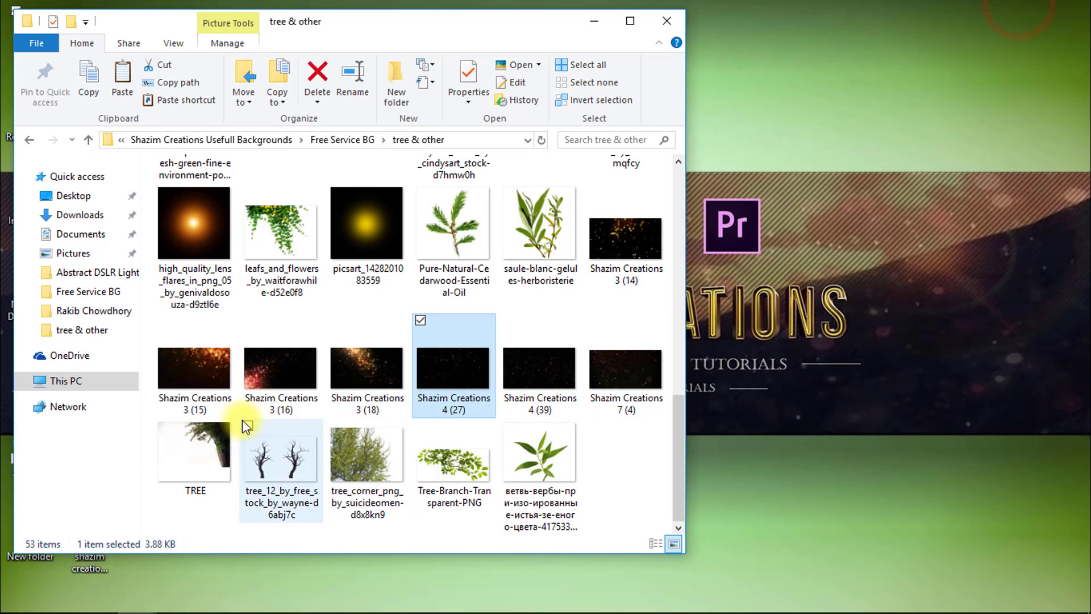
scroll(625, 316, "up", 5)
double_click(537, 202)
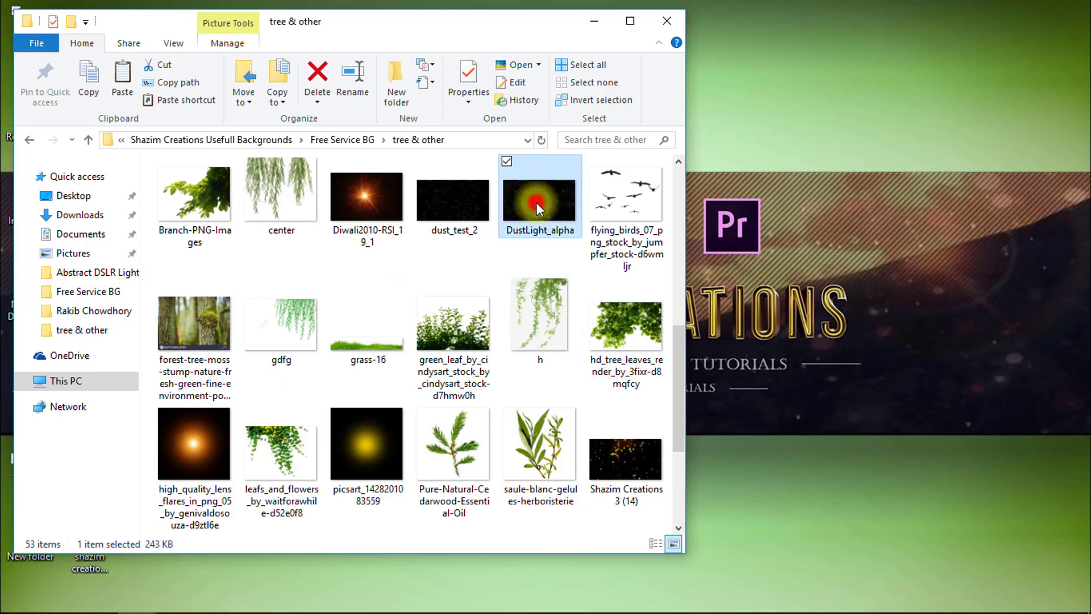
left_click(1076, 17)
left_click_drag(562, 178, 439, 281)
left_click_drag(538, 194, 578, 162)
left_click_drag(579, 199, 577, 229)
- Set the DustLight_alpha layer to Screen and move it down beside the rider's head
left_click(927, 383)
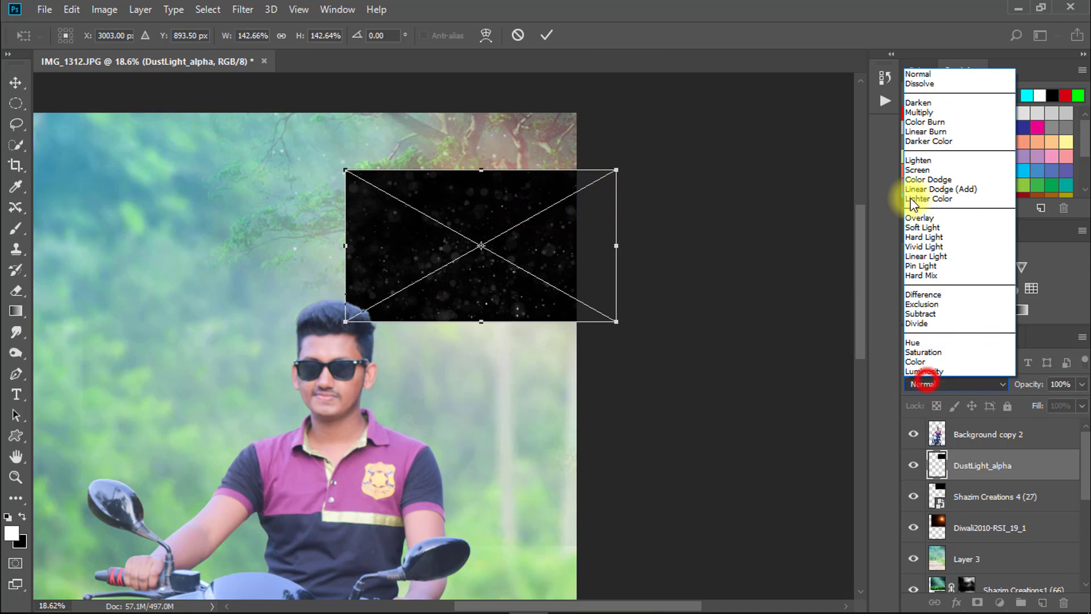
left_click(932, 170)
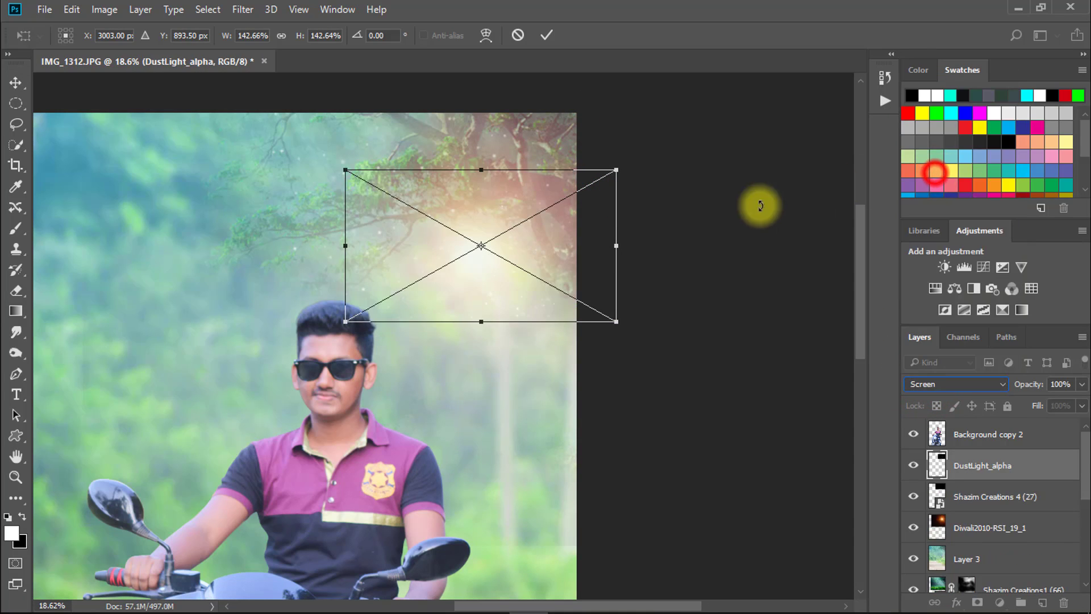
left_click_drag(557, 254, 519, 394)
key("Return")
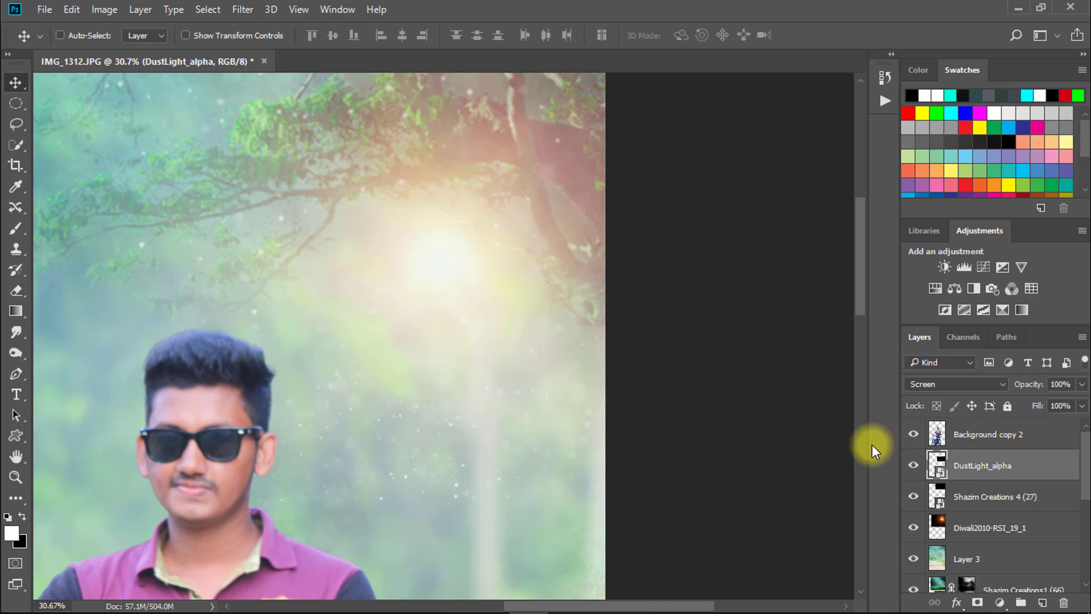
- Add a layer mask to DustLight_alpha and select the Brush tool
left_click(982, 604)
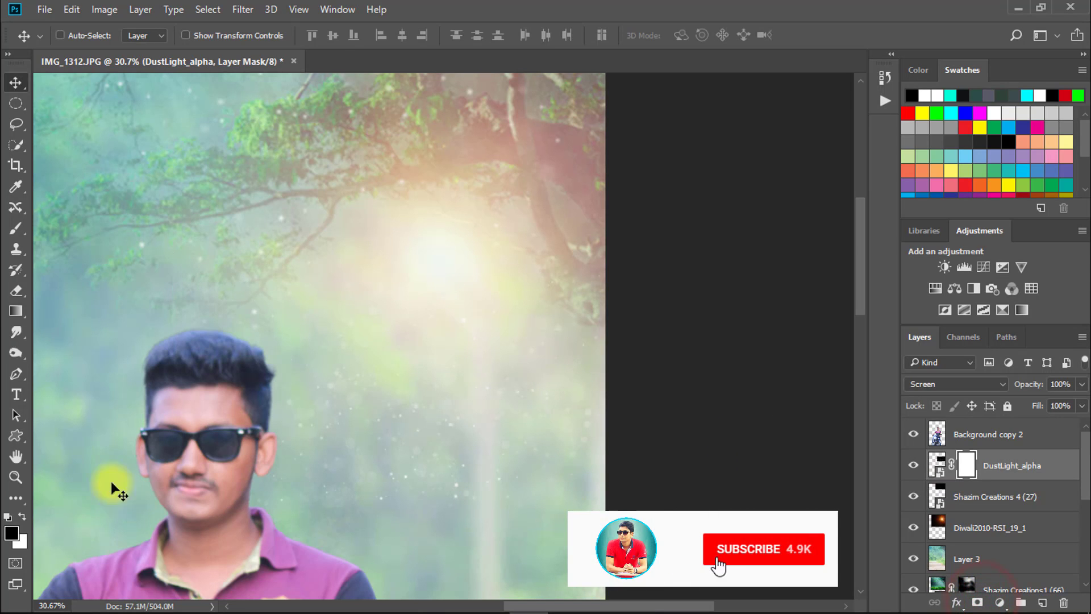
right_click(17, 228)
left_click(76, 224)
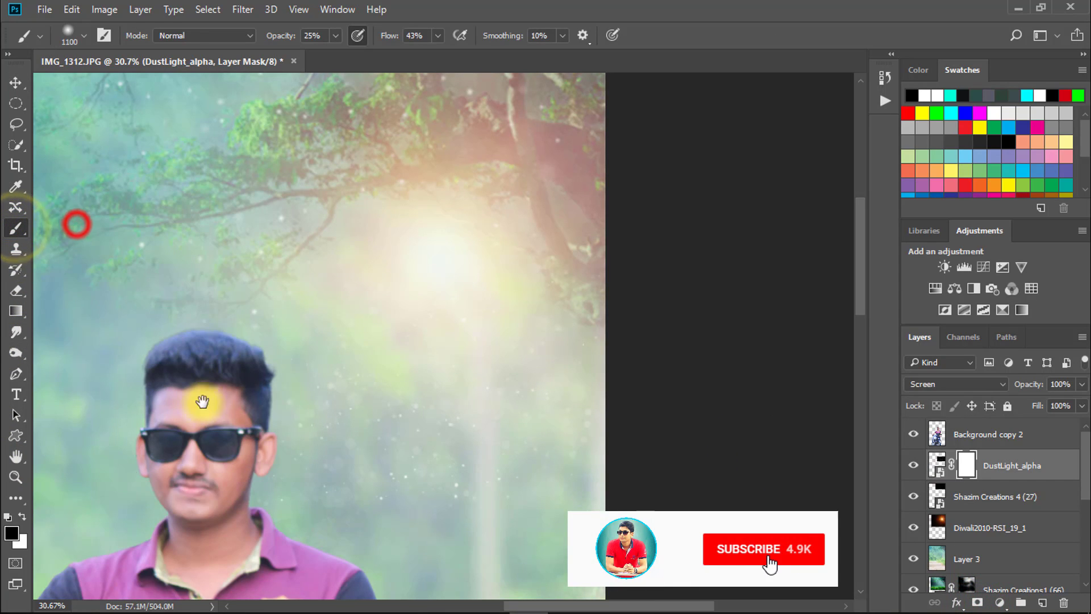
- Softly mask the DustLight_alpha particles around the rider's head and the background beside it with a black 1100 px brush at 25% opacity
left_click_drag(223, 419, 261, 350)
mouse_move(217, 236)
left_mouse_down()
mouse_move(215, 298)
mouse_move(221, 285)
left_mouse_up()
left_click_drag(207, 300, 240, 364)
left_click_drag(245, 374, 322, 460)
left_click_drag(315, 458, 387, 470)
mouse_move(438, 496)
left_mouse_down()
mouse_move(534, 497)
mouse_move(472, 494)
left_mouse_up()
mouse_move(407, 477)
left_mouse_down()
mouse_move(426, 461)
mouse_move(404, 485)
left_mouse_up()
mouse_move(496, 494)
left_mouse_down()
mouse_move(655, 492)
mouse_move(490, 491)
left_mouse_up()
mouse_move(582, 487)
left_mouse_down()
mouse_move(663, 385)
mouse_move(682, 415)
left_mouse_up()
mouse_move(243, 378)
left_mouse_down()
mouse_move(170, 263)
mouse_move(178, 236)
left_mouse_up()
mouse_move(188, 287)
left_mouse_down()
mouse_move(148, 307)
mouse_move(156, 322)
left_mouse_up()
mouse_move(165, 349)
left_mouse_down()
mouse_move(171, 360)
mouse_move(183, 323)
left_mouse_up()
left_click_drag(194, 385, 154, 382)
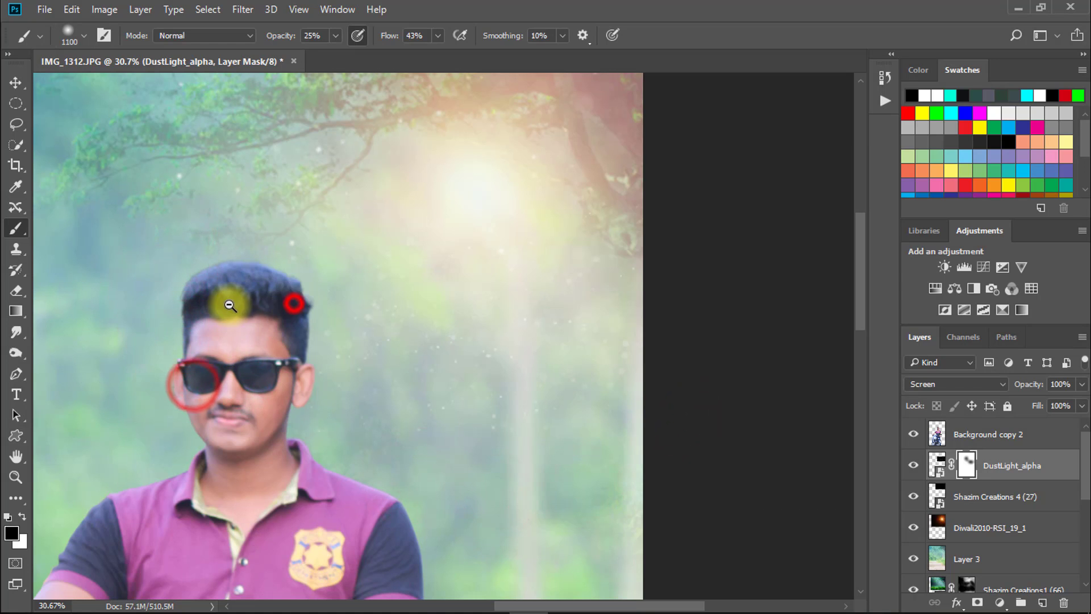
left_click(284, 292, "alt")
left_click(282, 289, "alt")
left_click(284, 291, "alt")
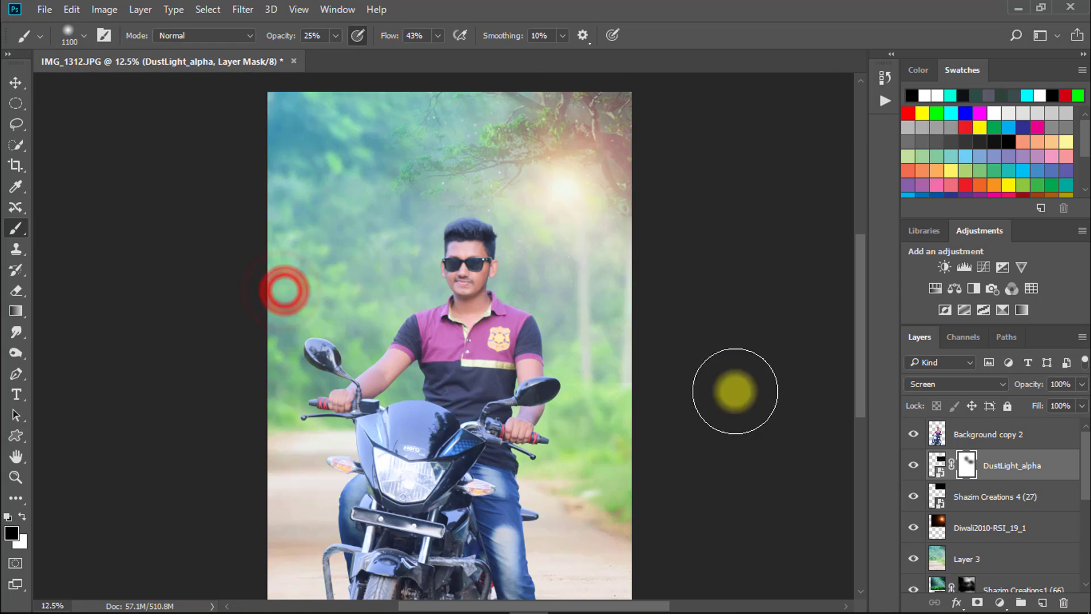
- Stamp all visible layers into a new layer above Background copy 2
left_click(976, 434)
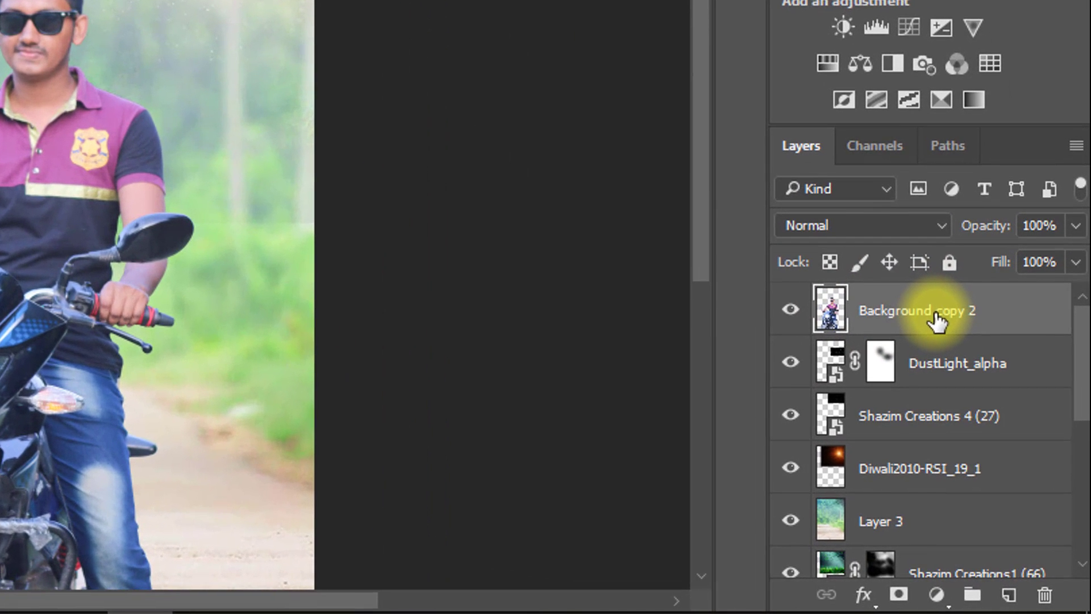
key("ctrl+alt+shift+e")
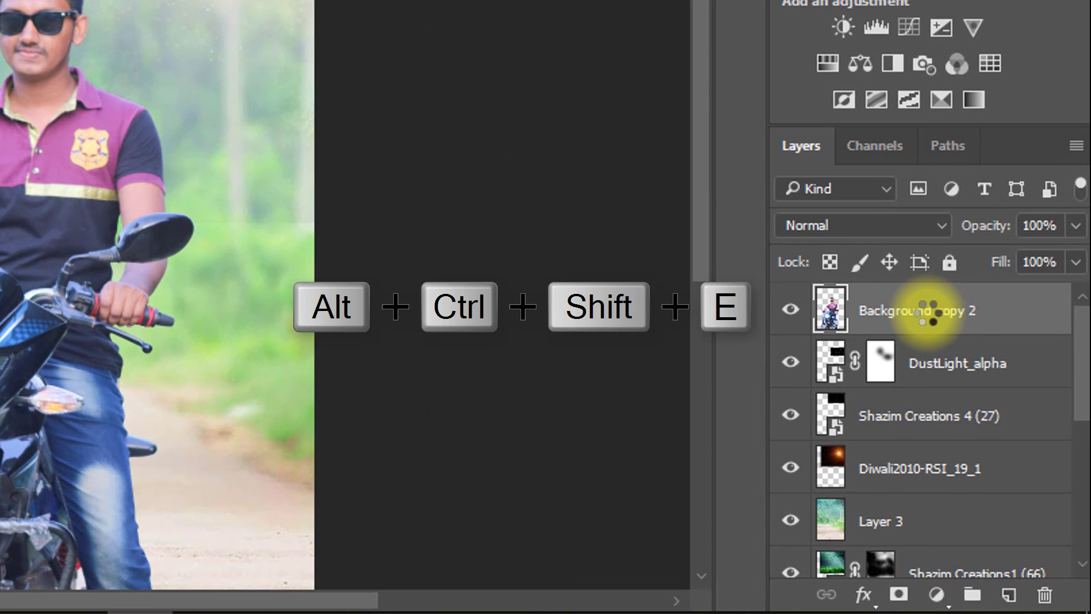
left_click(262, 110, "alt")
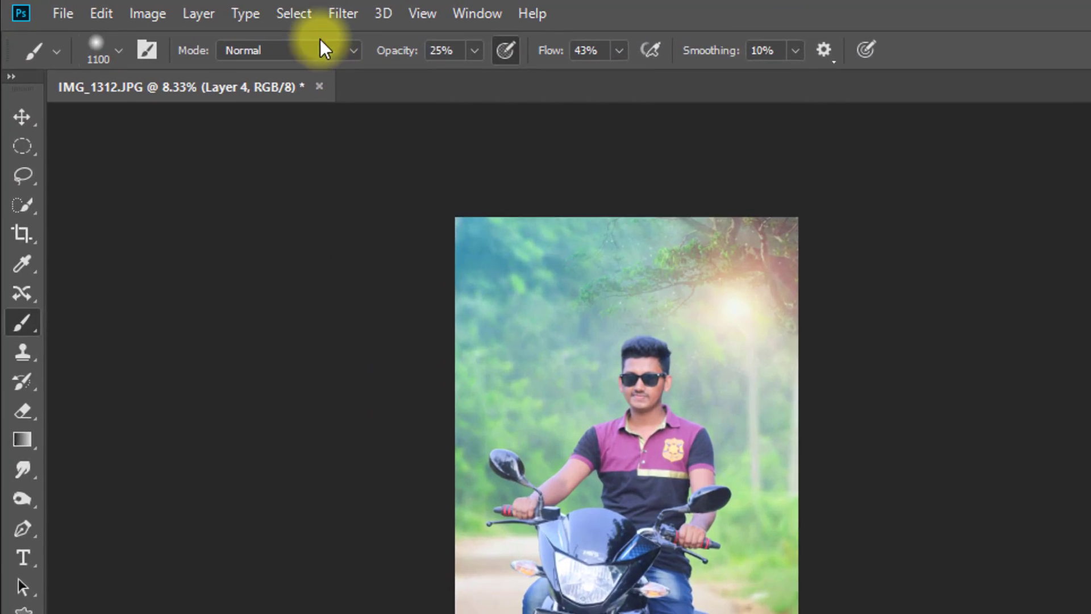
- Open the stamped layer in the Nik Collection's Color Efex Pro 4 filter
left_click(243, 10)
left_click(494, 545)
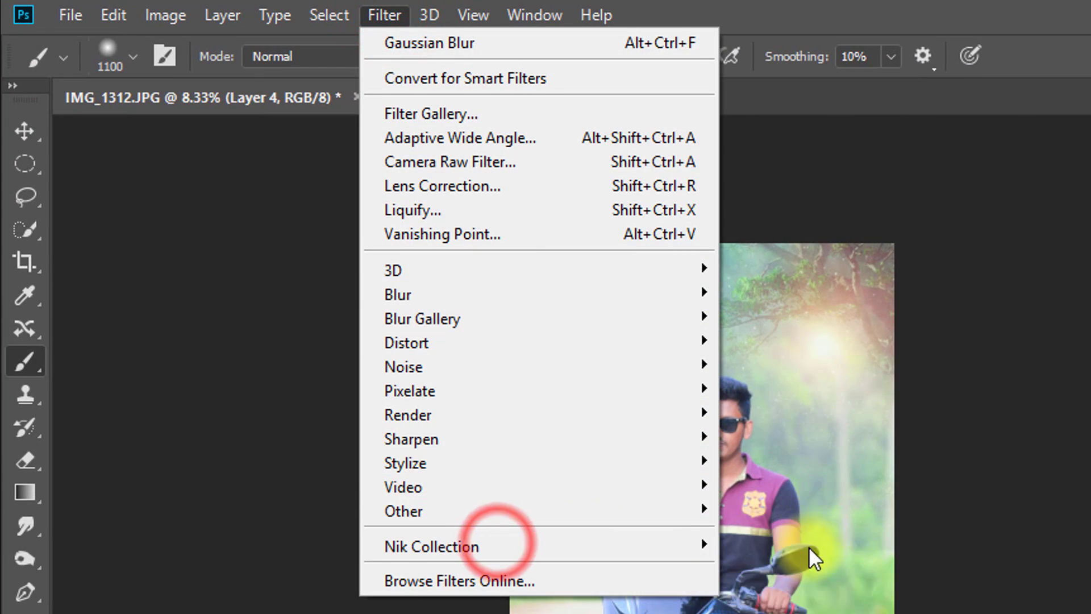
left_click(671, 540)
left_click(803, 568)
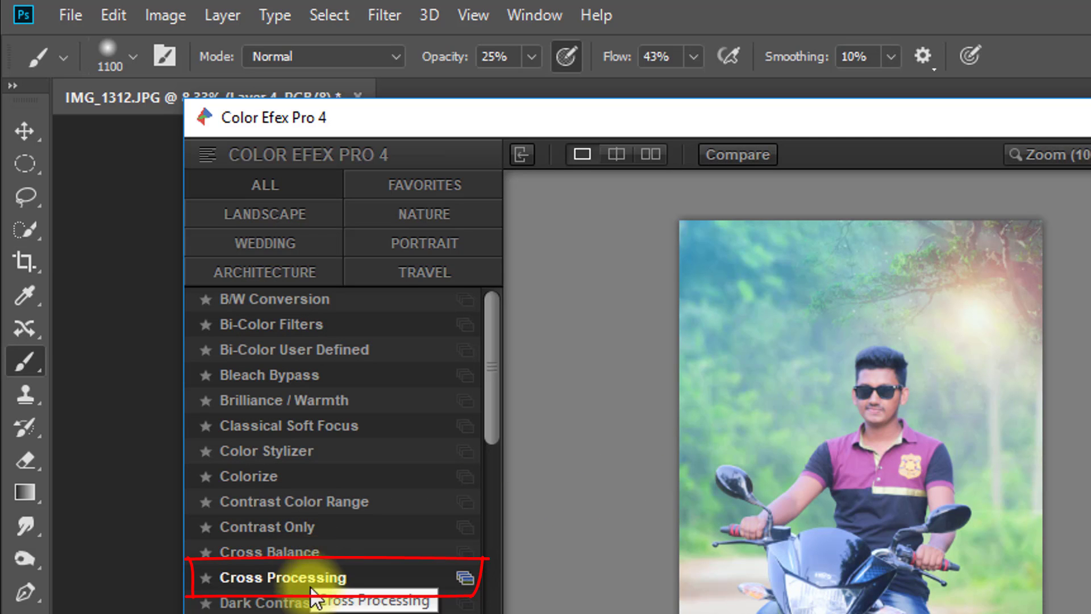
- Add the Cross Processing filter to the stamped image and set its method to LB04
left_click(291, 571)
left_click(959, 380)
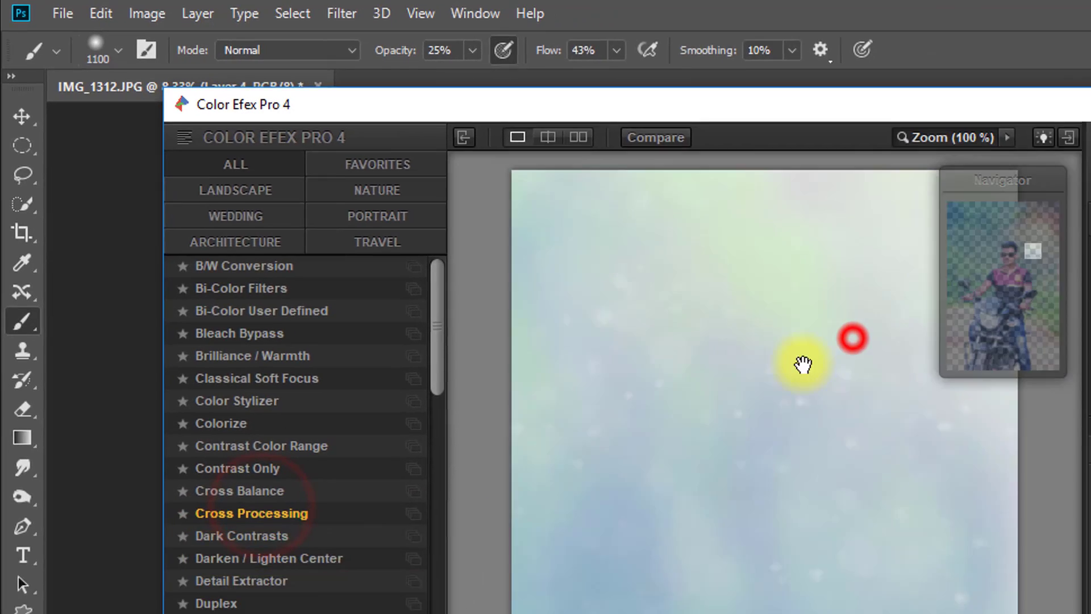
left_click(916, 426)
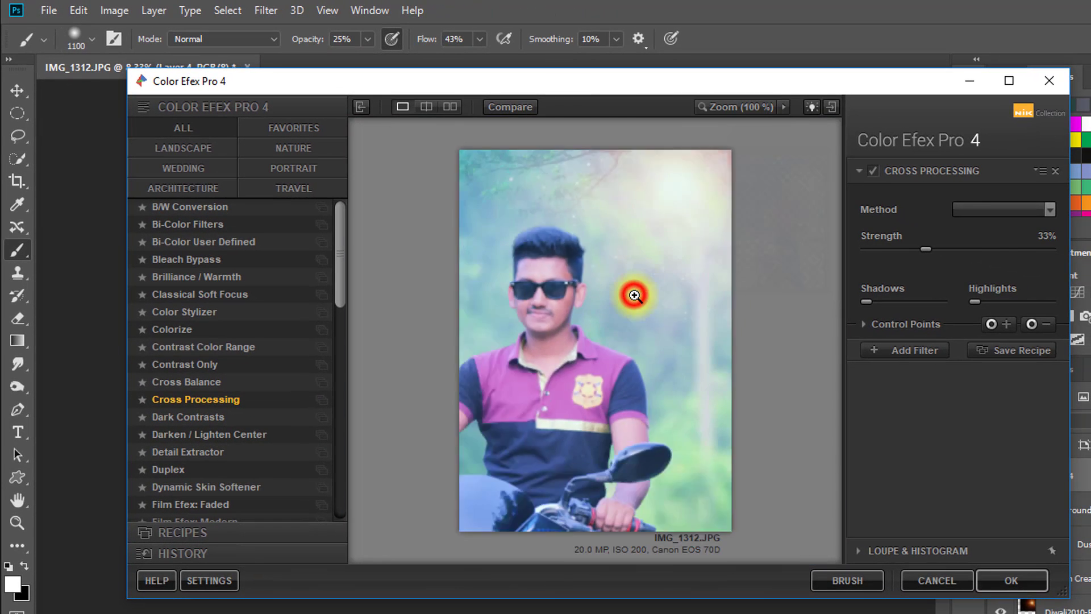
left_click(634, 295)
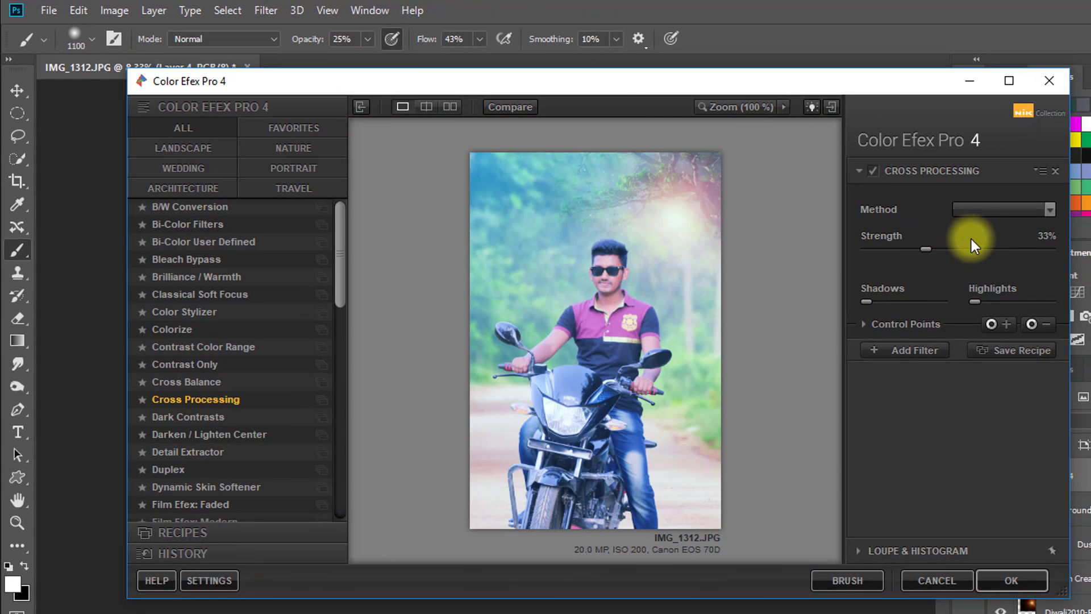
left_click(981, 200)
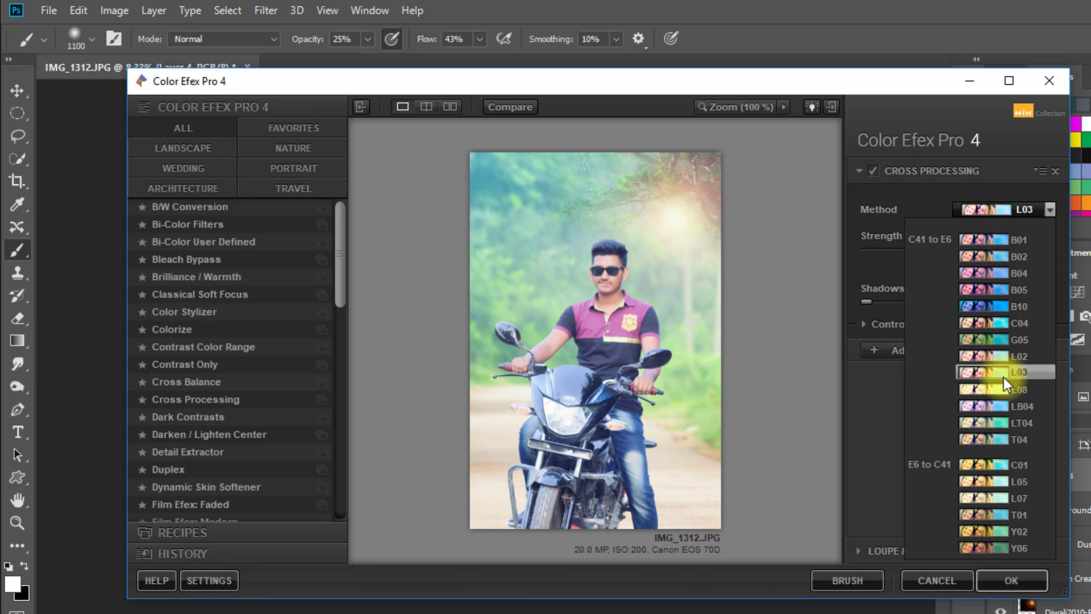
left_click(1006, 409)
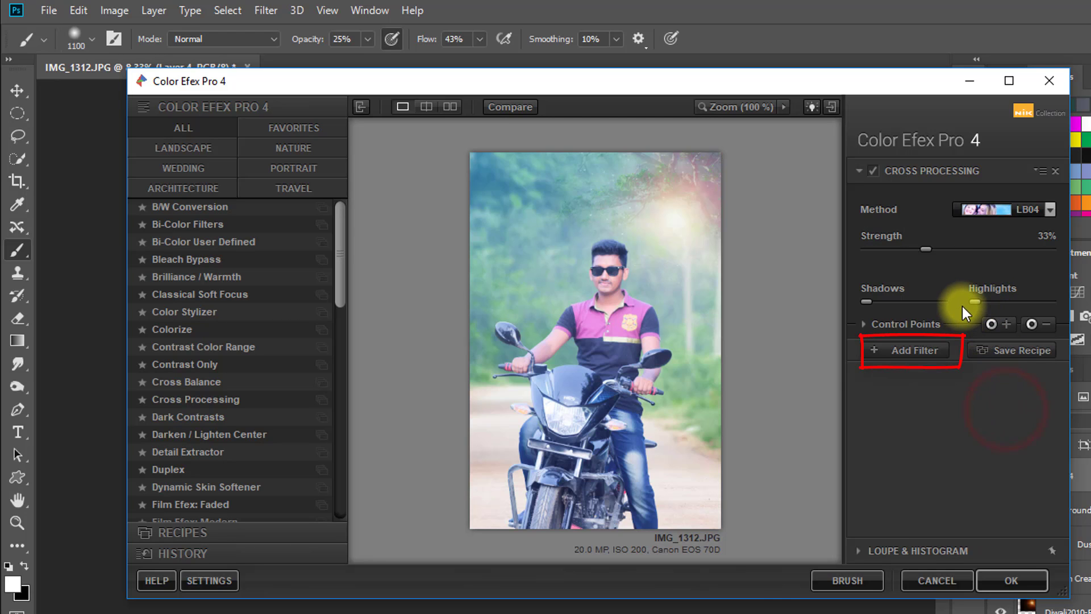
- Add a Darken / Lighten Center filter with center luminosity at 29% and border luminosity at -63%
left_click(905, 348)
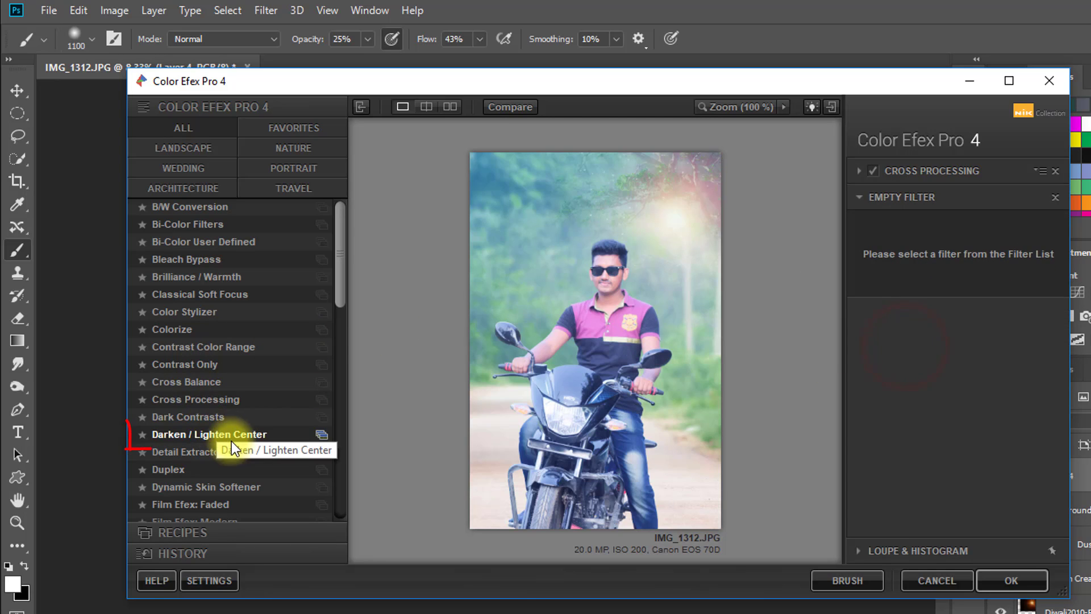
left_click(212, 432)
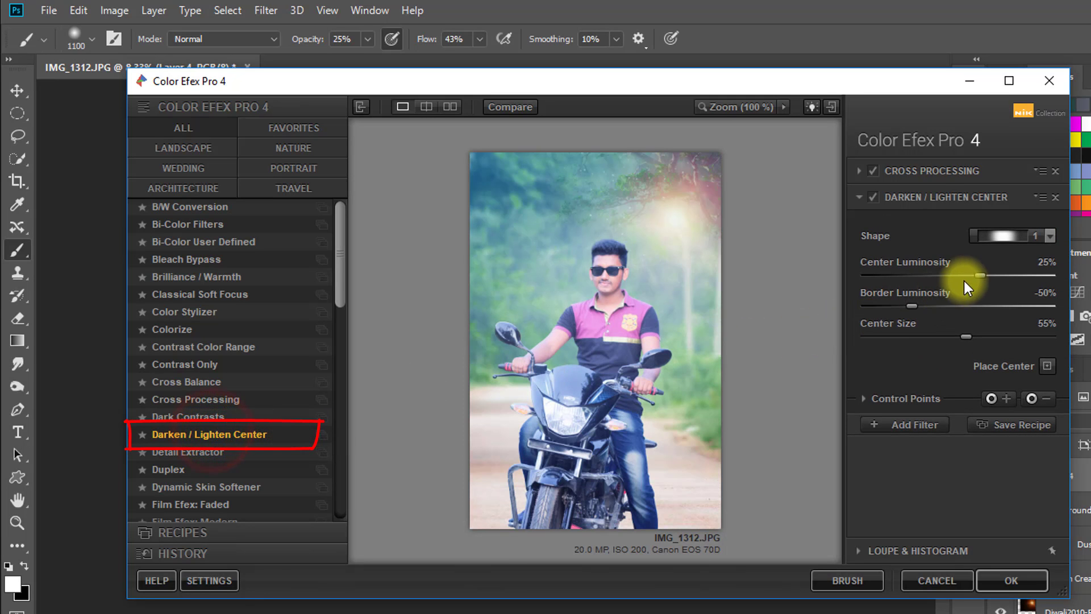
mouse_move(979, 274)
left_mouse_down()
mouse_move(947, 273)
mouse_move(983, 273)
left_mouse_up()
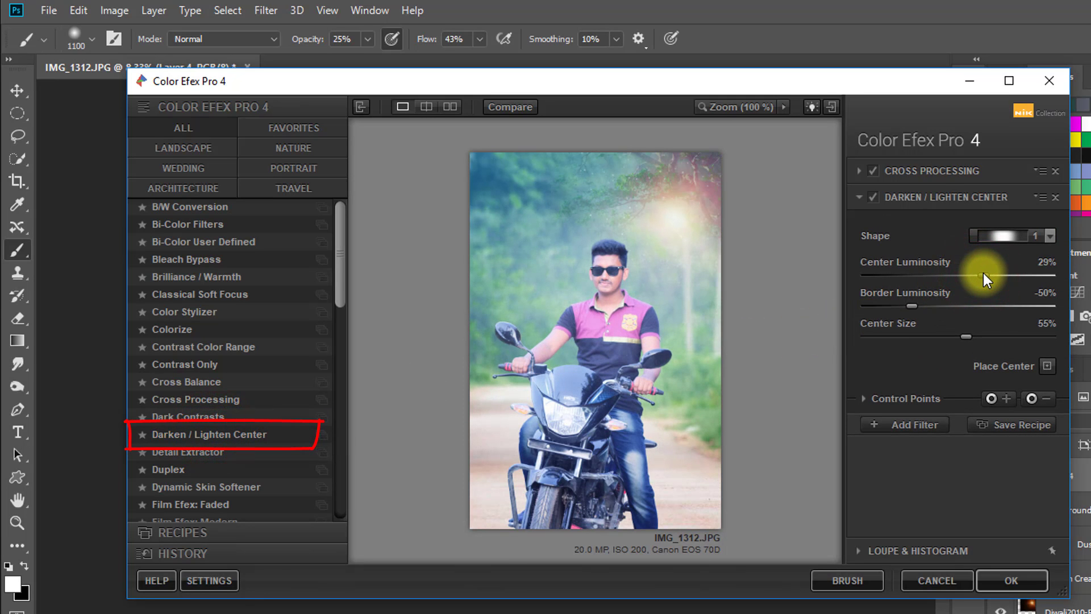
mouse_move(909, 308)
left_mouse_down()
mouse_move(884, 307)
mouse_move(939, 313)
mouse_move(884, 315)
mouse_move(906, 318)
mouse_move(897, 319)
left_mouse_up()
left_click_drag(983, 274, 983, 274)
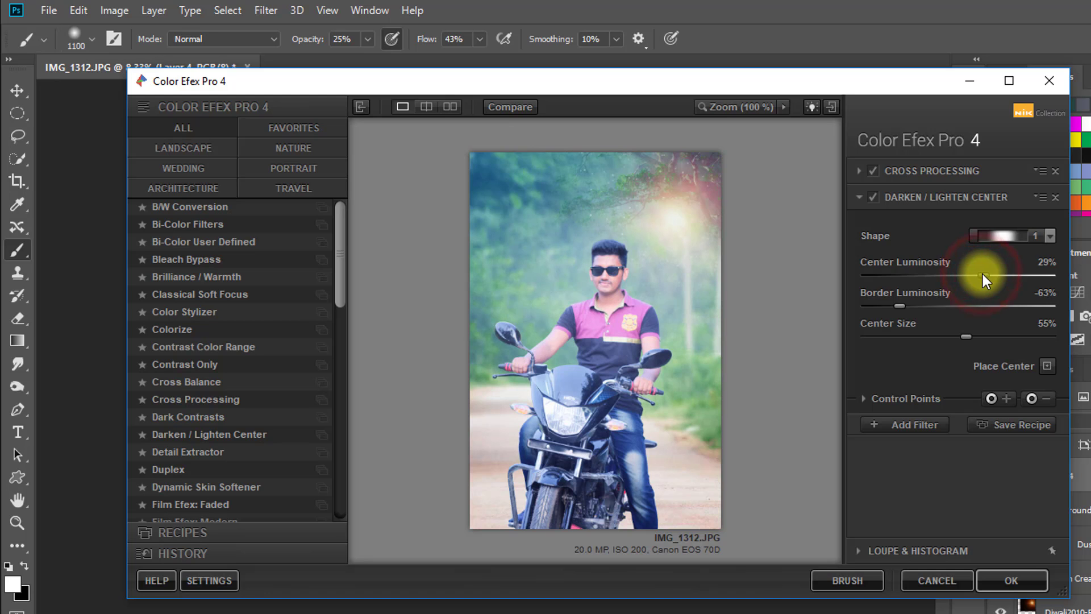
- Apply the Cross Processing and Darken / Lighten Center filters to the document
left_click(914, 426)
left_click(1010, 575)
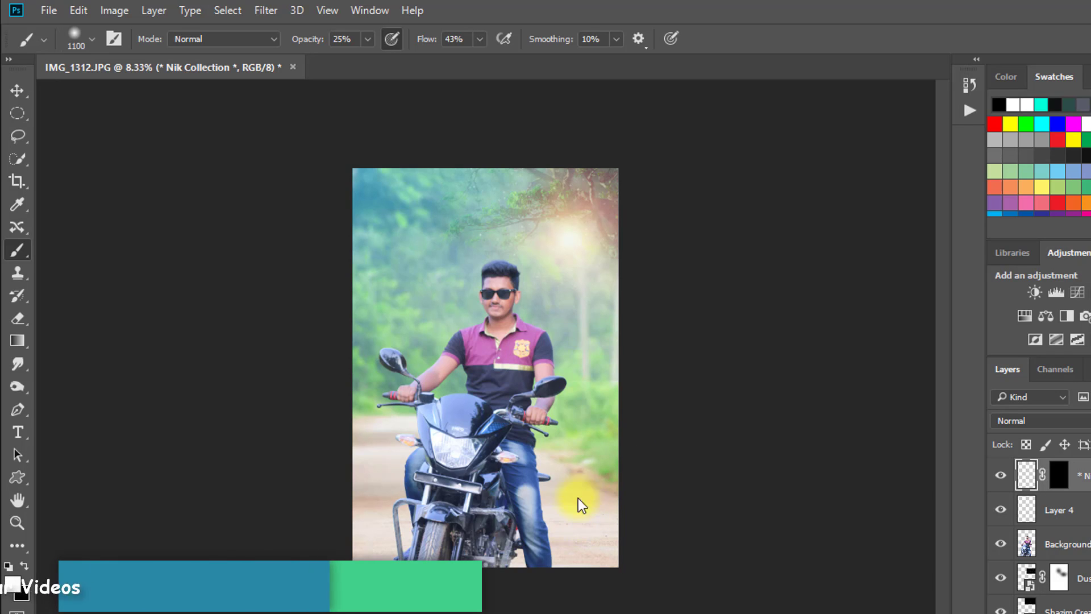
left_click_drag(501, 294, 574, 312)
key("ctrl+0")
- Save the finished image to the Desktop as a JPEG named Natural Photo Manipulation
left_click(49, 10)
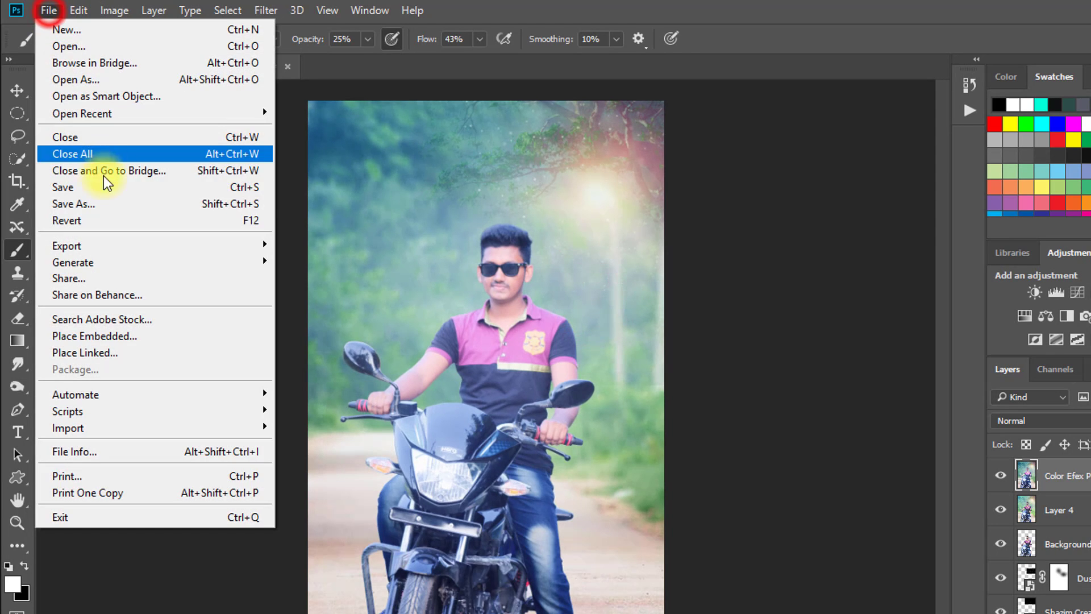
left_click(106, 200)
left_click_drag(463, 240, 462, 202)
left_click(410, 208)
left_click(498, 413)
type("Natural Photo Manipulation")
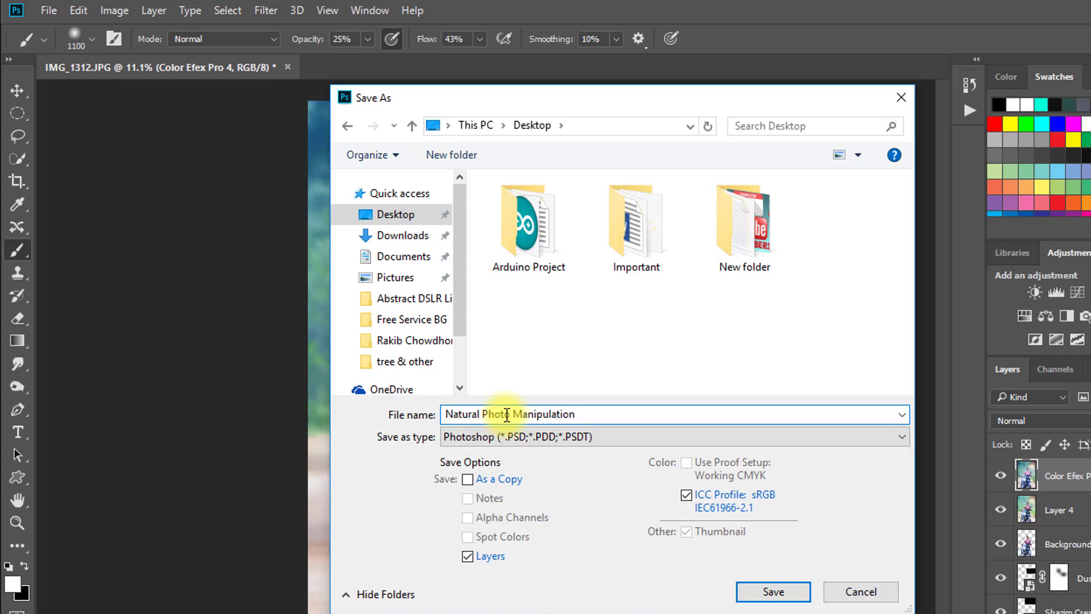
left_click(605, 436)
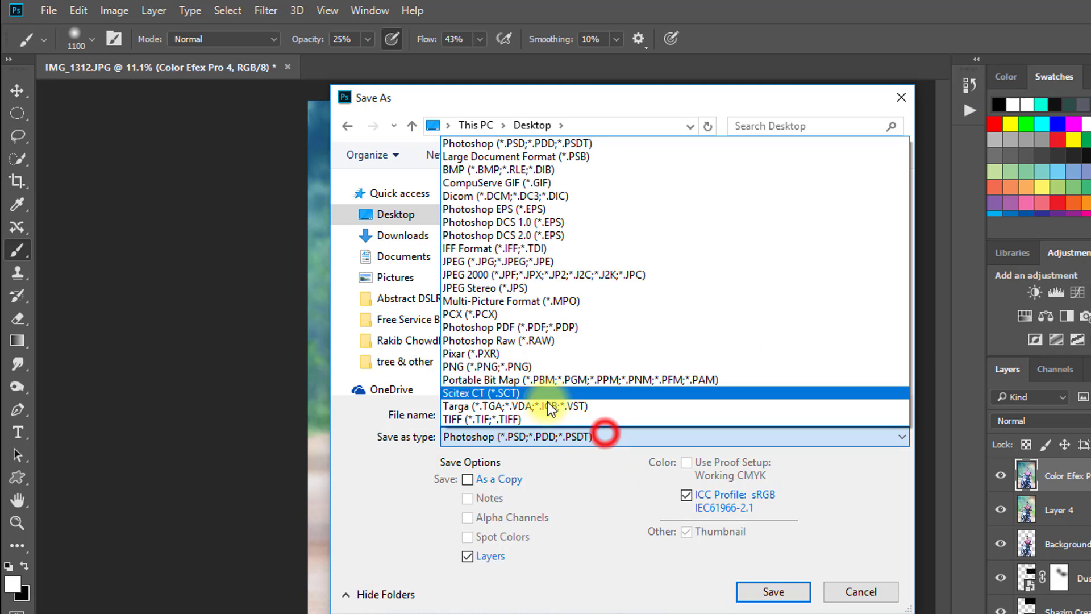
left_click(534, 261)
left_click(426, 214)
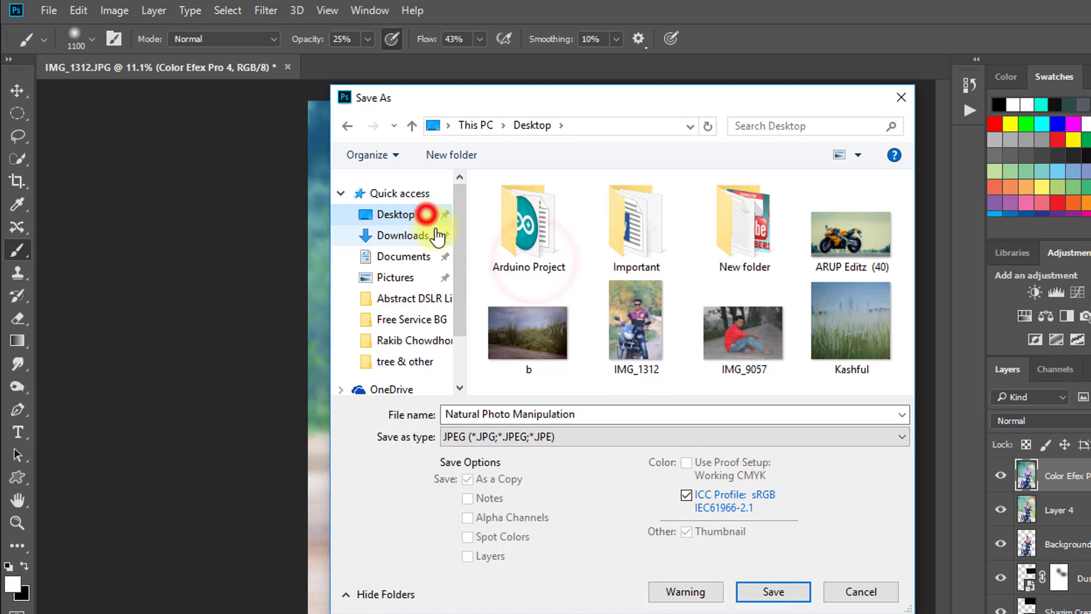
left_click(772, 592)
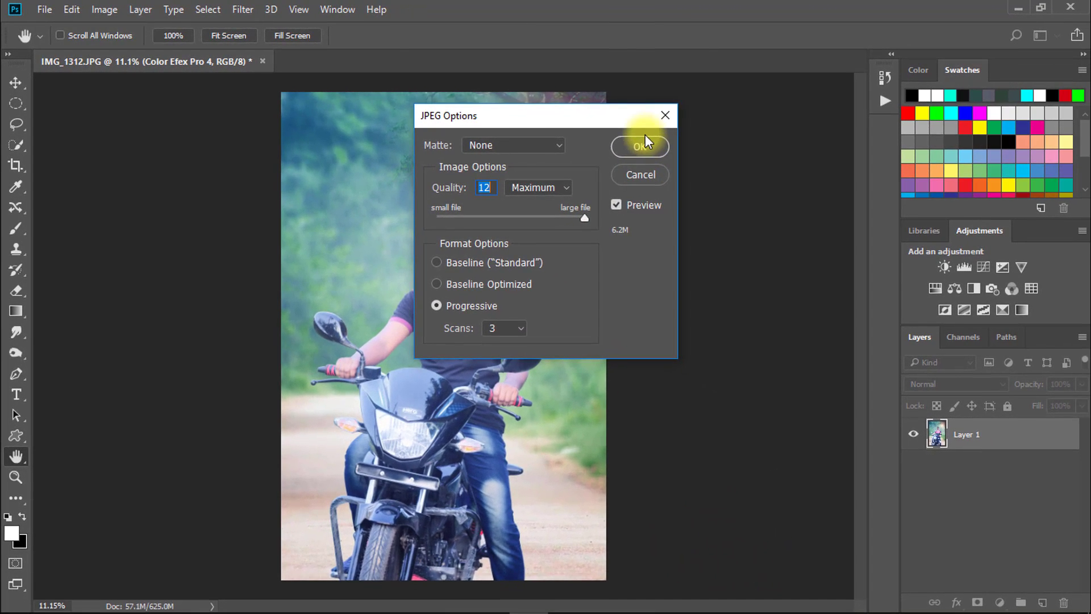